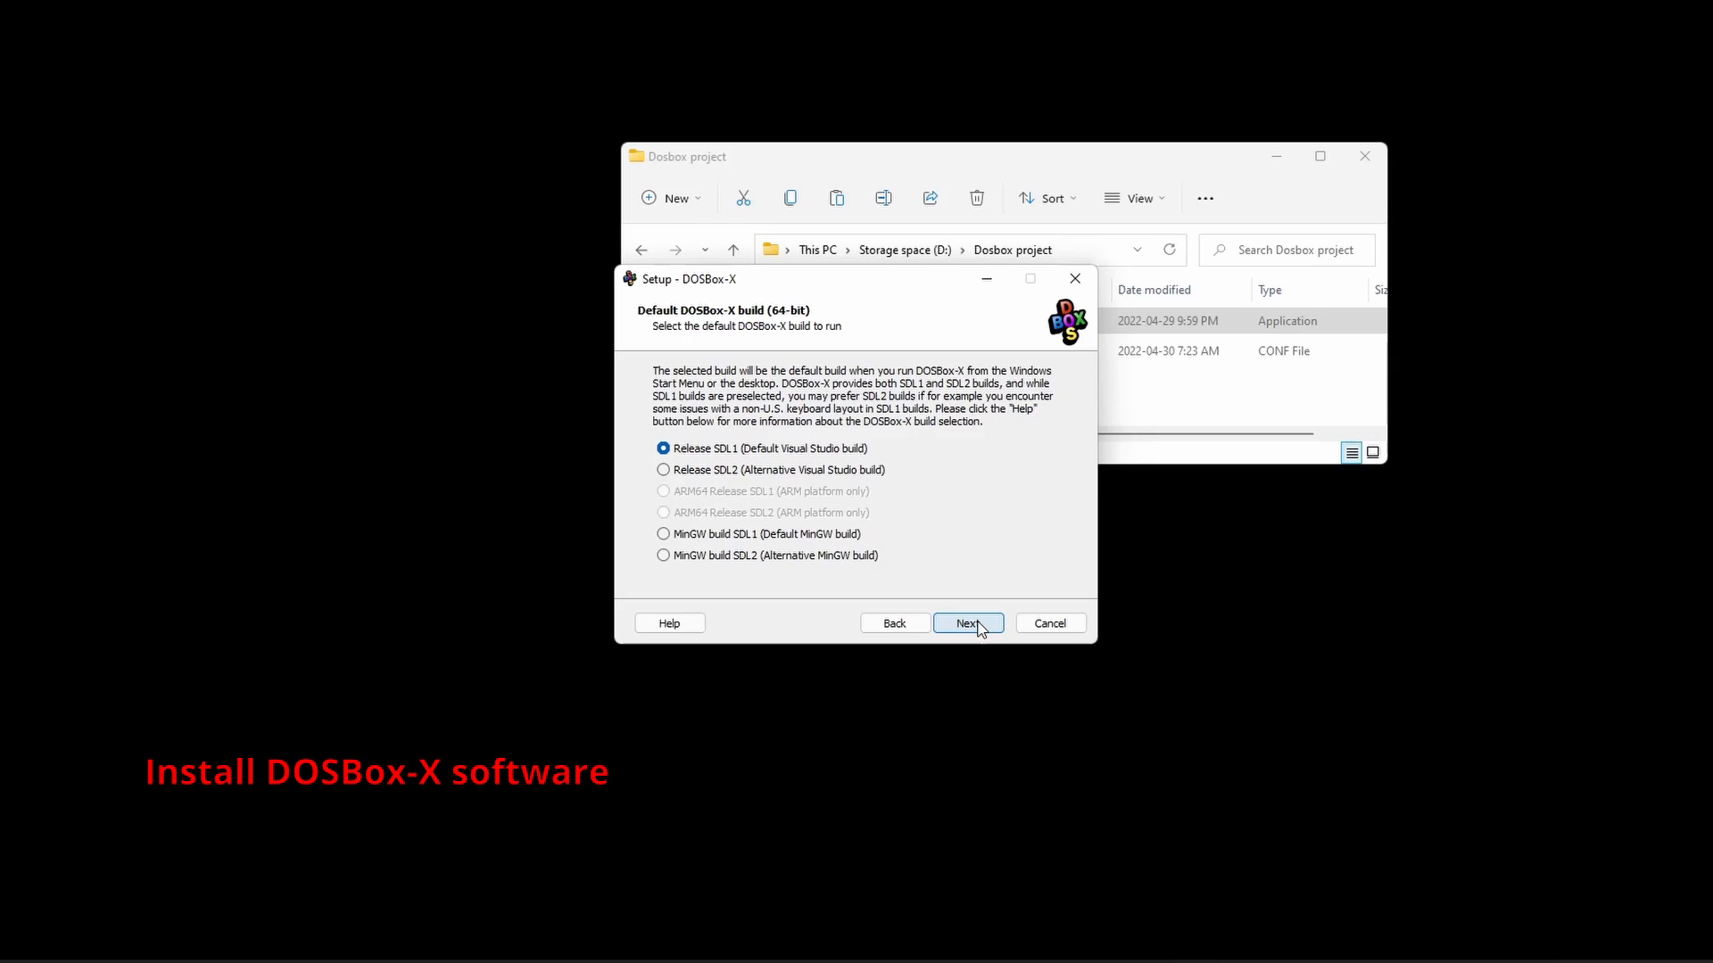
Accept the Release SDL1 build, TrueType font / Direct3D output, English interface and default TrueType font, and proceed to component selection.
left_click(968, 623)
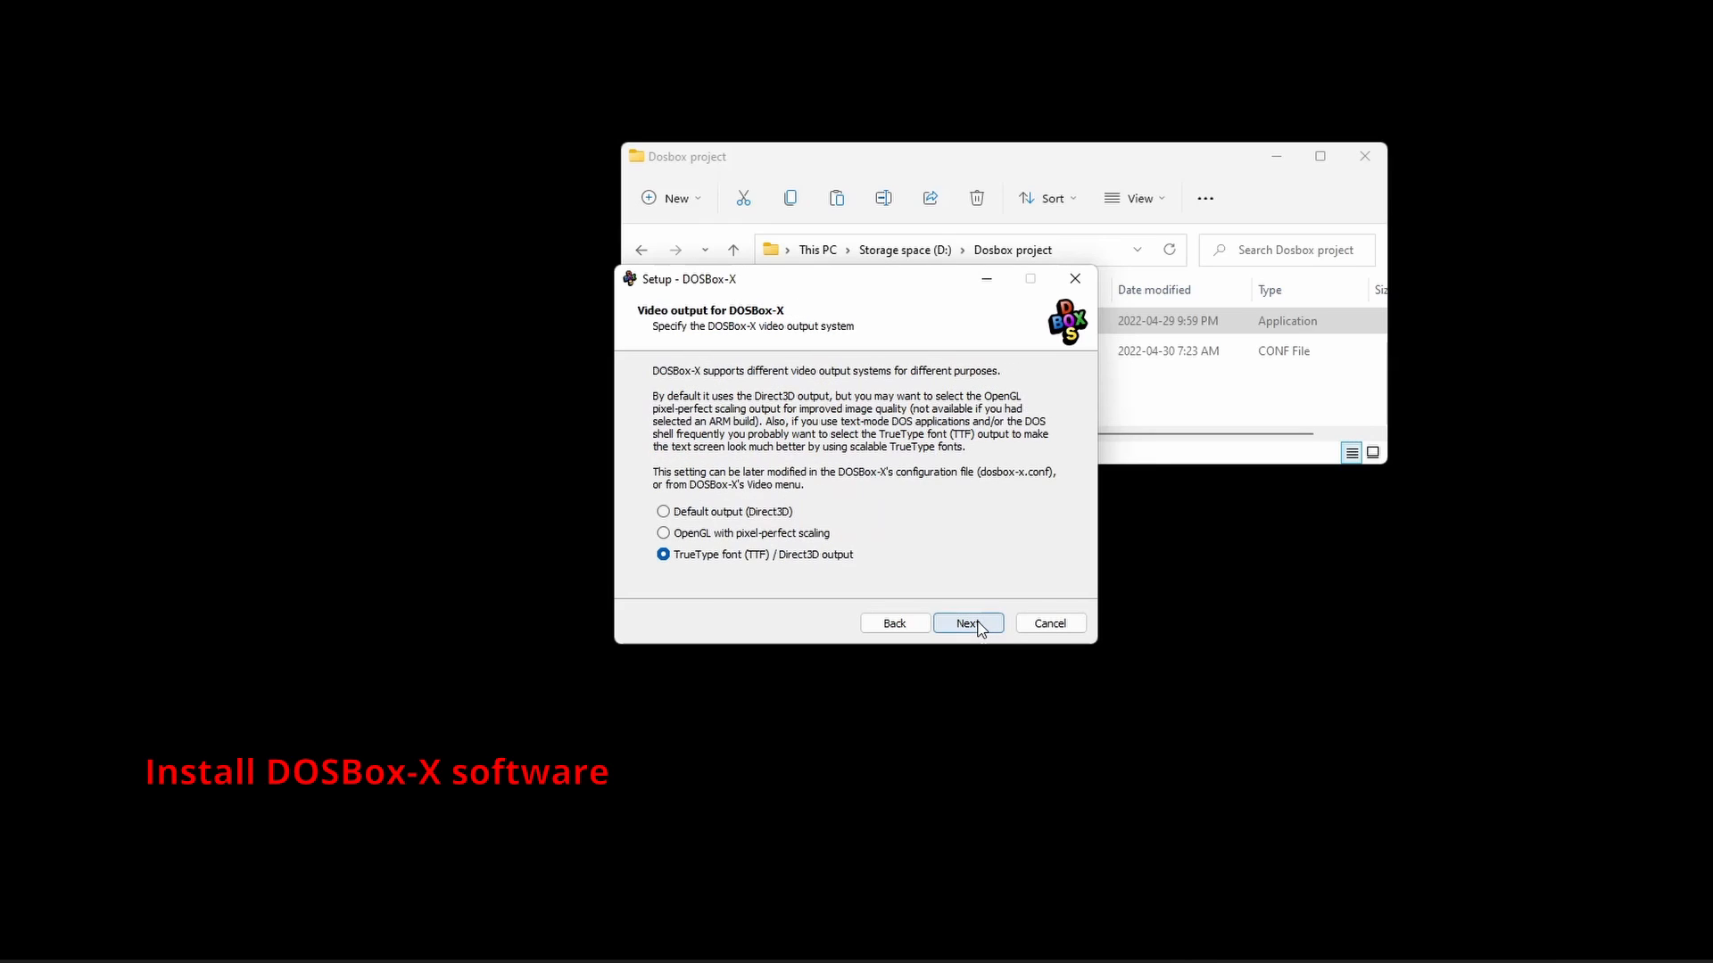
left_click(968, 623)
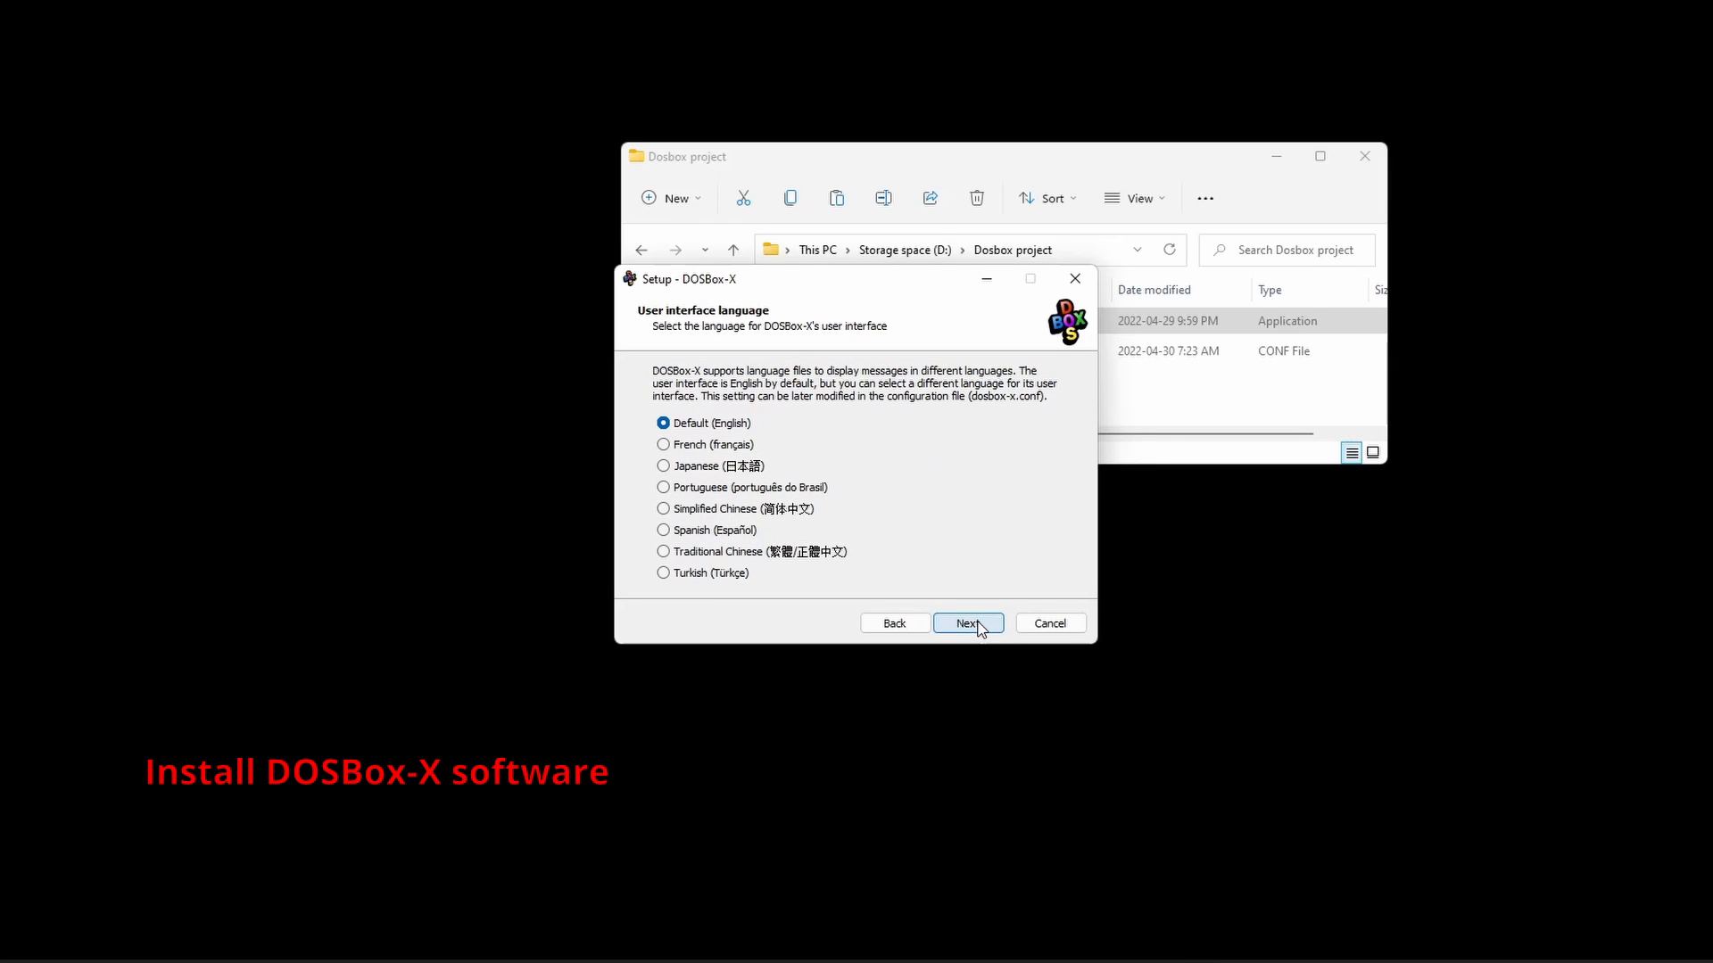
left_click(967, 623)
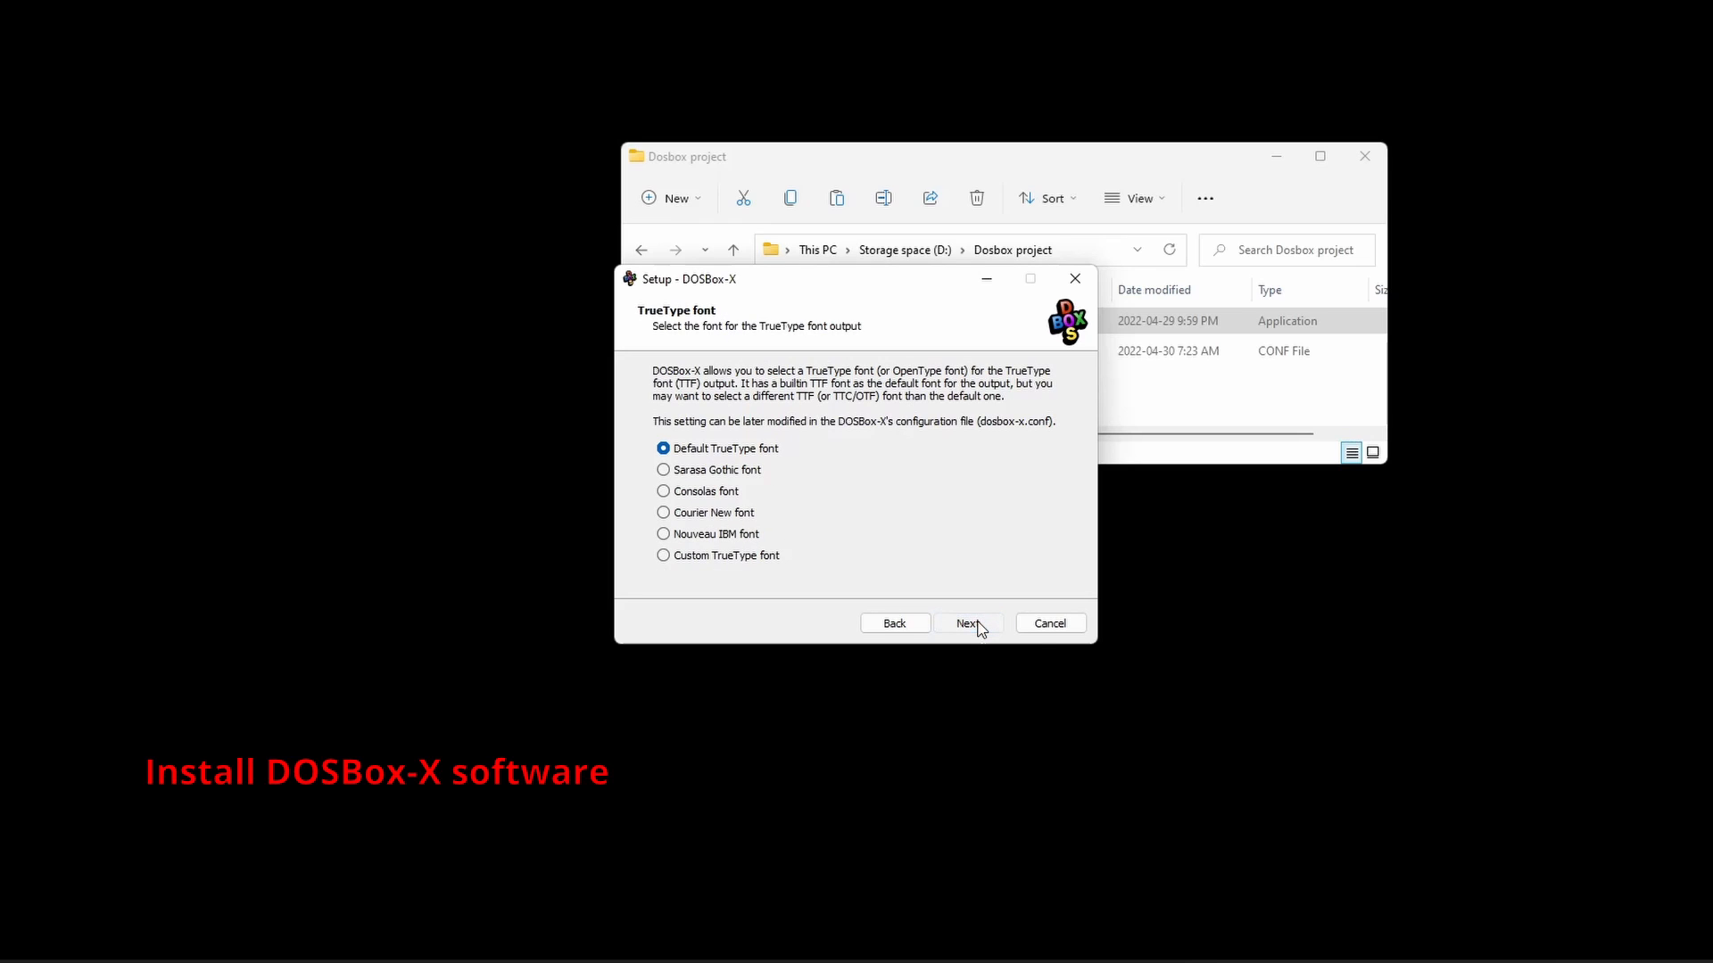
left_click(978, 625)
left_click(821, 564)
left_click(966, 625)
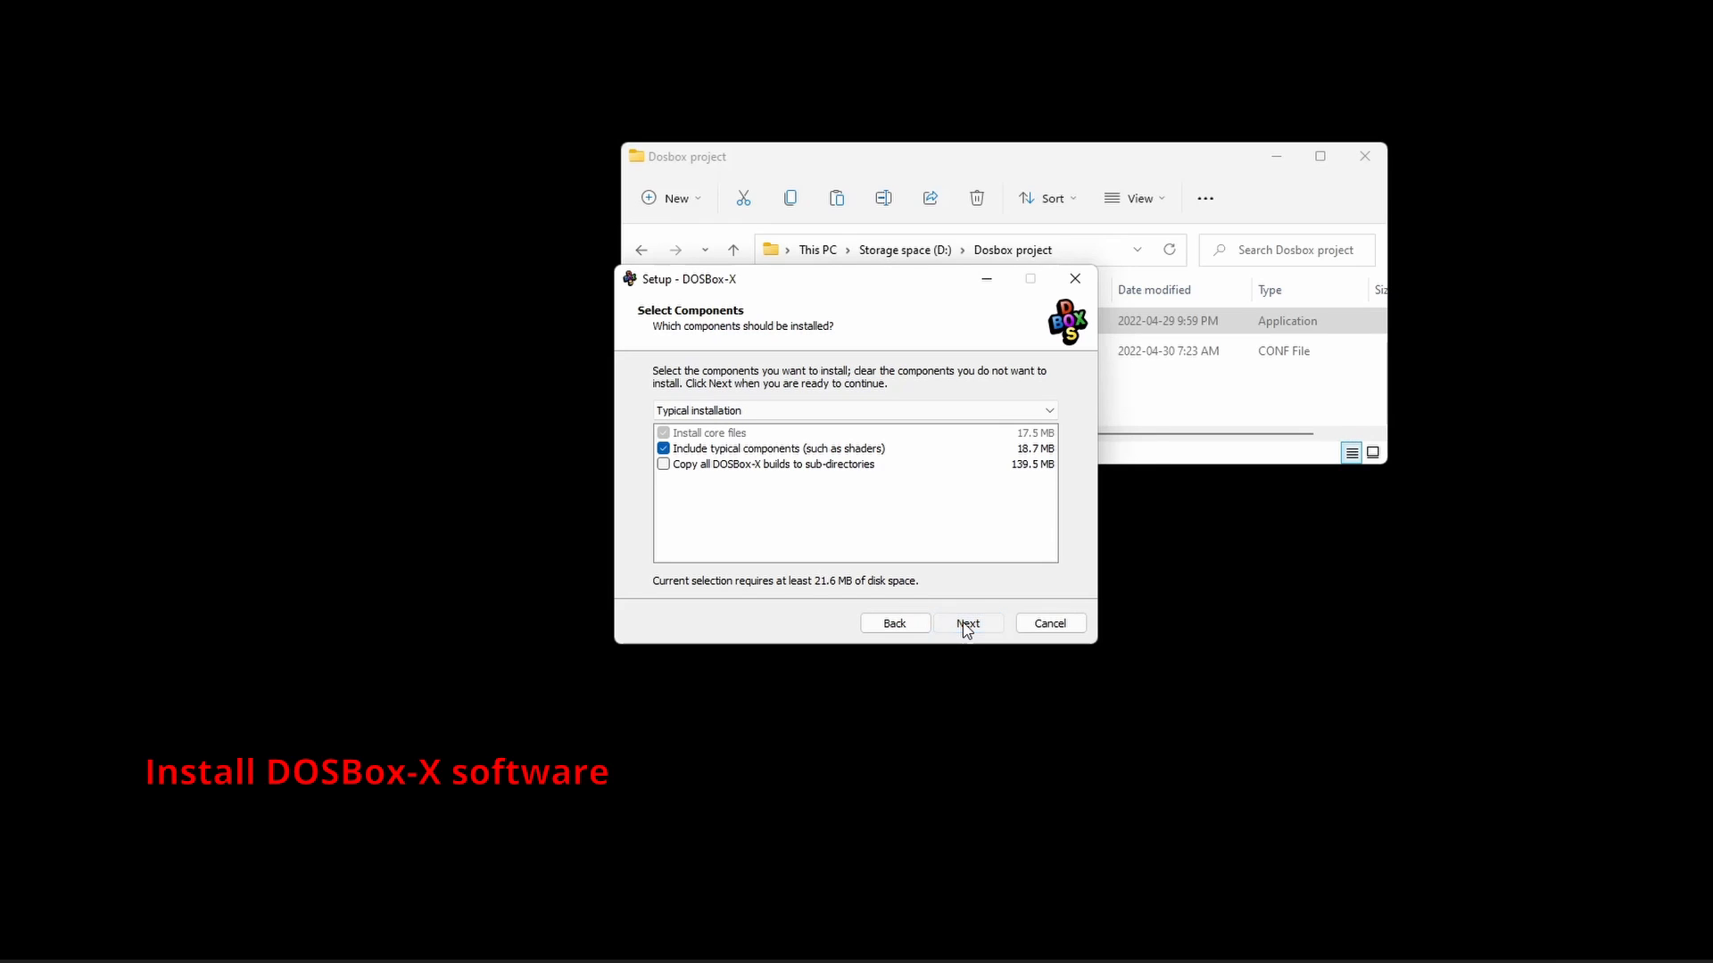
Keep the typical installation components and run the DOSBox-X installation.
left_click(963, 624)
left_click(963, 624)
left_click(964, 624)
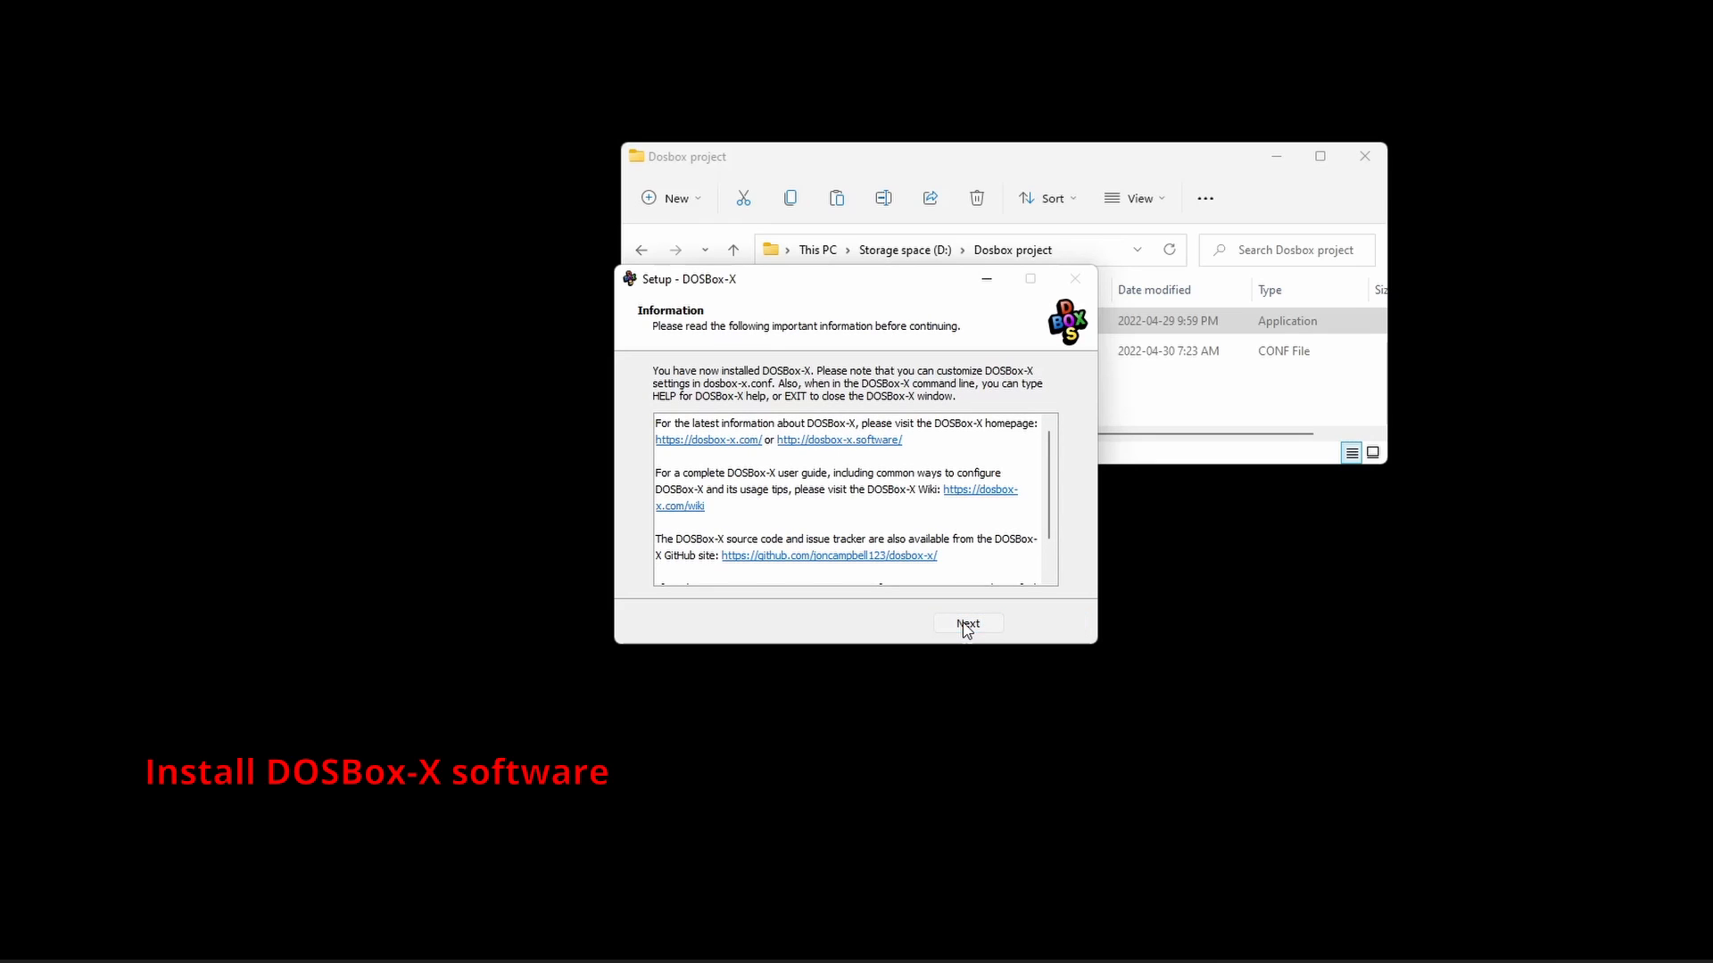
Finish the setup wizard with View README.txt unchecked, and close the launched DOSBox-X window.
left_click(967, 624)
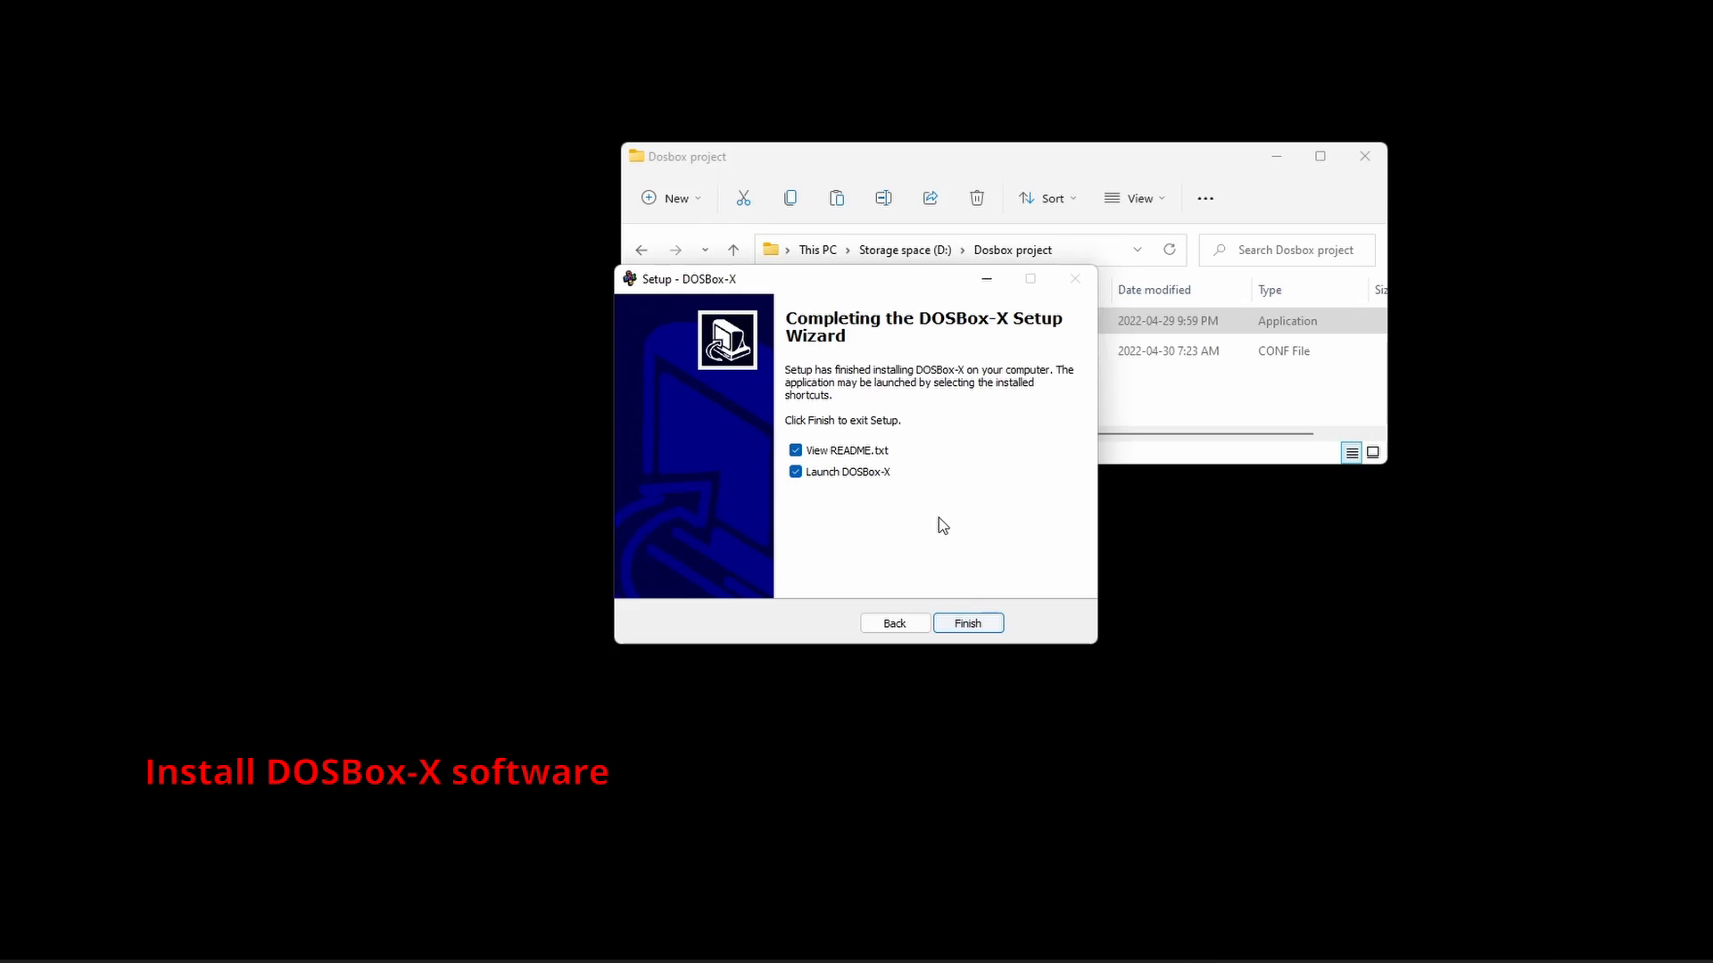
left_click(875, 453)
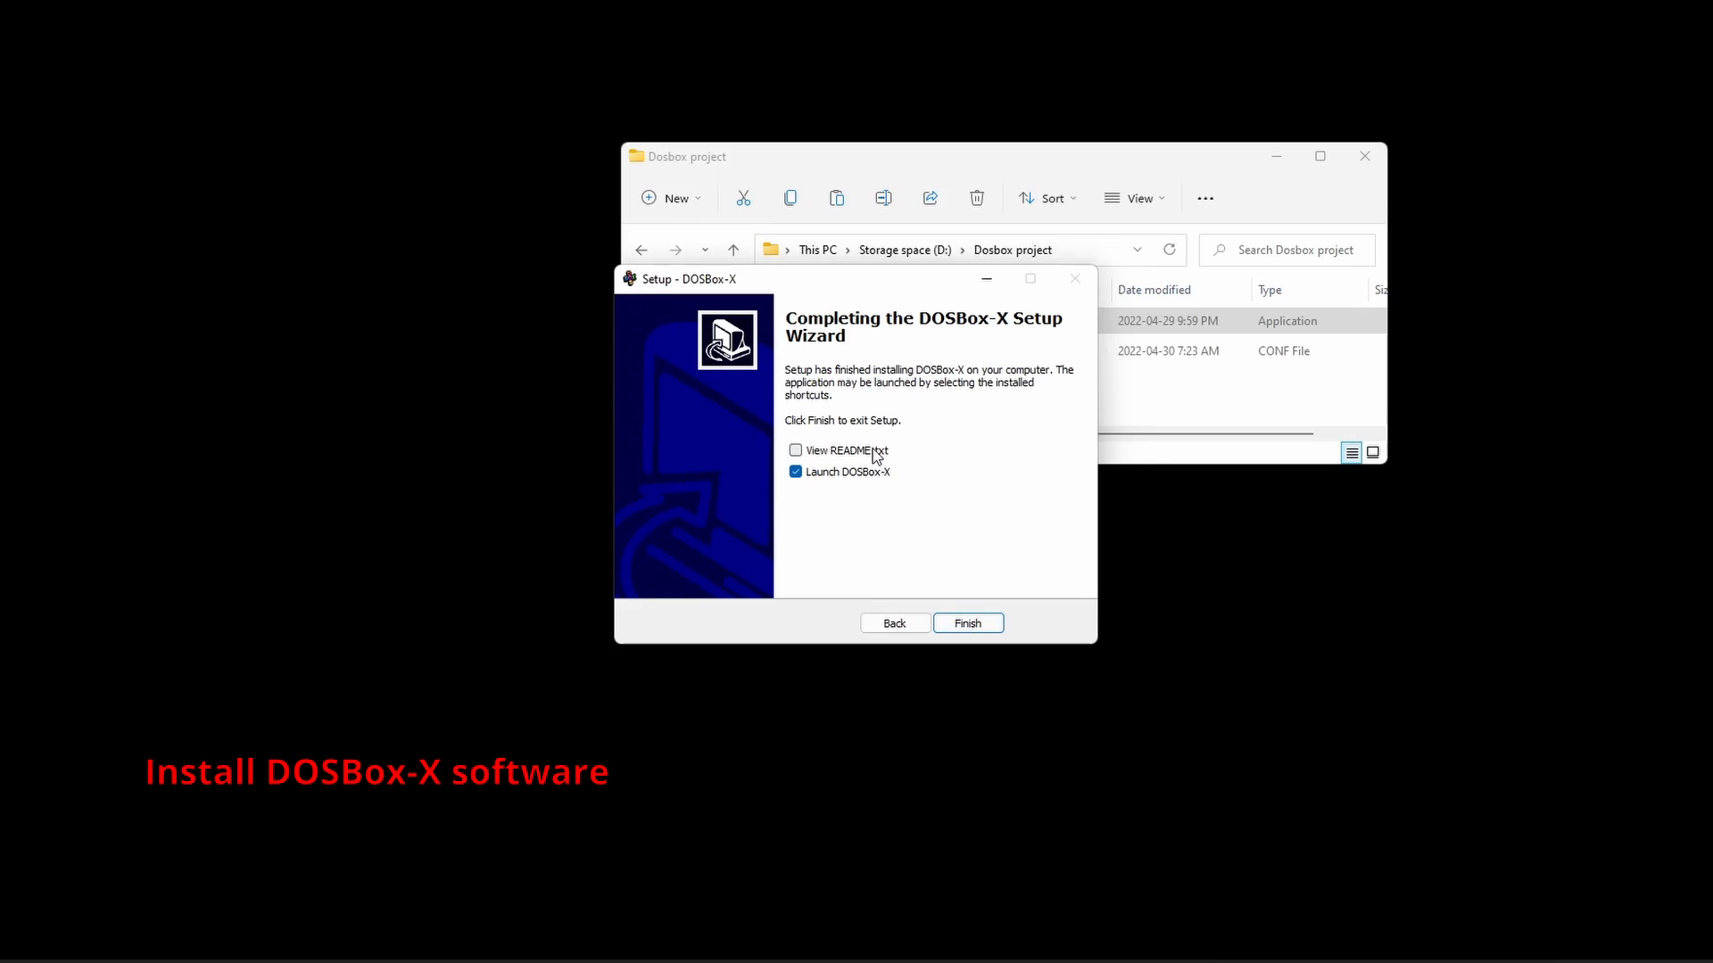
left_click(967, 624)
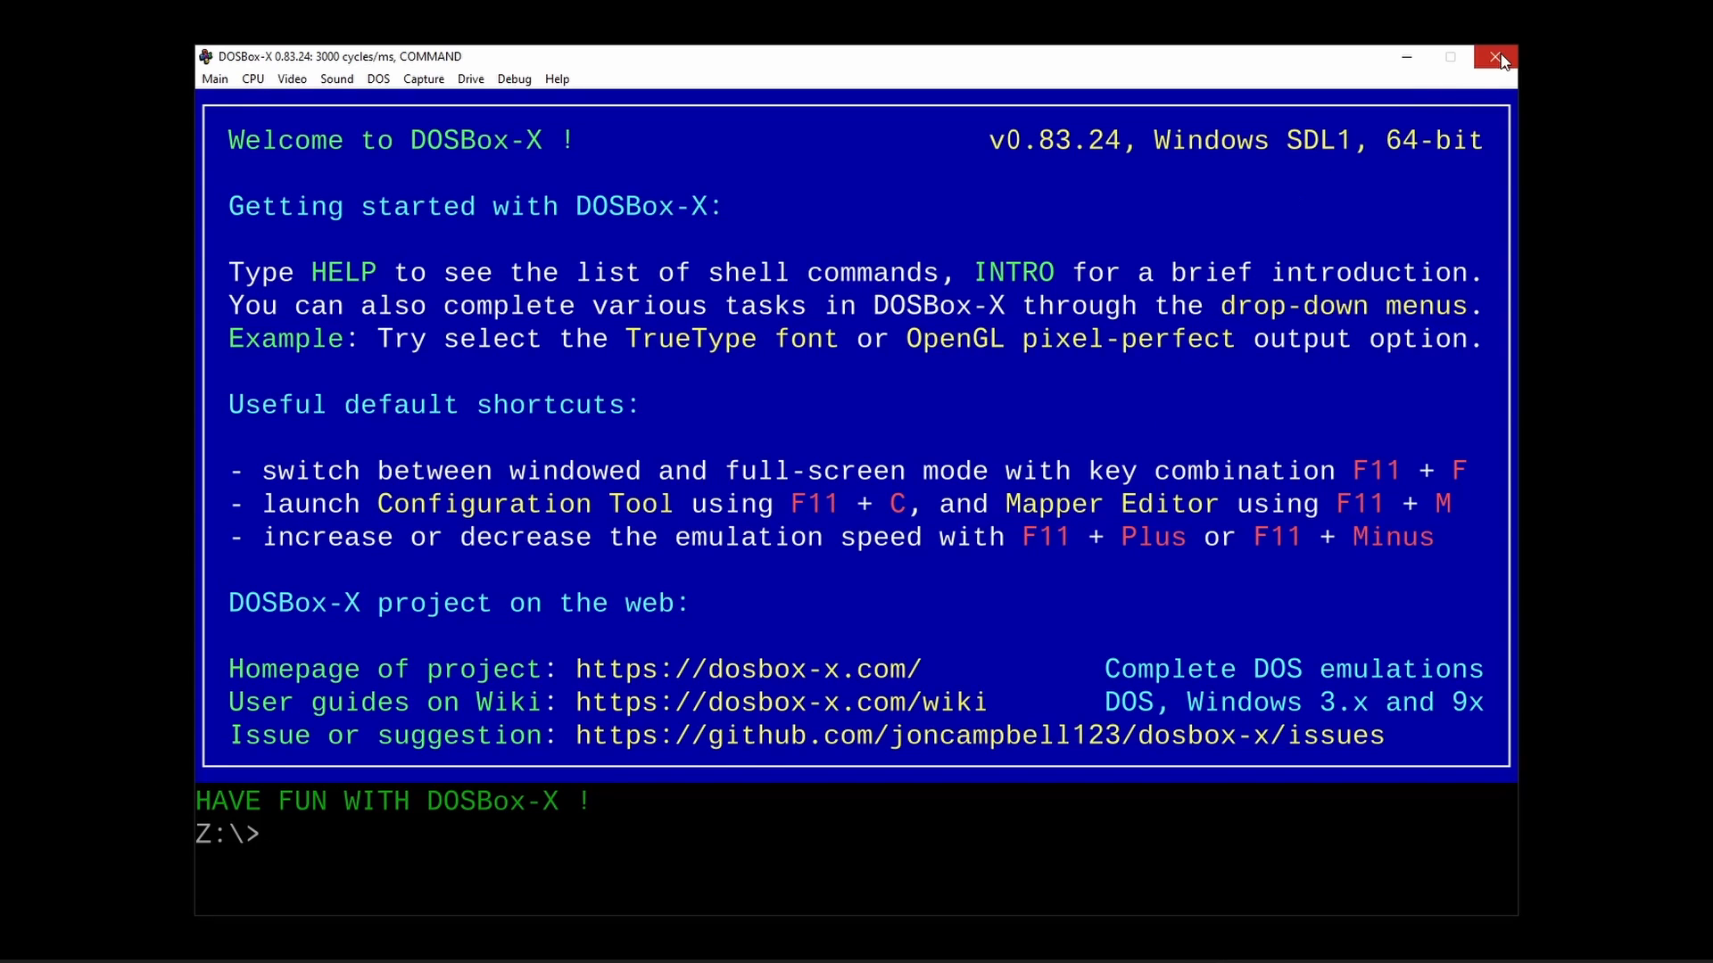
left_click(1497, 57)
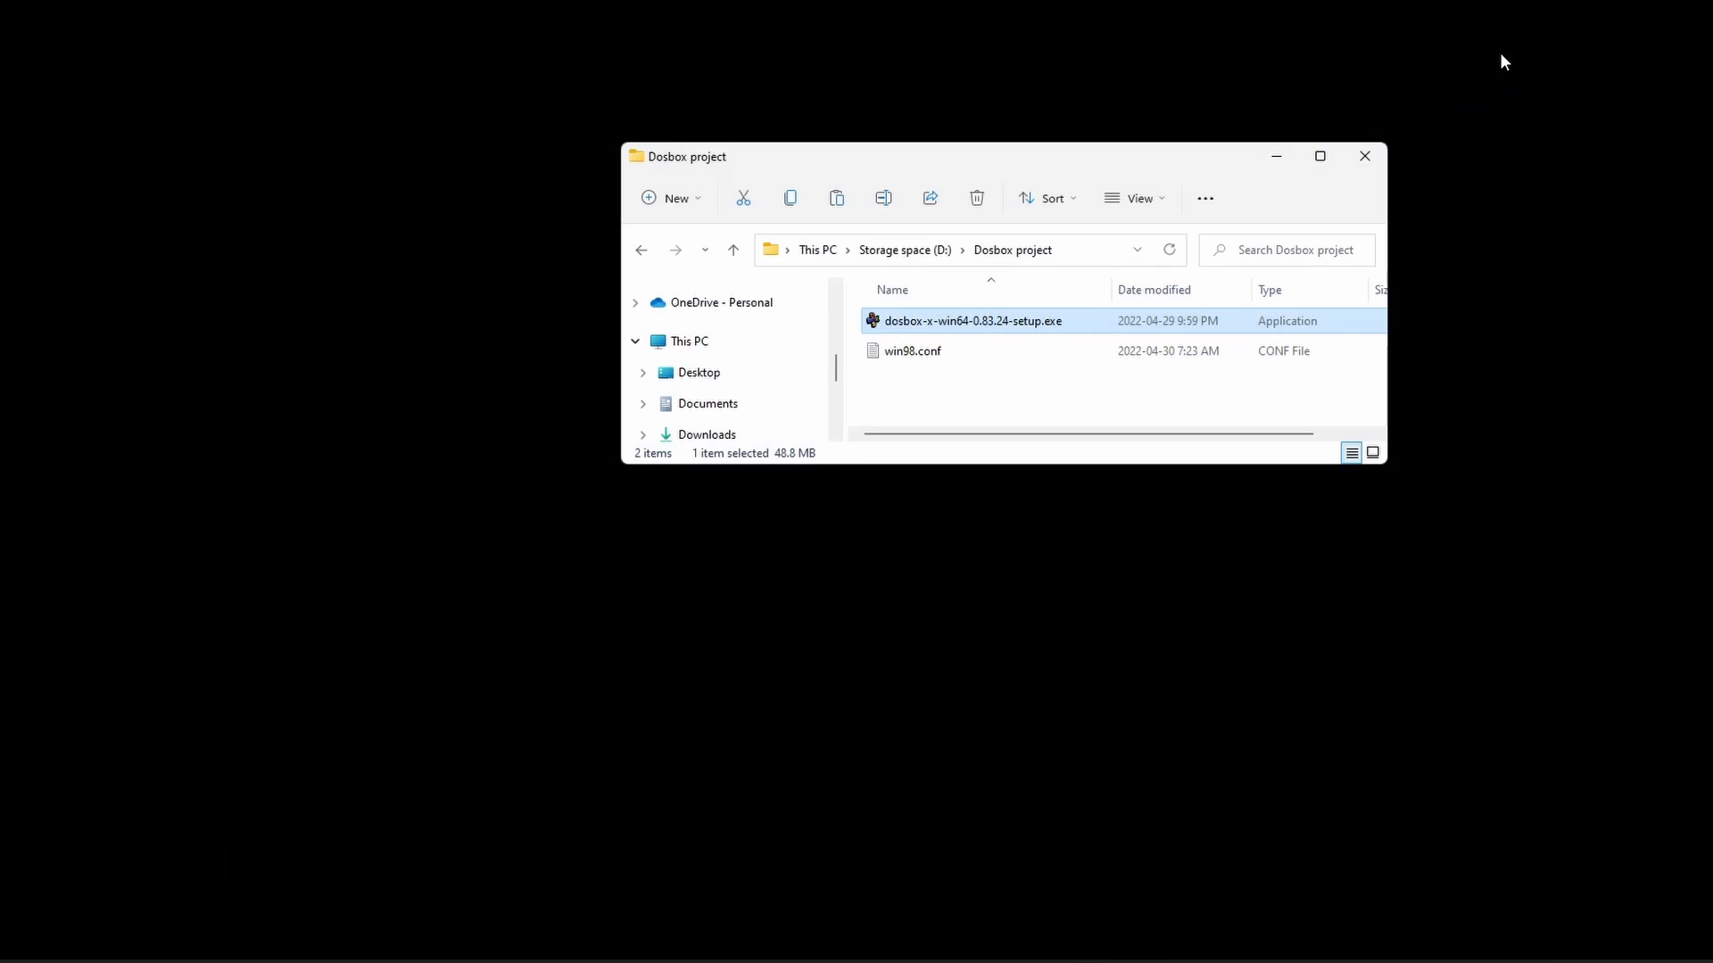
Browse to the installation folder C:\DOSBox-X in File Explorer.
left_click(725, 341)
left_click(961, 421)
double_click(961, 421)
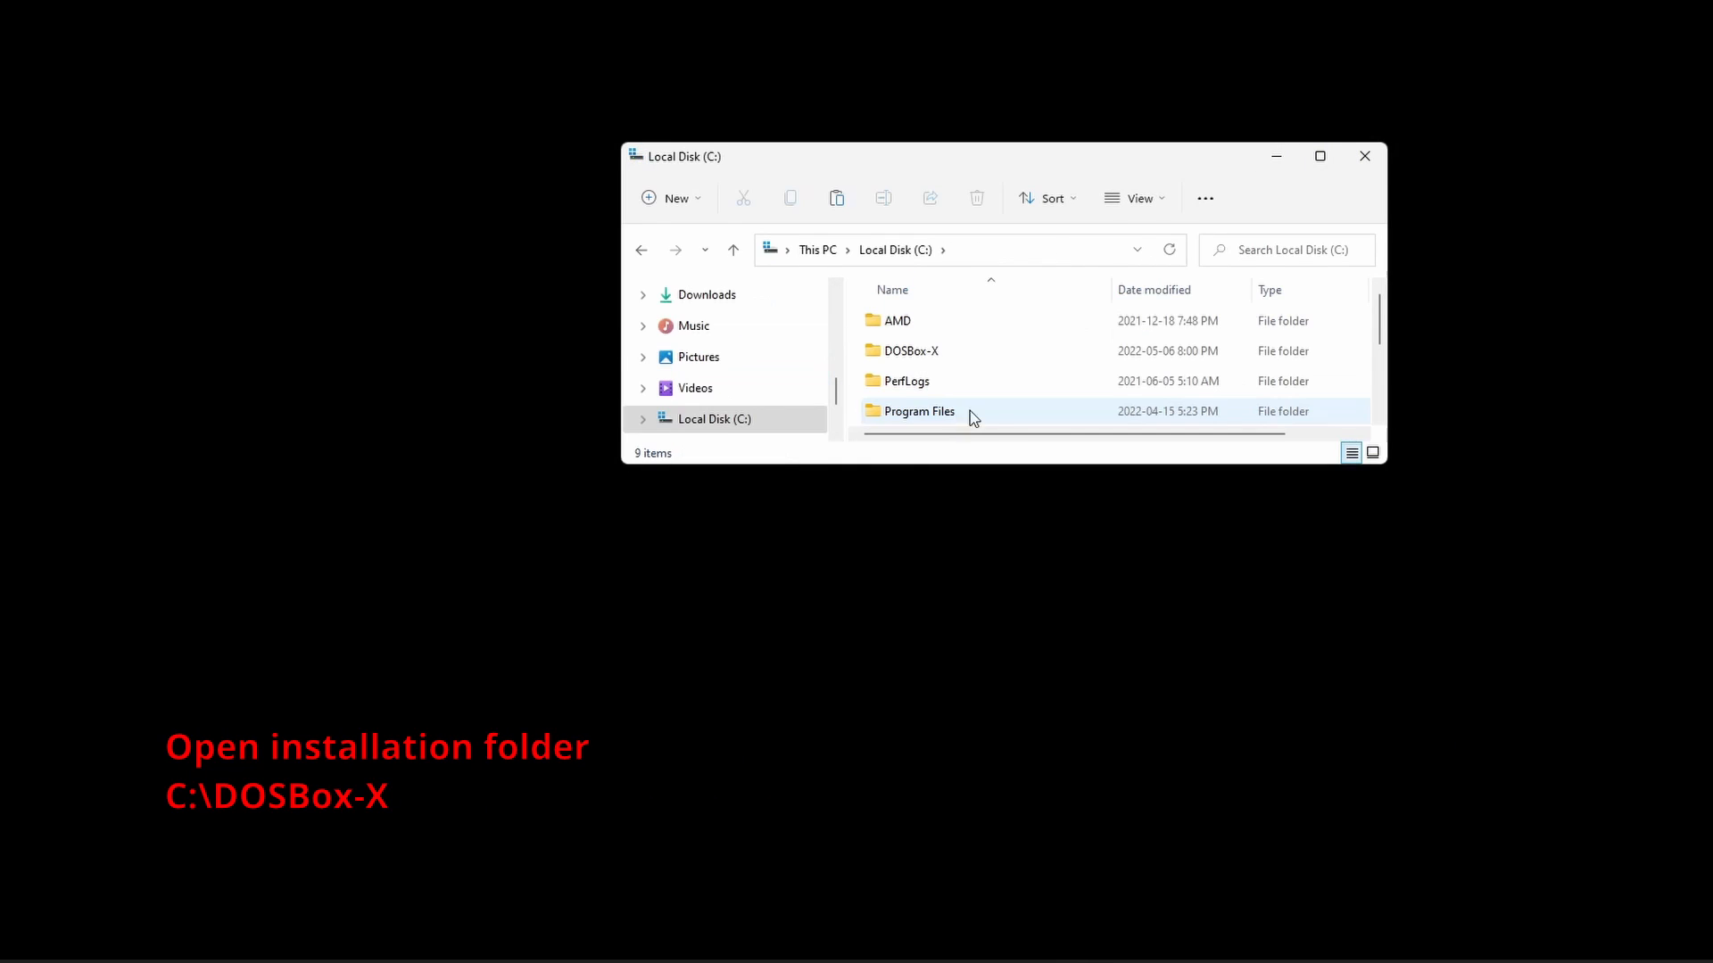
double_click(968, 356)
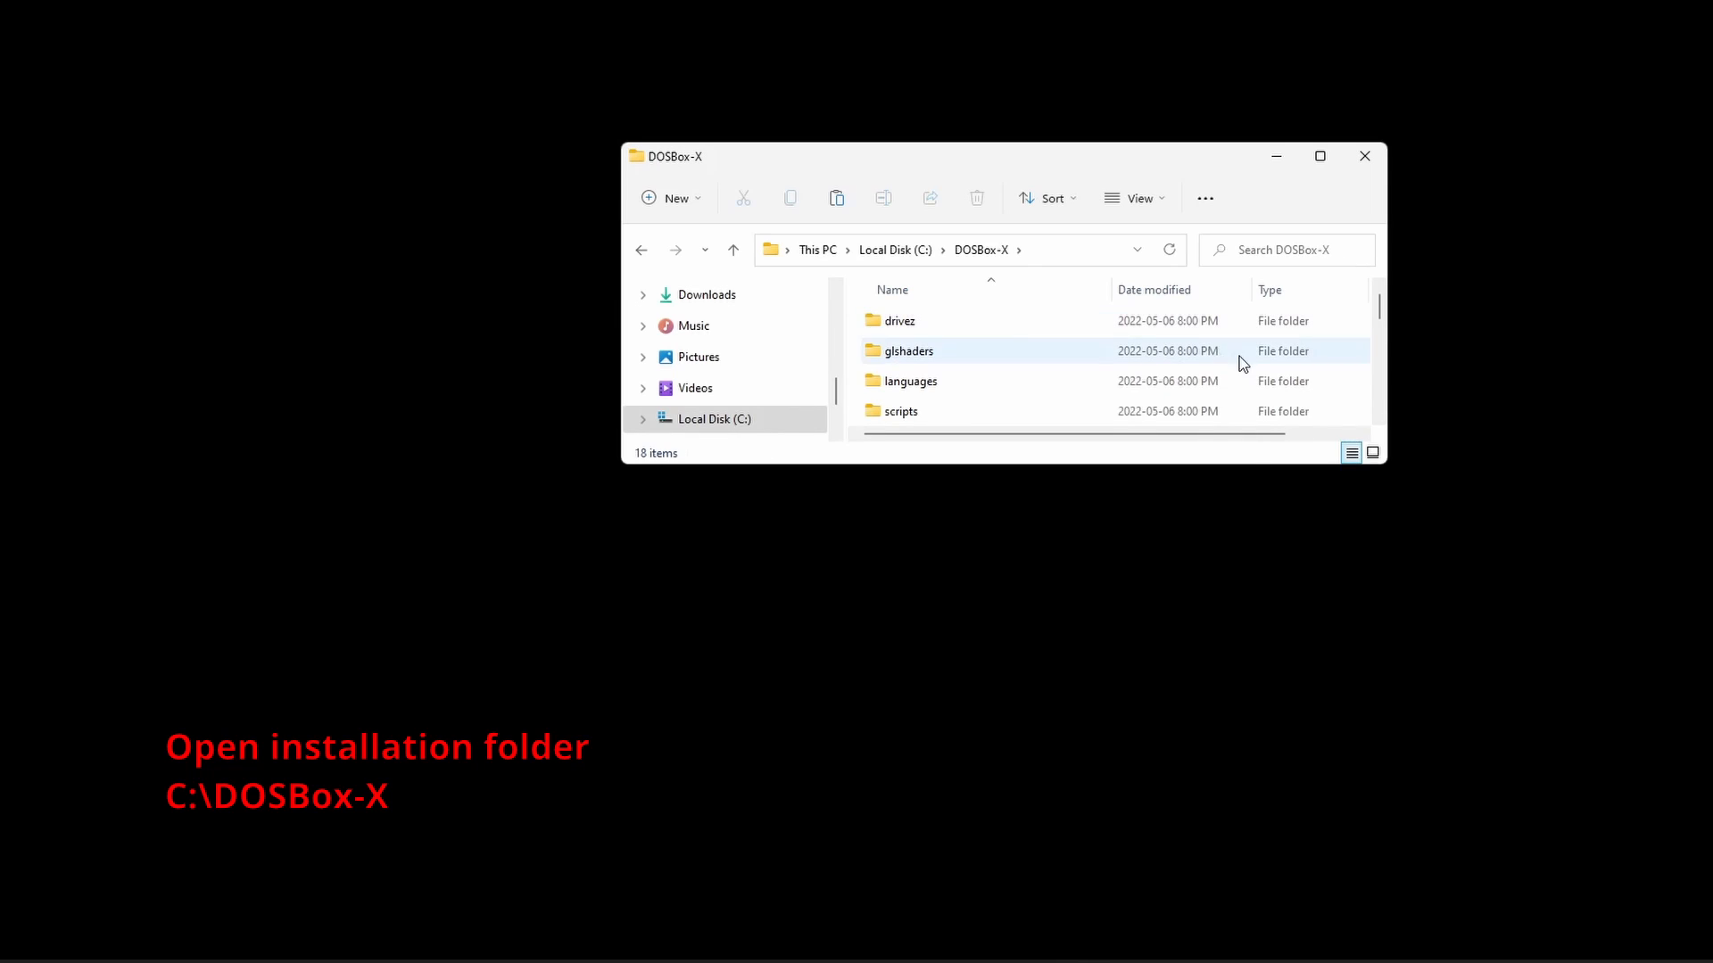
Enlarge the folder window and paste win98.conf and Win98SE.iso into the DOSBox-X folder.
left_click_drag(1220, 464, 1257, 923)
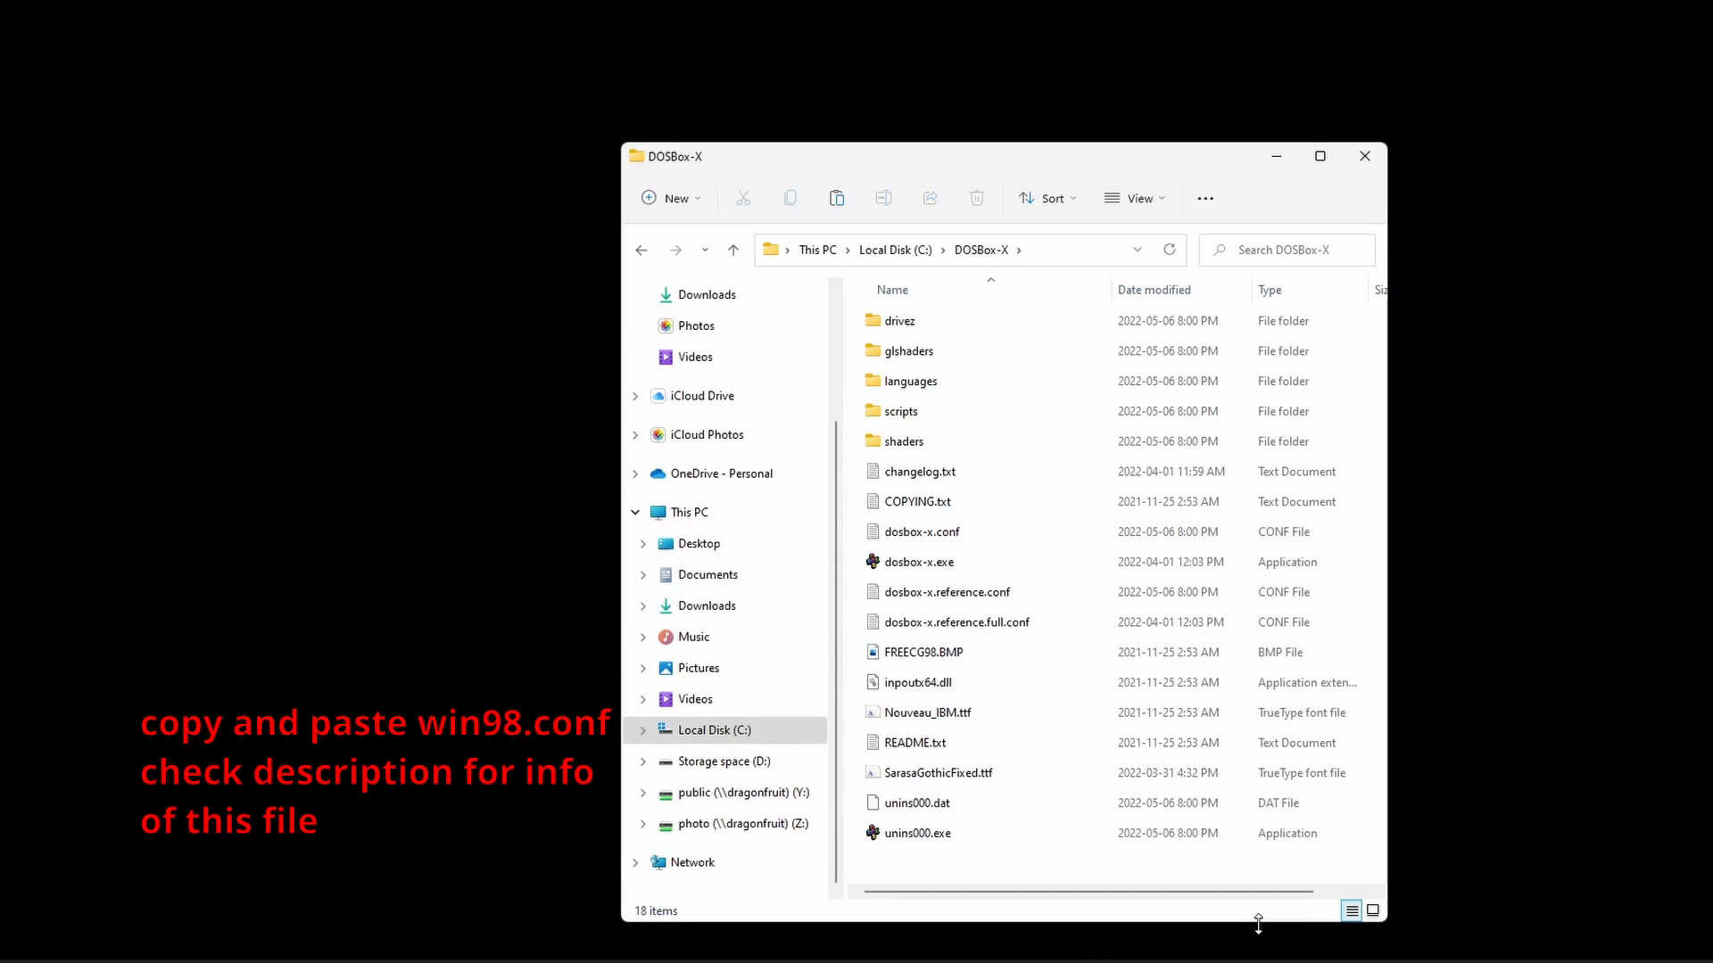
right_click(956, 863)
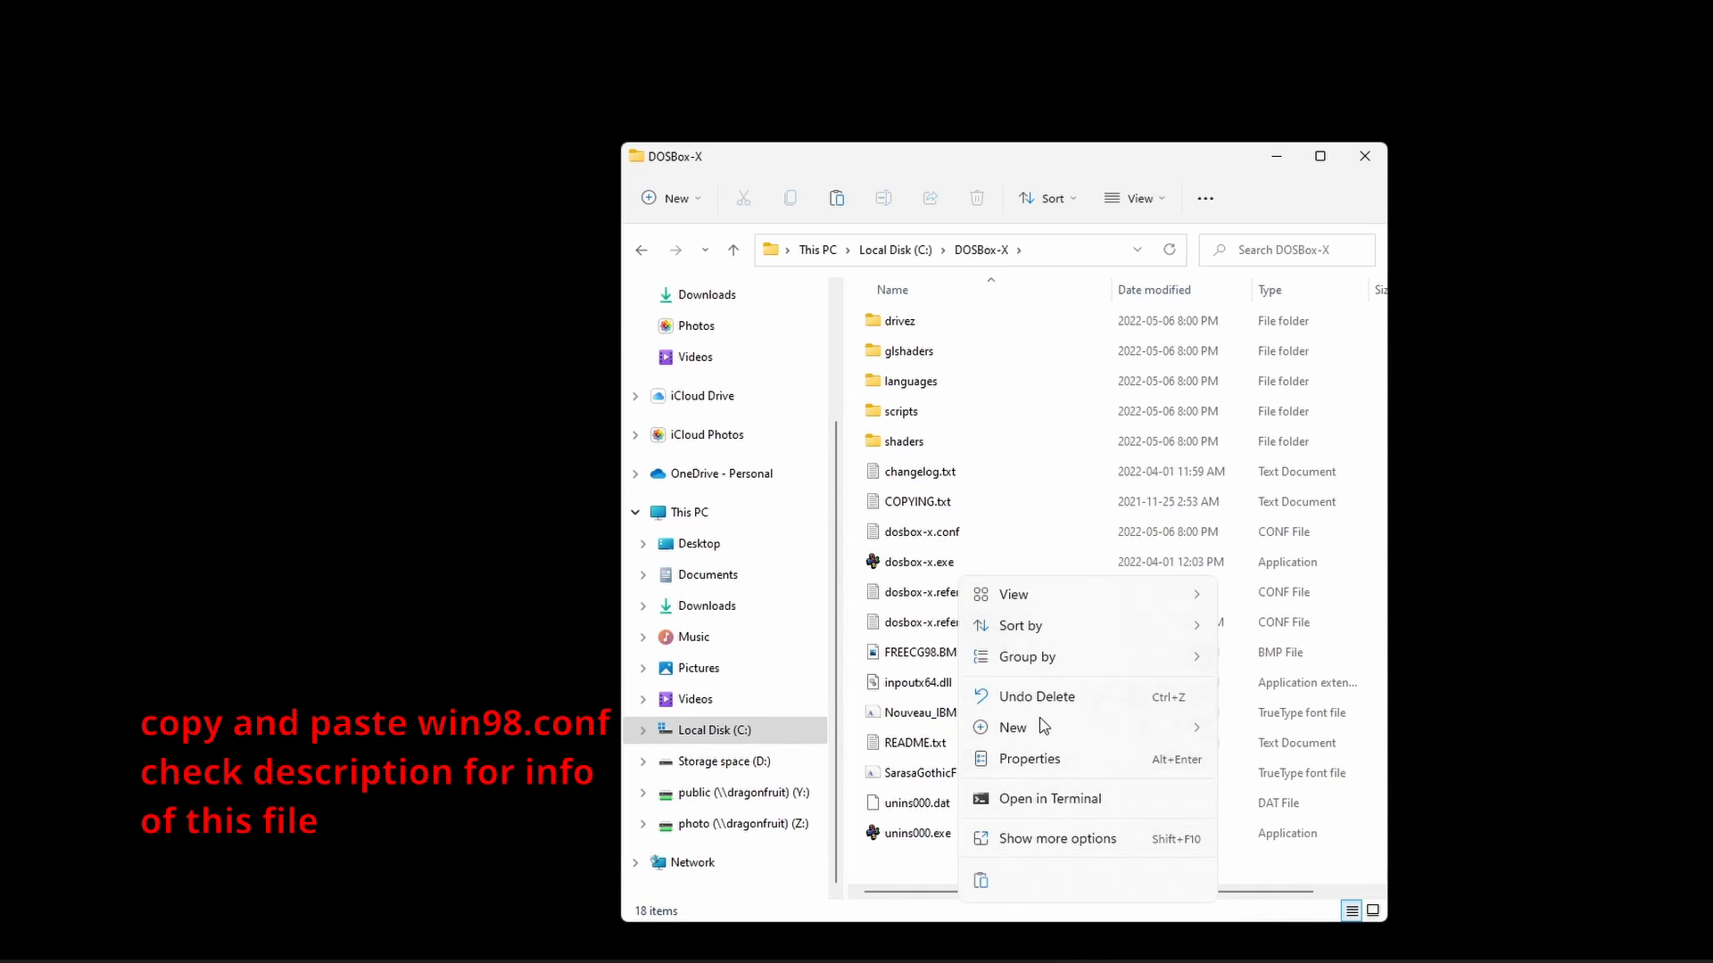
left_click(980, 881)
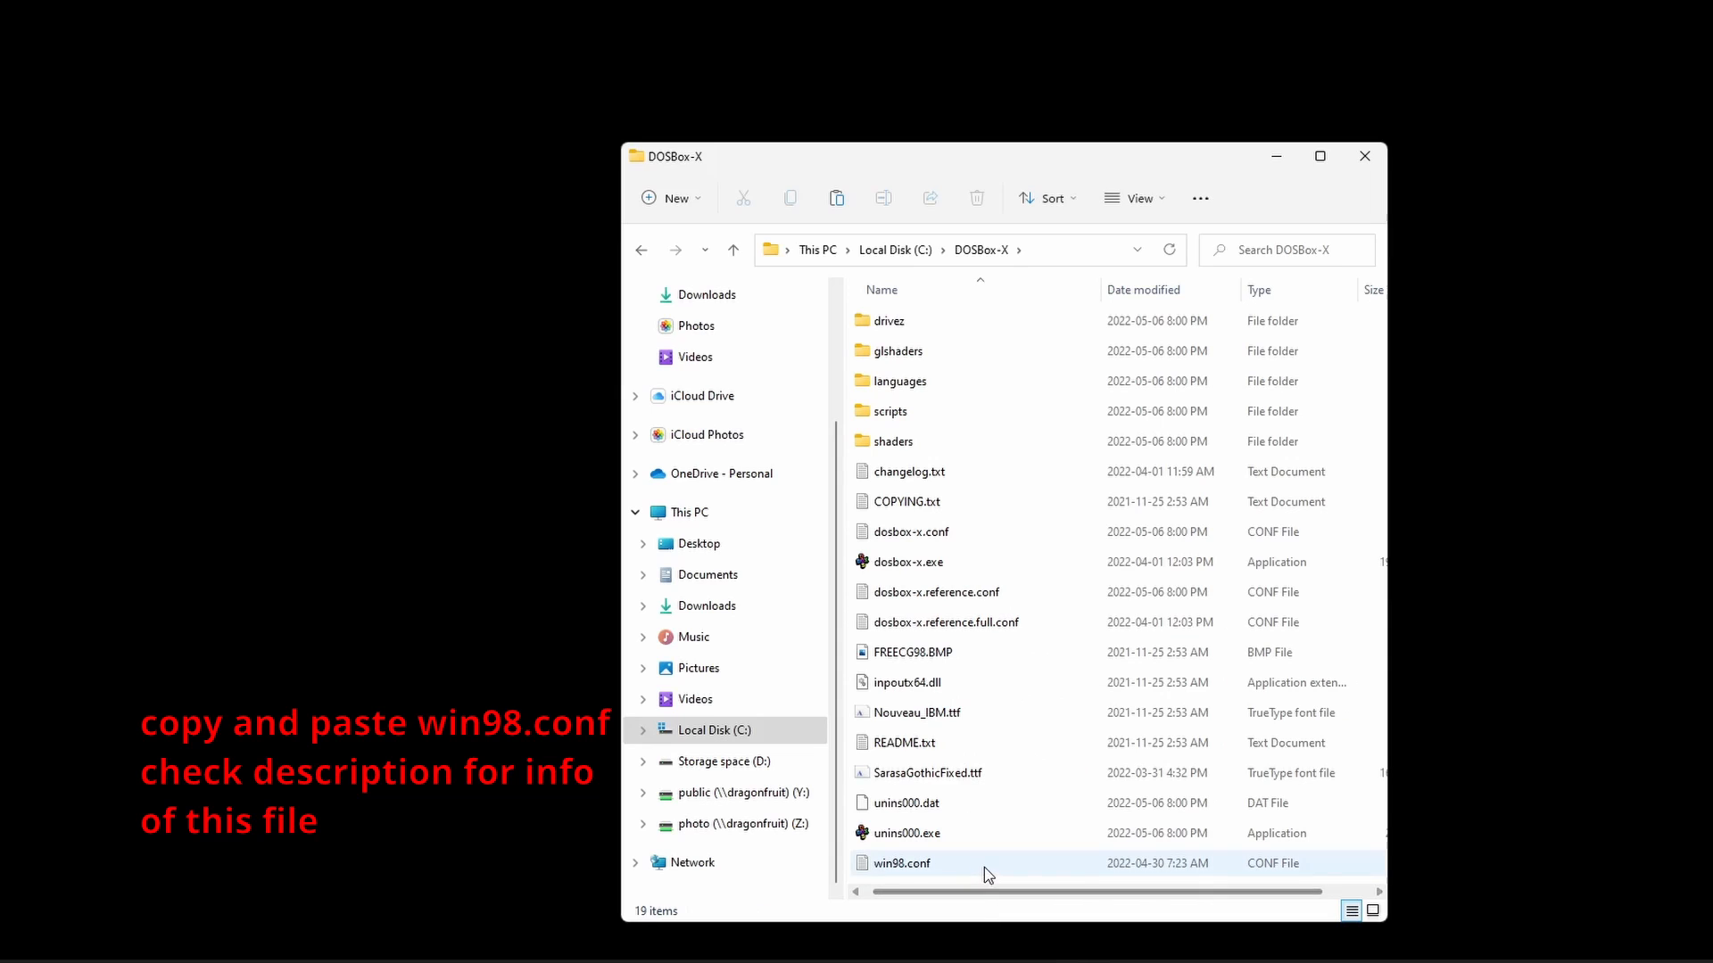
right_click(983, 867)
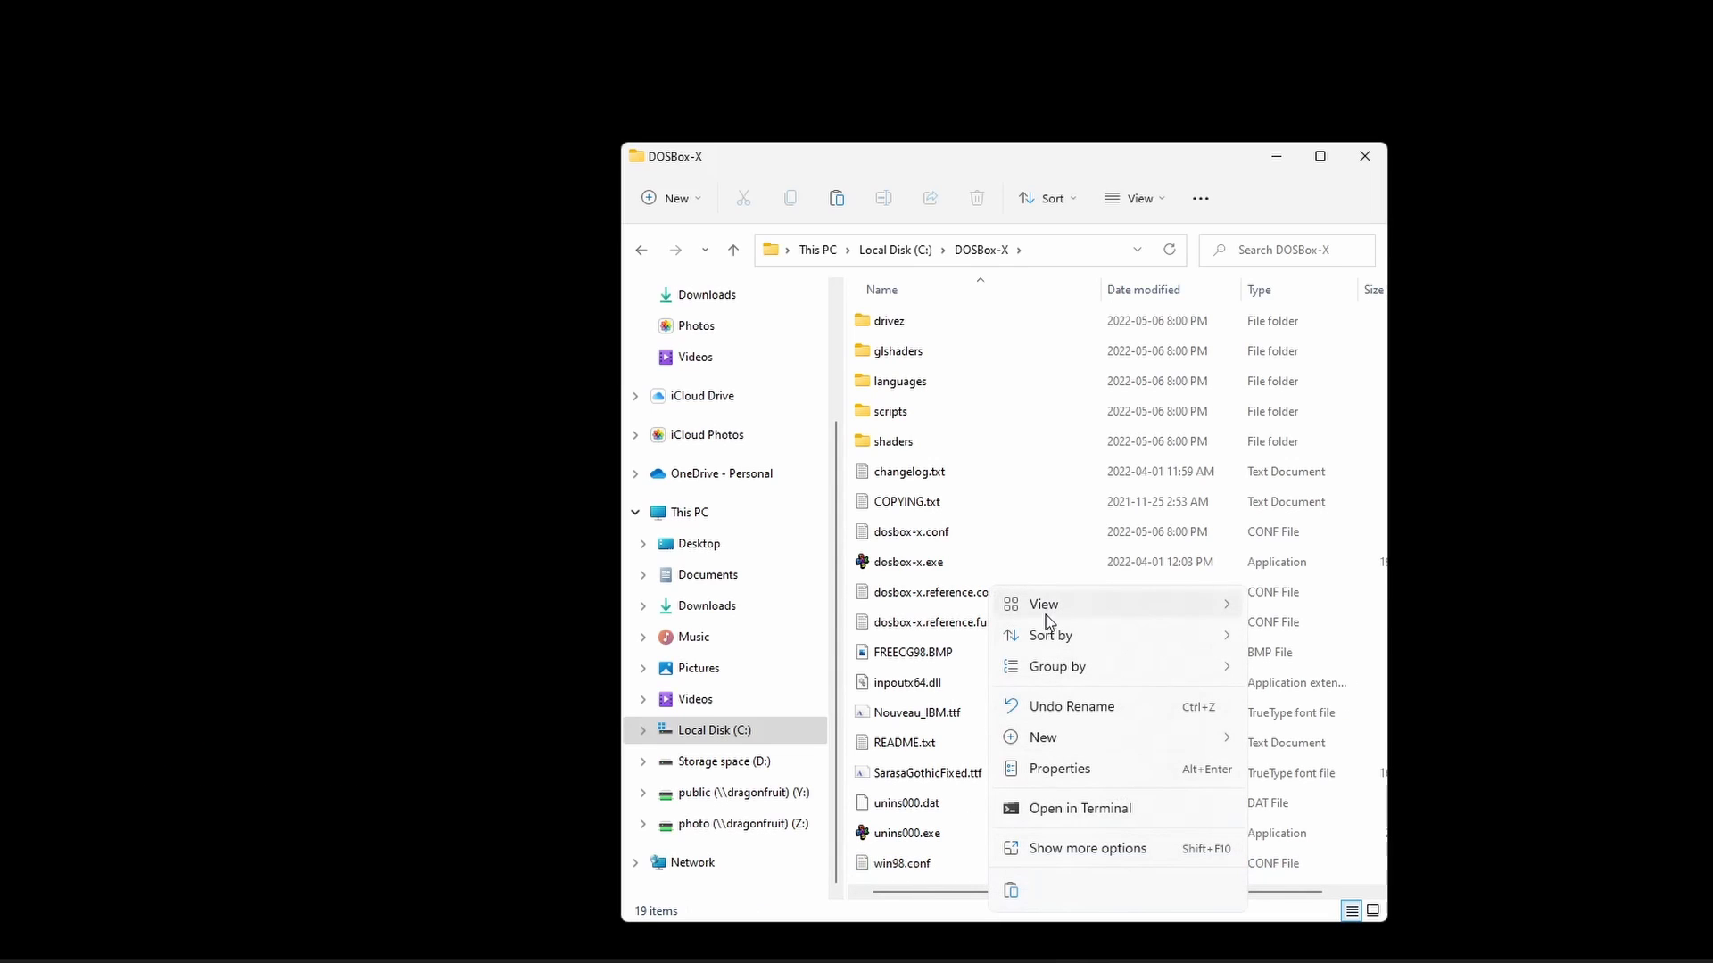
left_click(1013, 892)
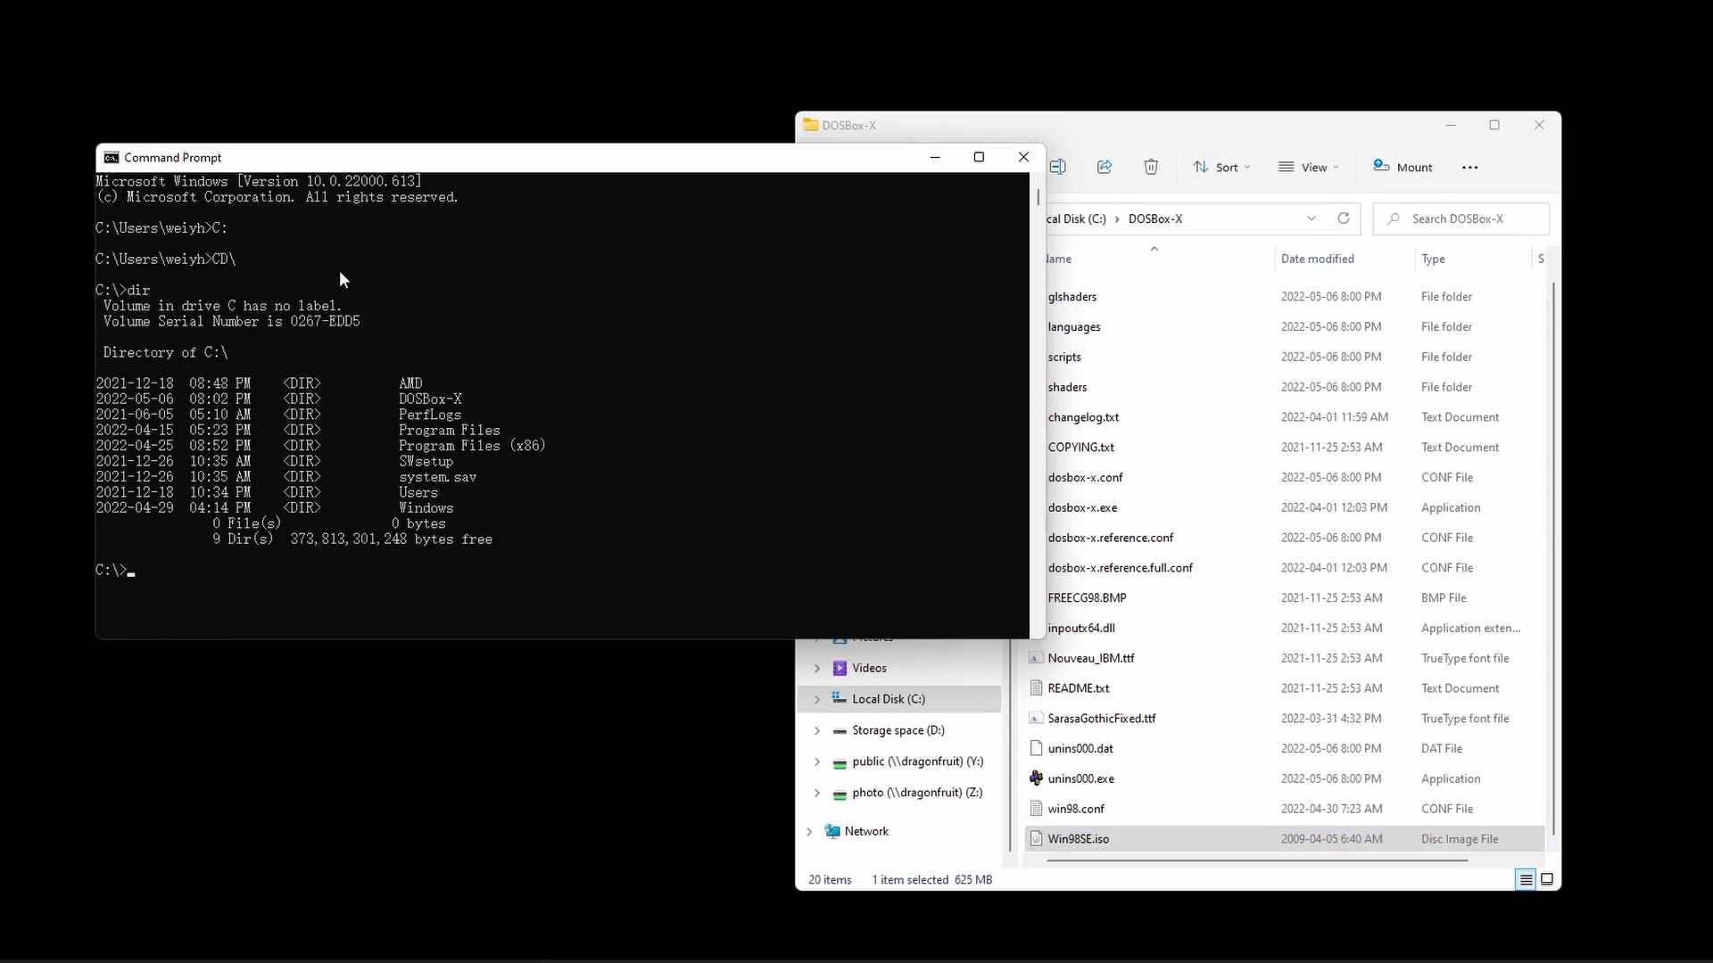
Change to the DOSBox-X directory in Command Prompt and list its contents.
type("cd dosbox")
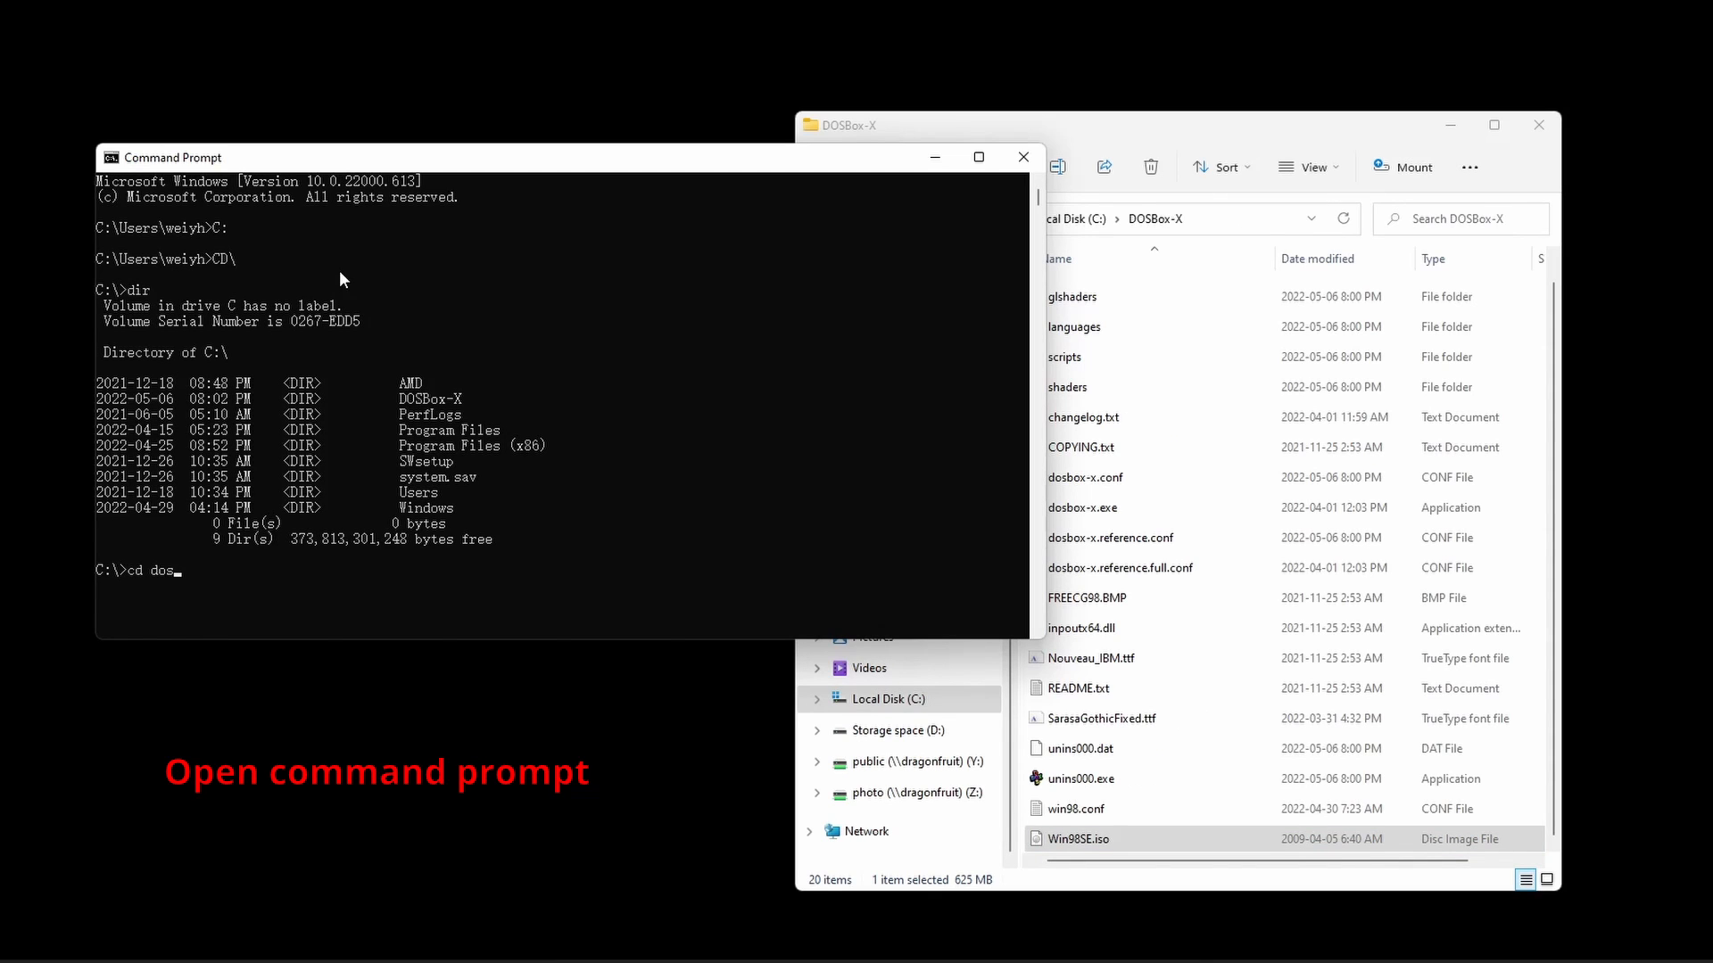
key("Tab")
key("Return")
type("dir")
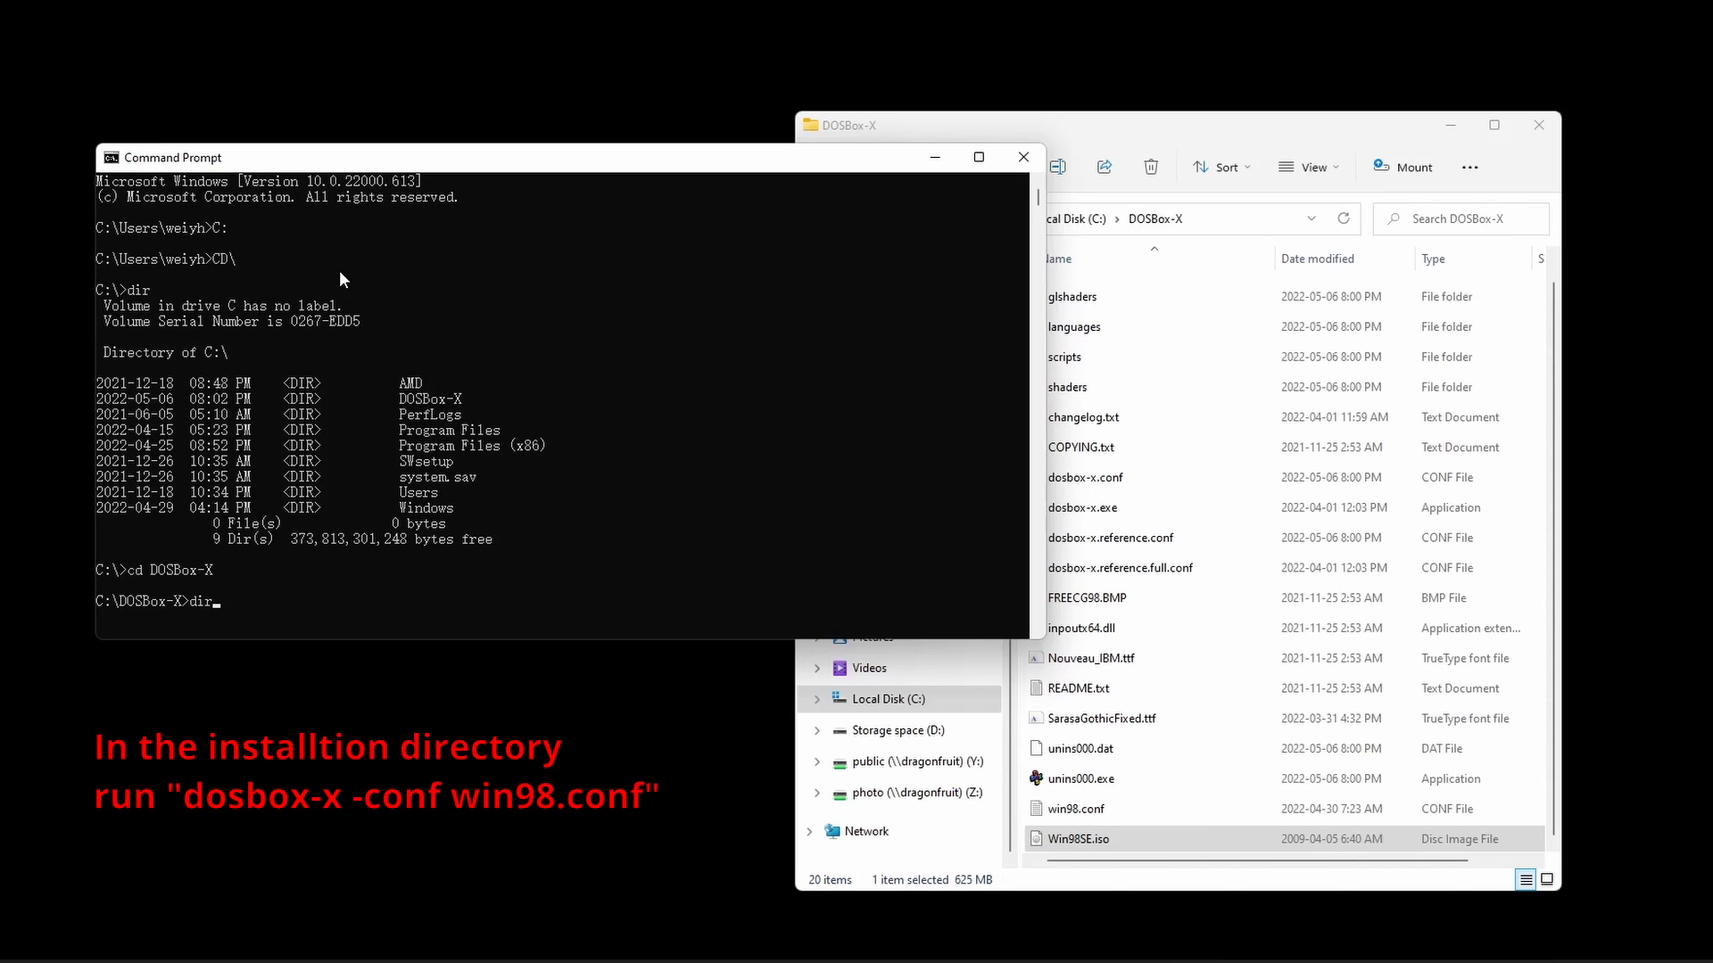
key("Return")
Launch DOSBox-X with the Windows 98 configuration by running "dosbox-x -conf win98.conf".
type("dos")
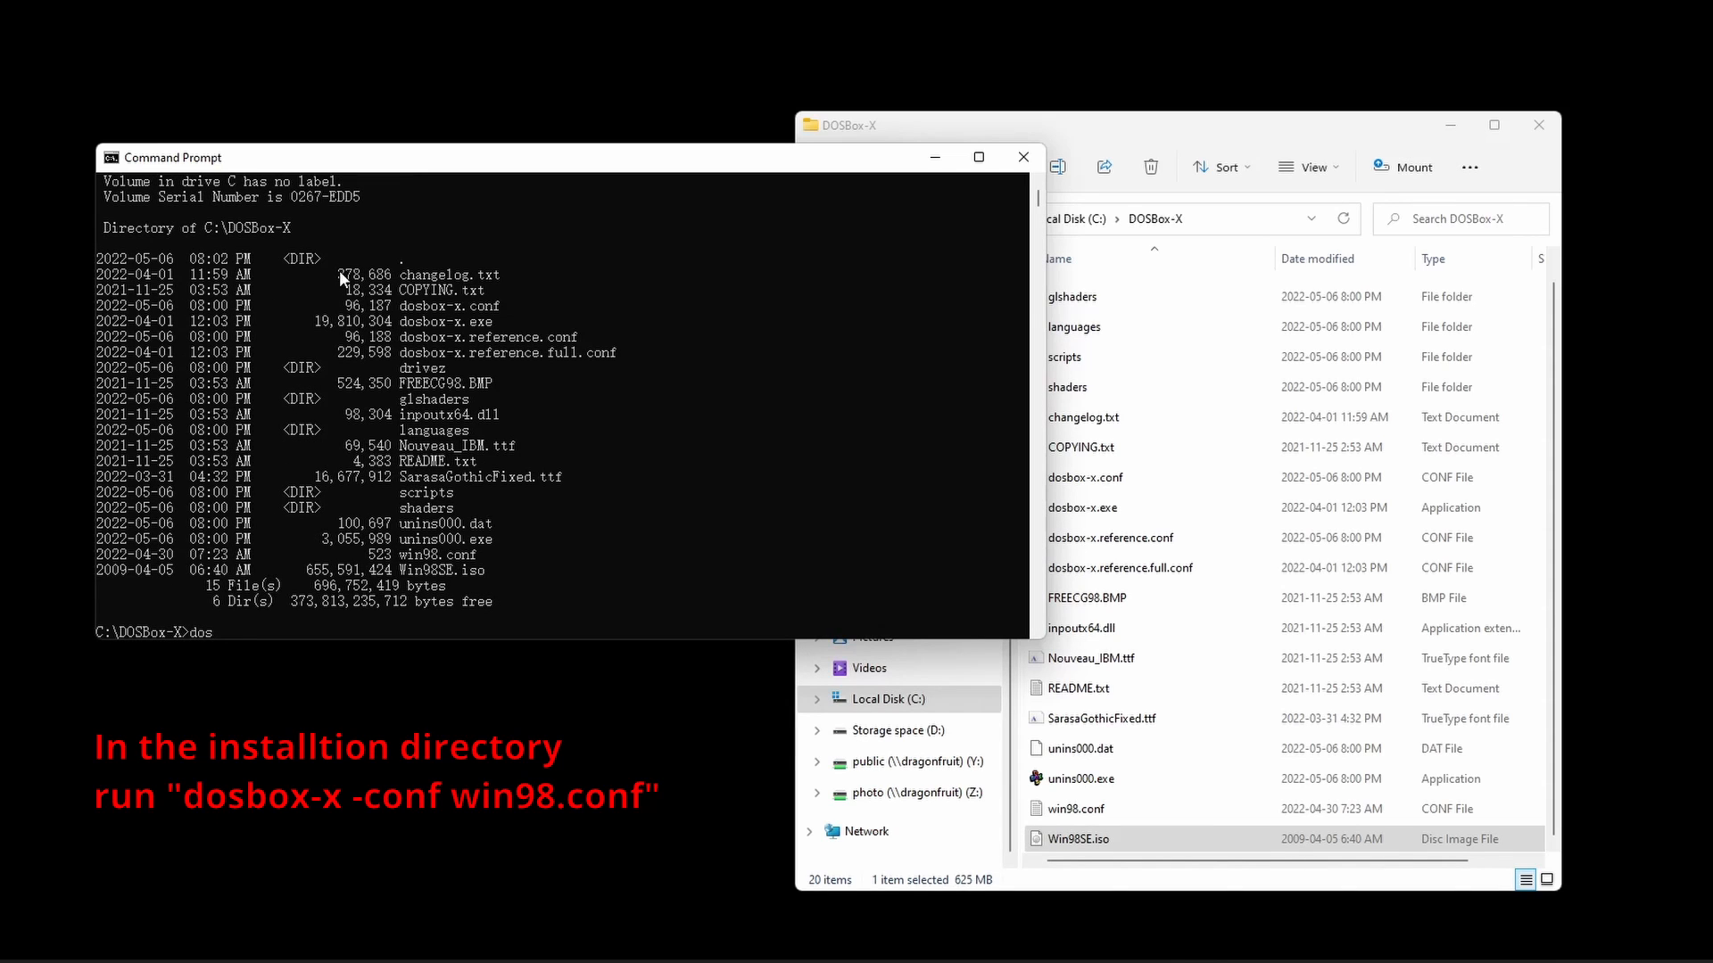
type("box-x -conf win98.conf")
key("Return")
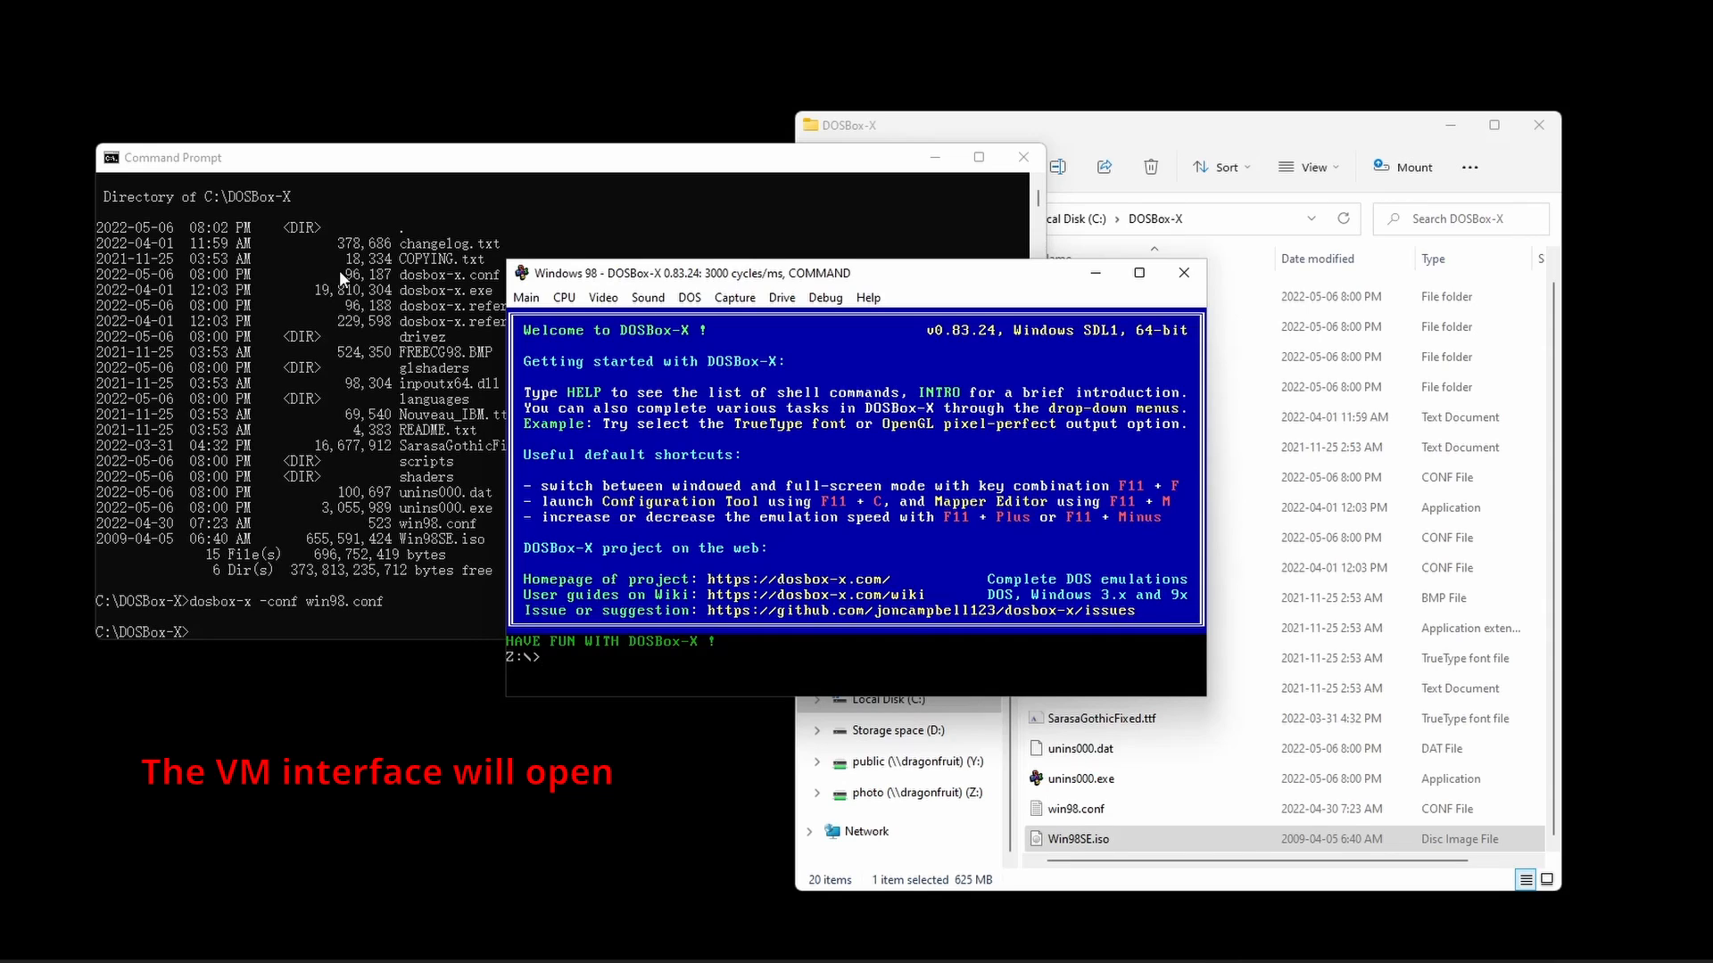
Create a 2 GB virtual hard disk image in DOSBox-X with "imgmake win98hd.img -t hd_2gig", correcting any misspelled command name.
type("imag")
key("BackSpace")
key("BackSpace")
type("g")
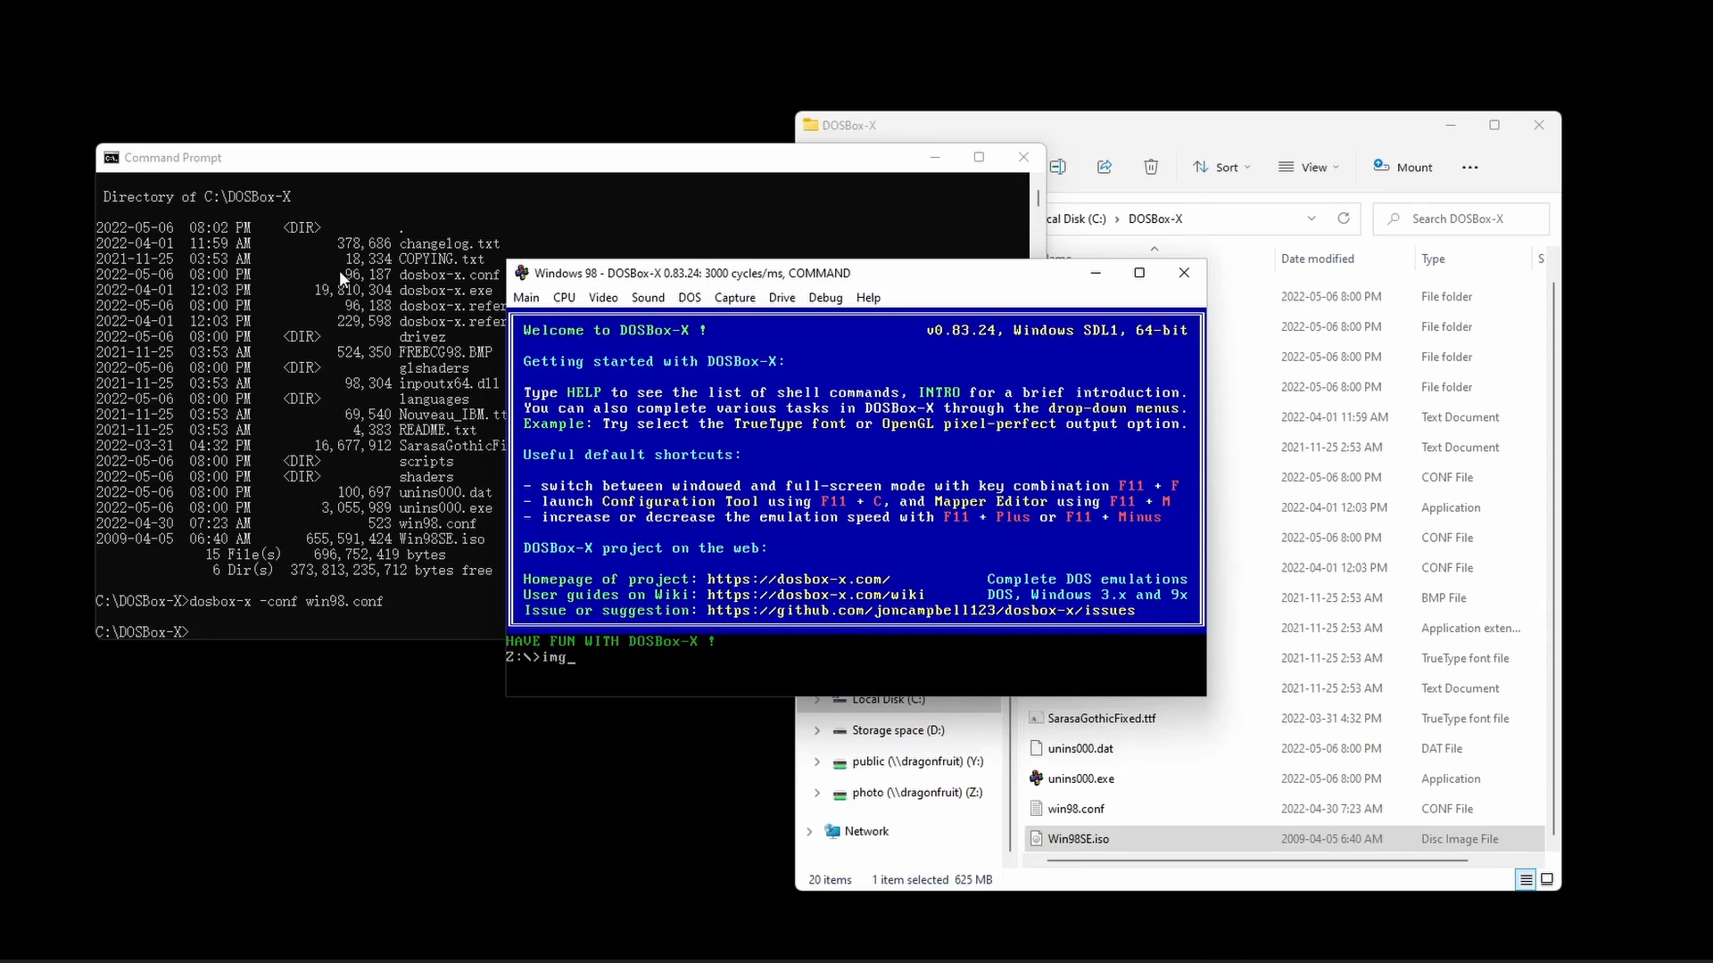
type("make")
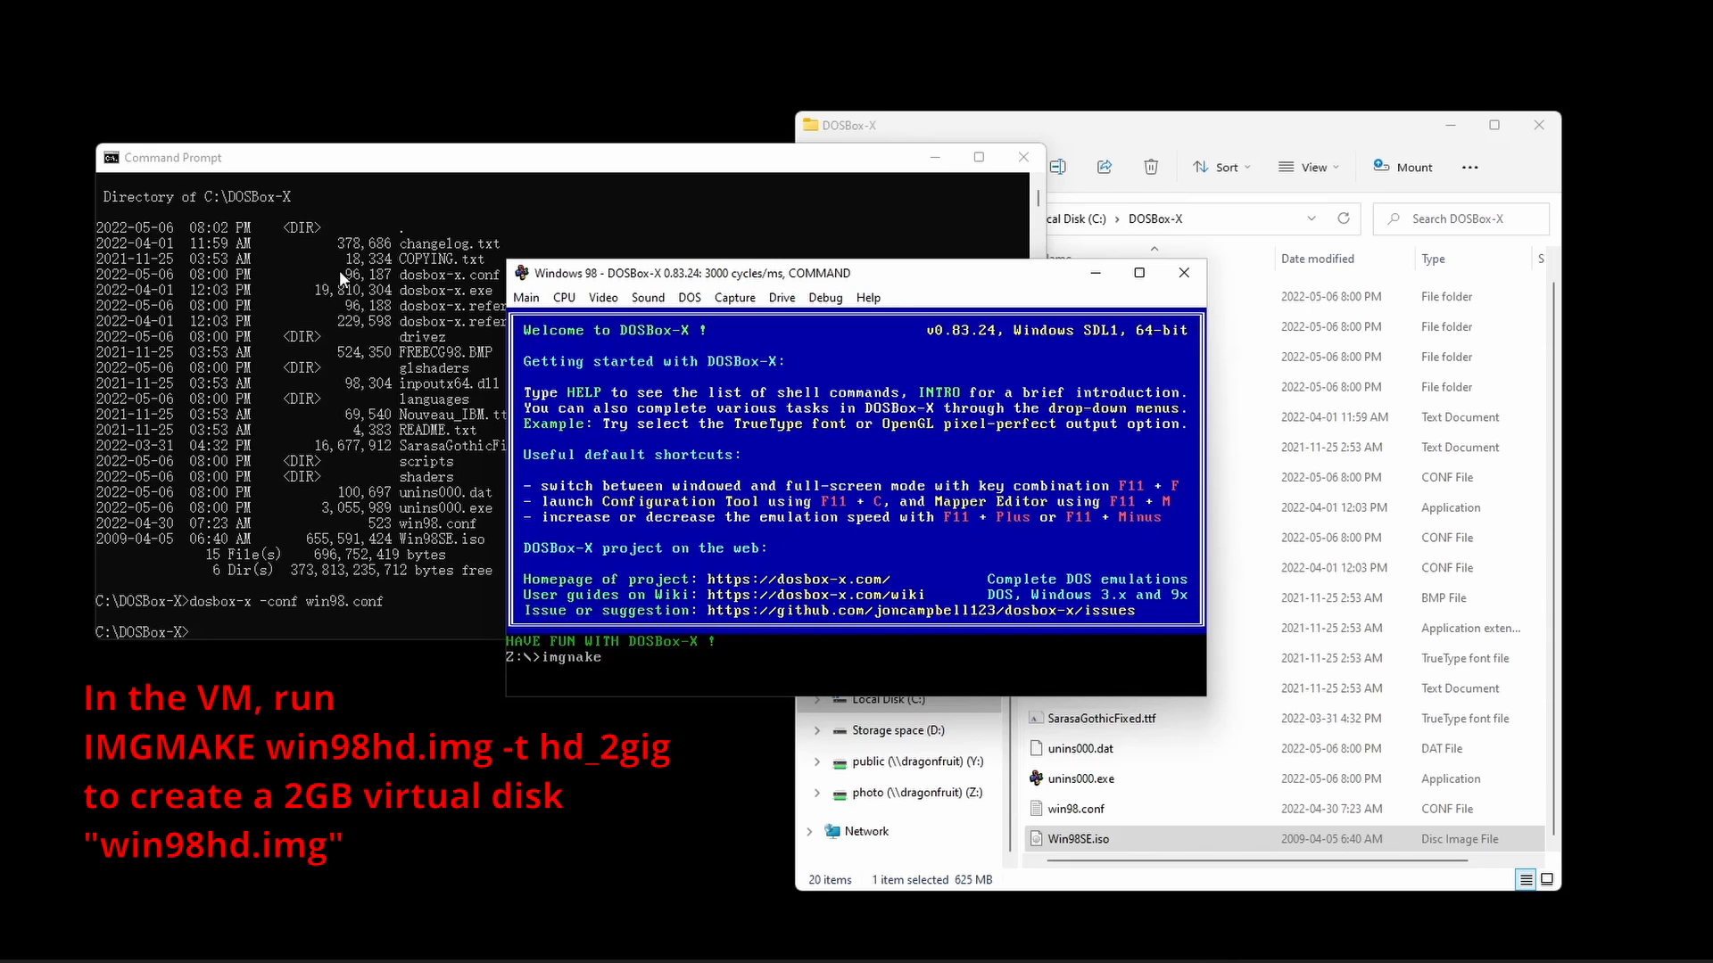
type(" win98hd.img -t hd_2gig")
key("Return")
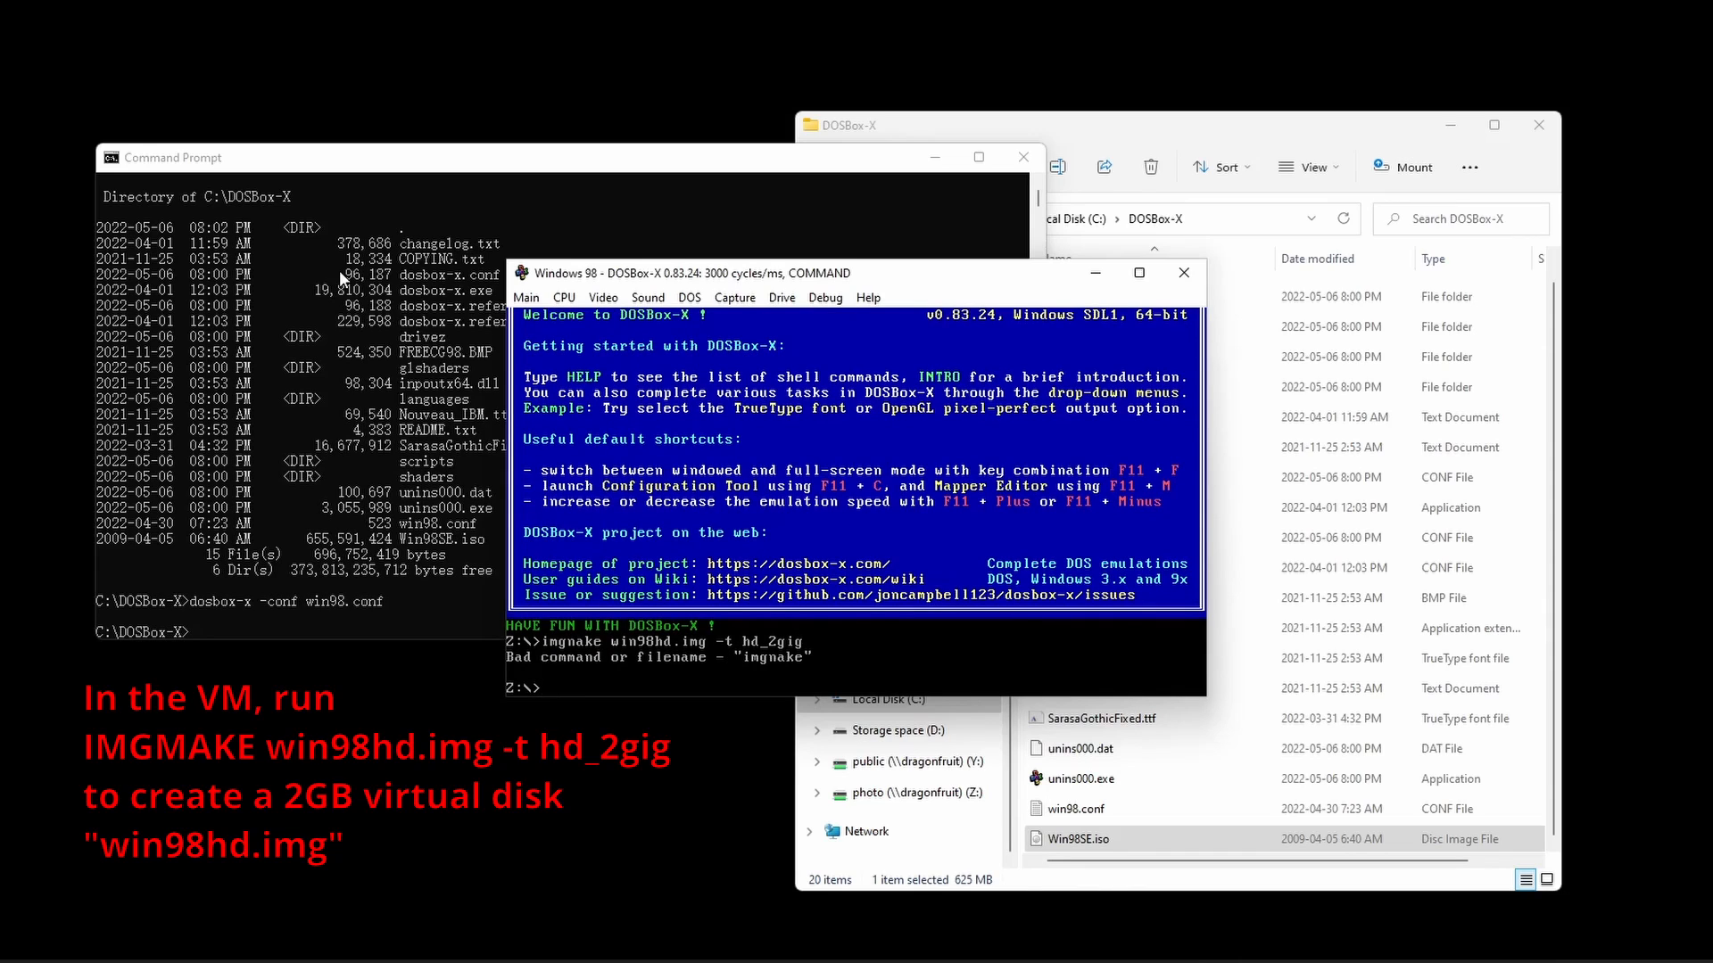
key("Up")
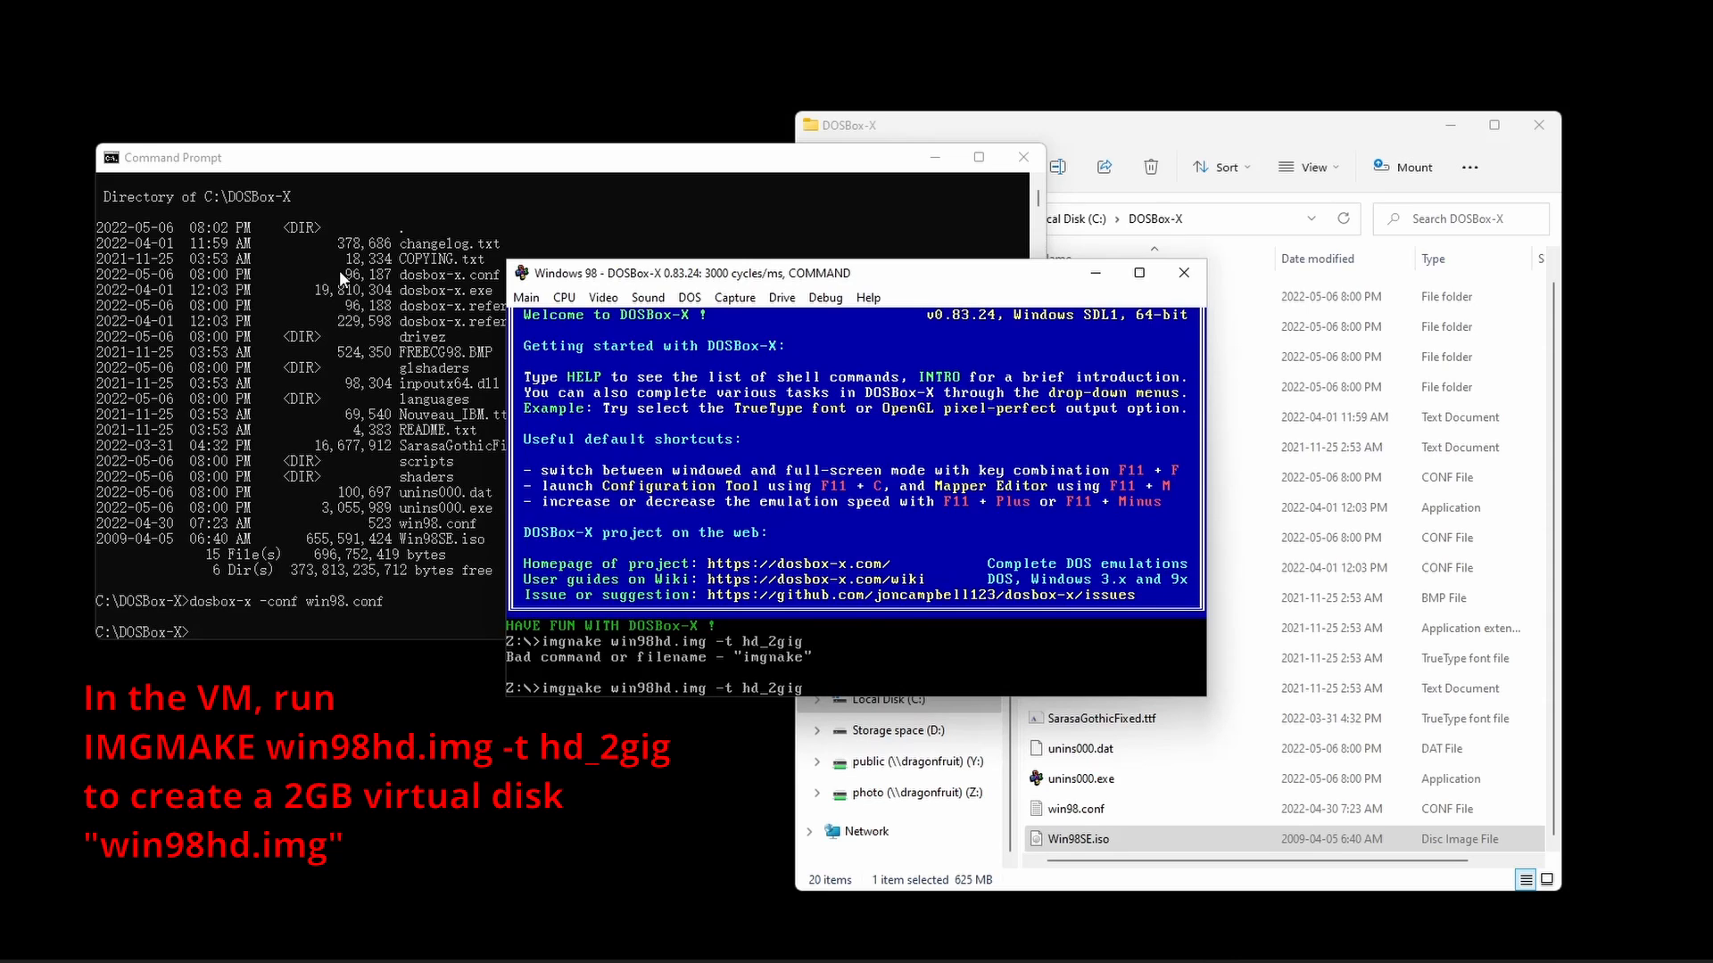
type("m")
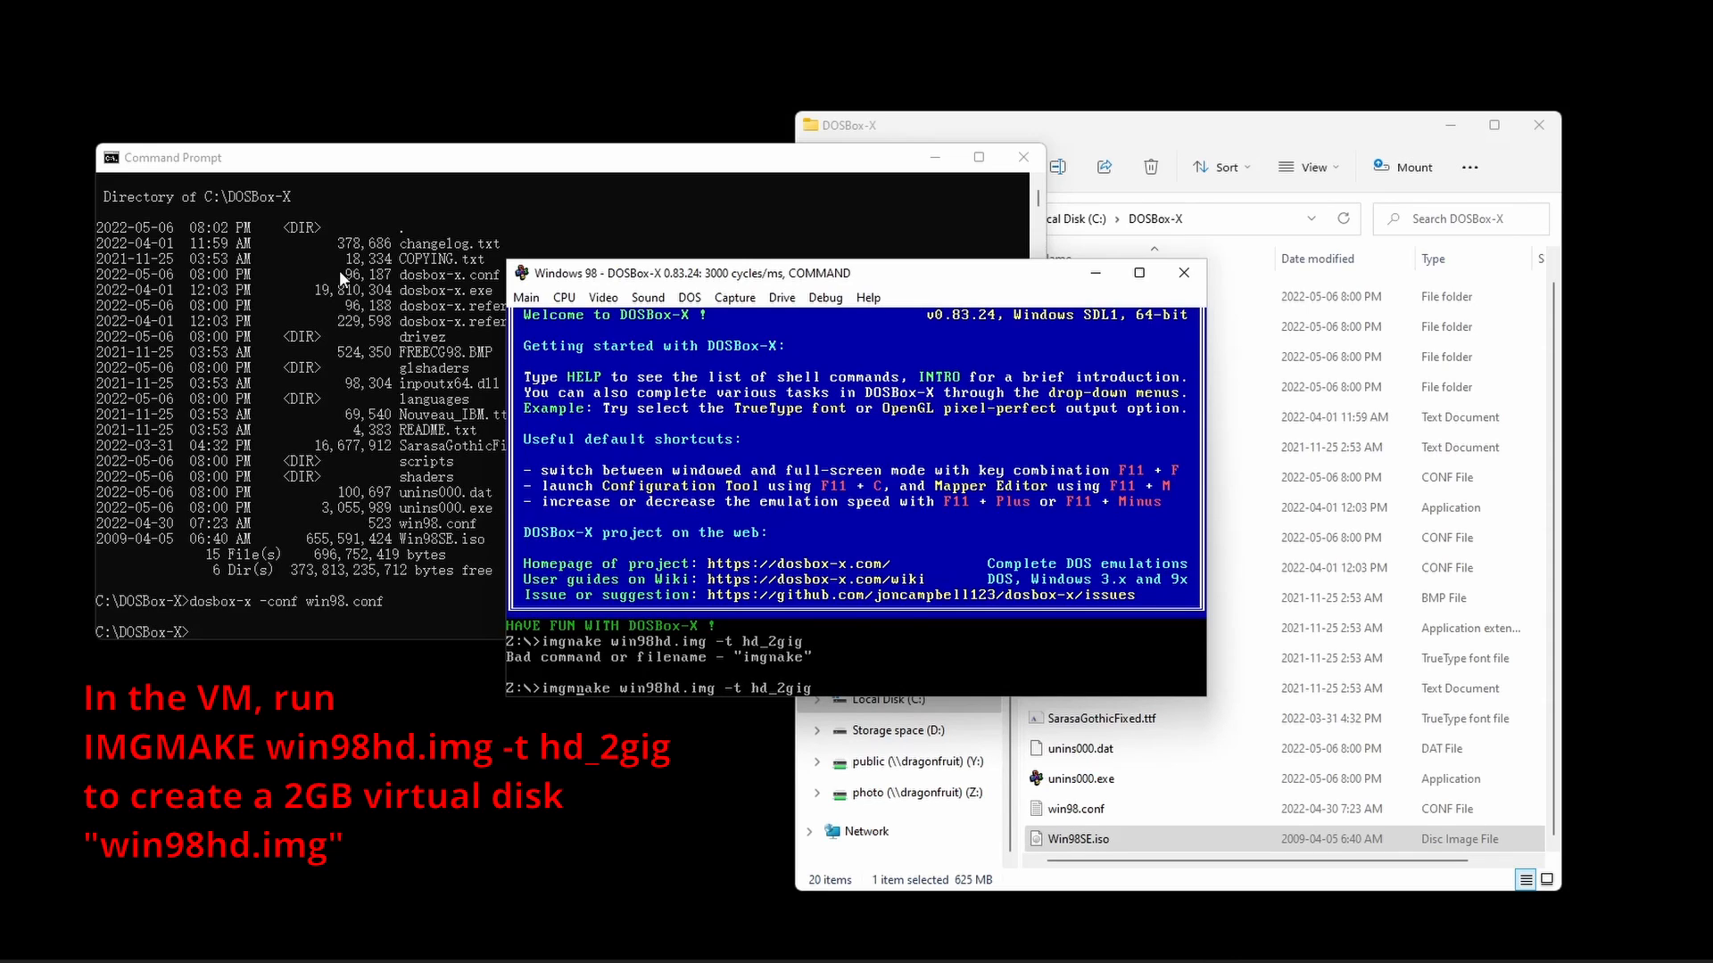
key("Delete")
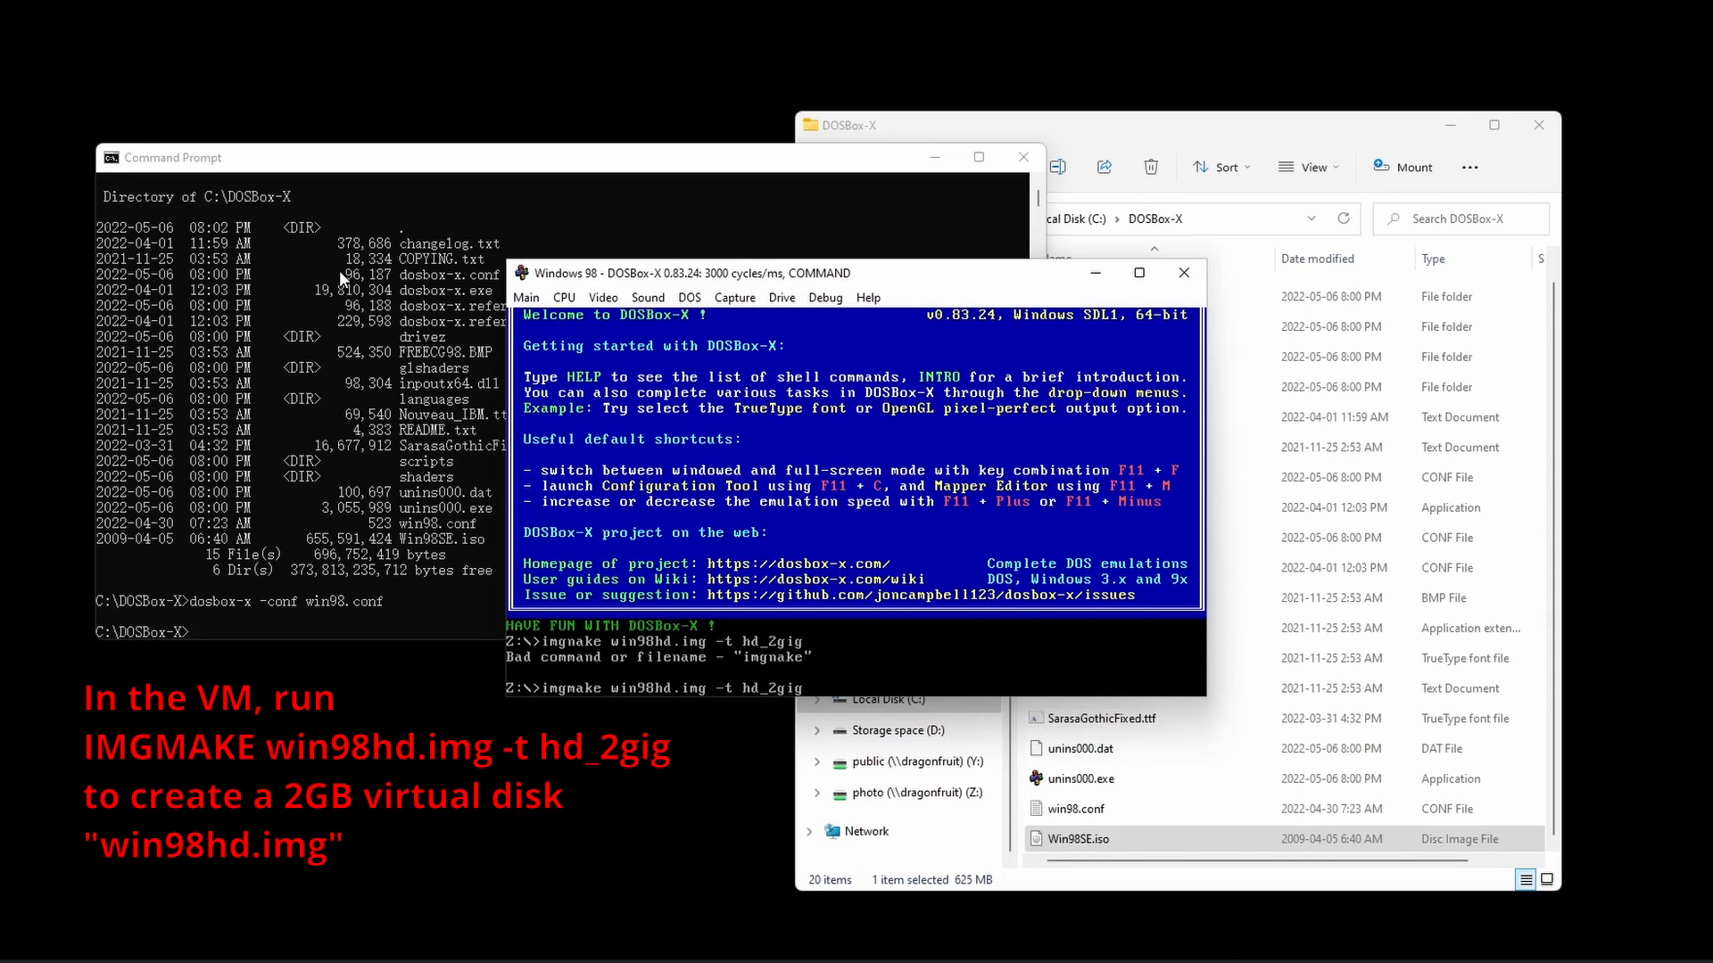
key("Return")
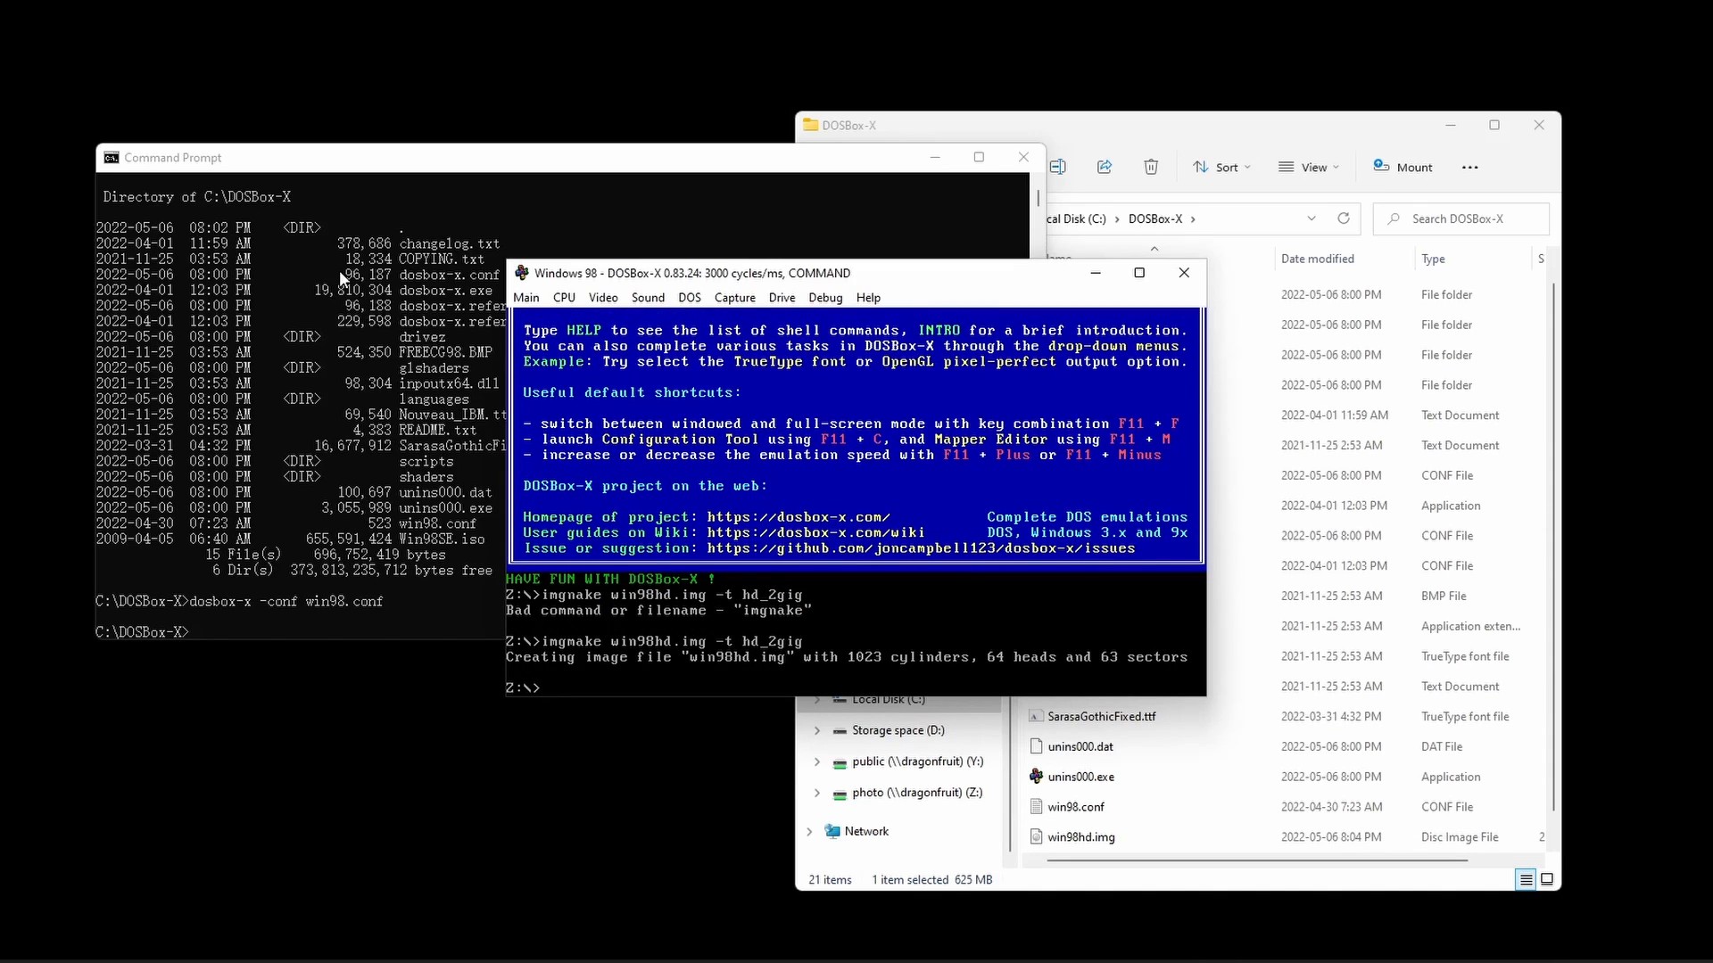
Mount the virtual hard disk as drive C with "imgmount c win98hd.img".
type("im")
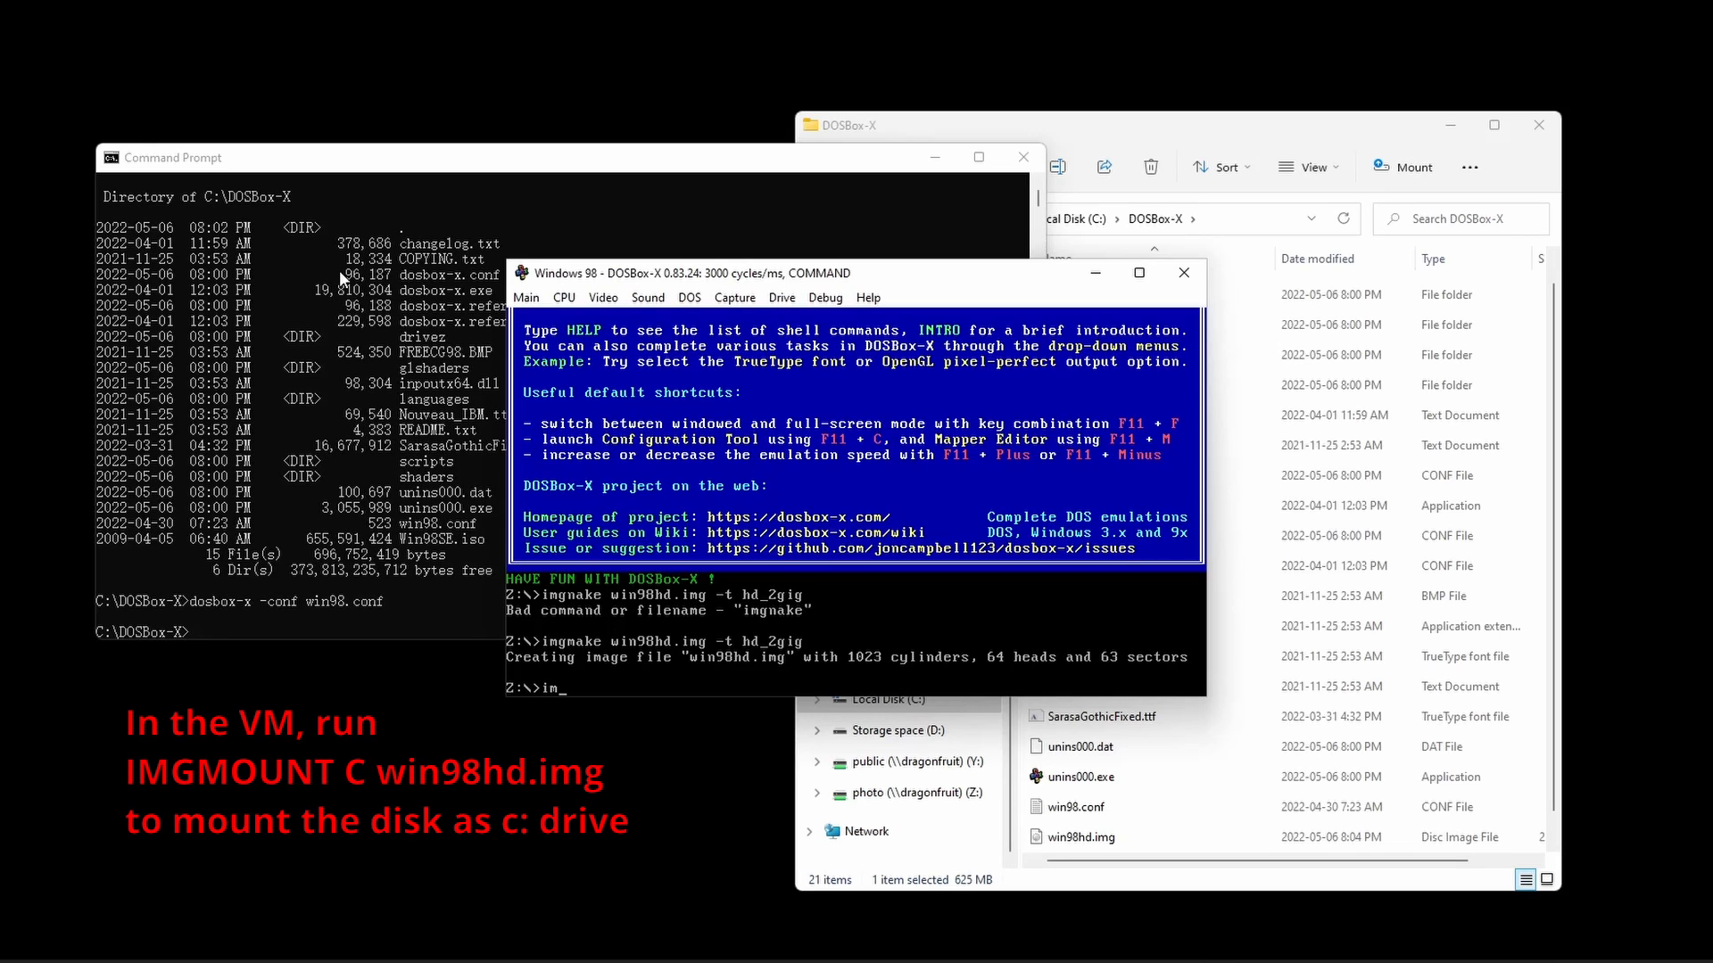
type("gmount c wind")
key("BackSpace")
type("98hd.img")
key("Return")
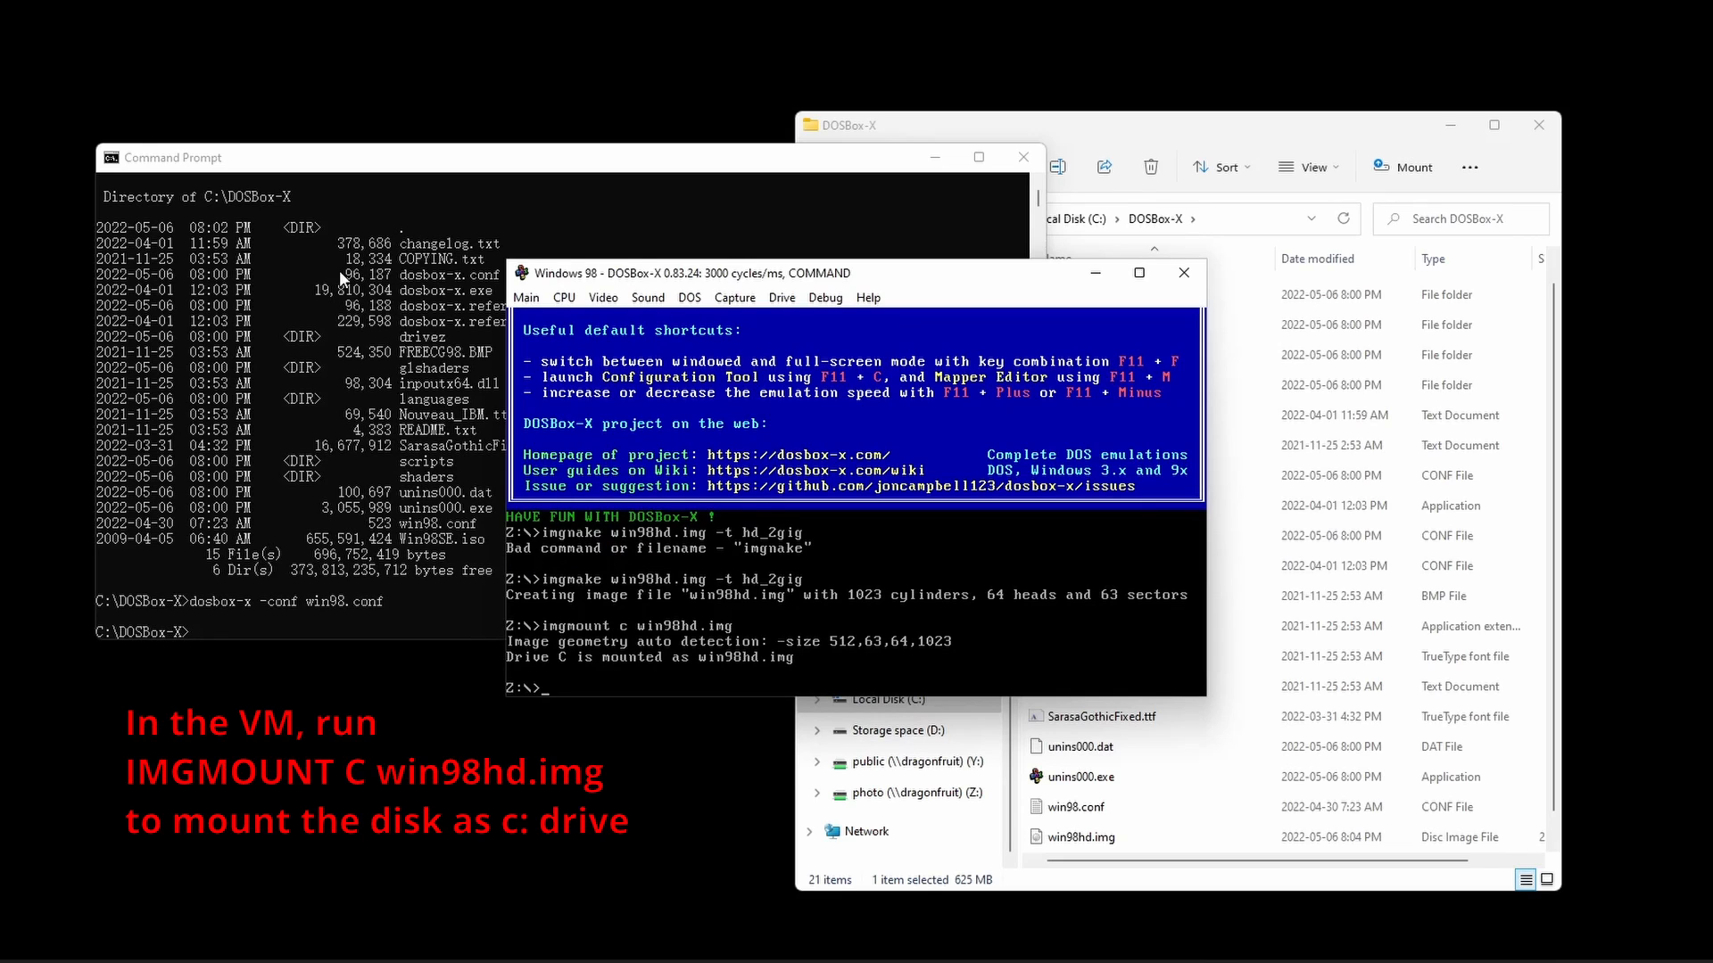
Mount the Windows 98 installation CD image as drive D with "imgmount d win98se.iso".
type("imgmoun")
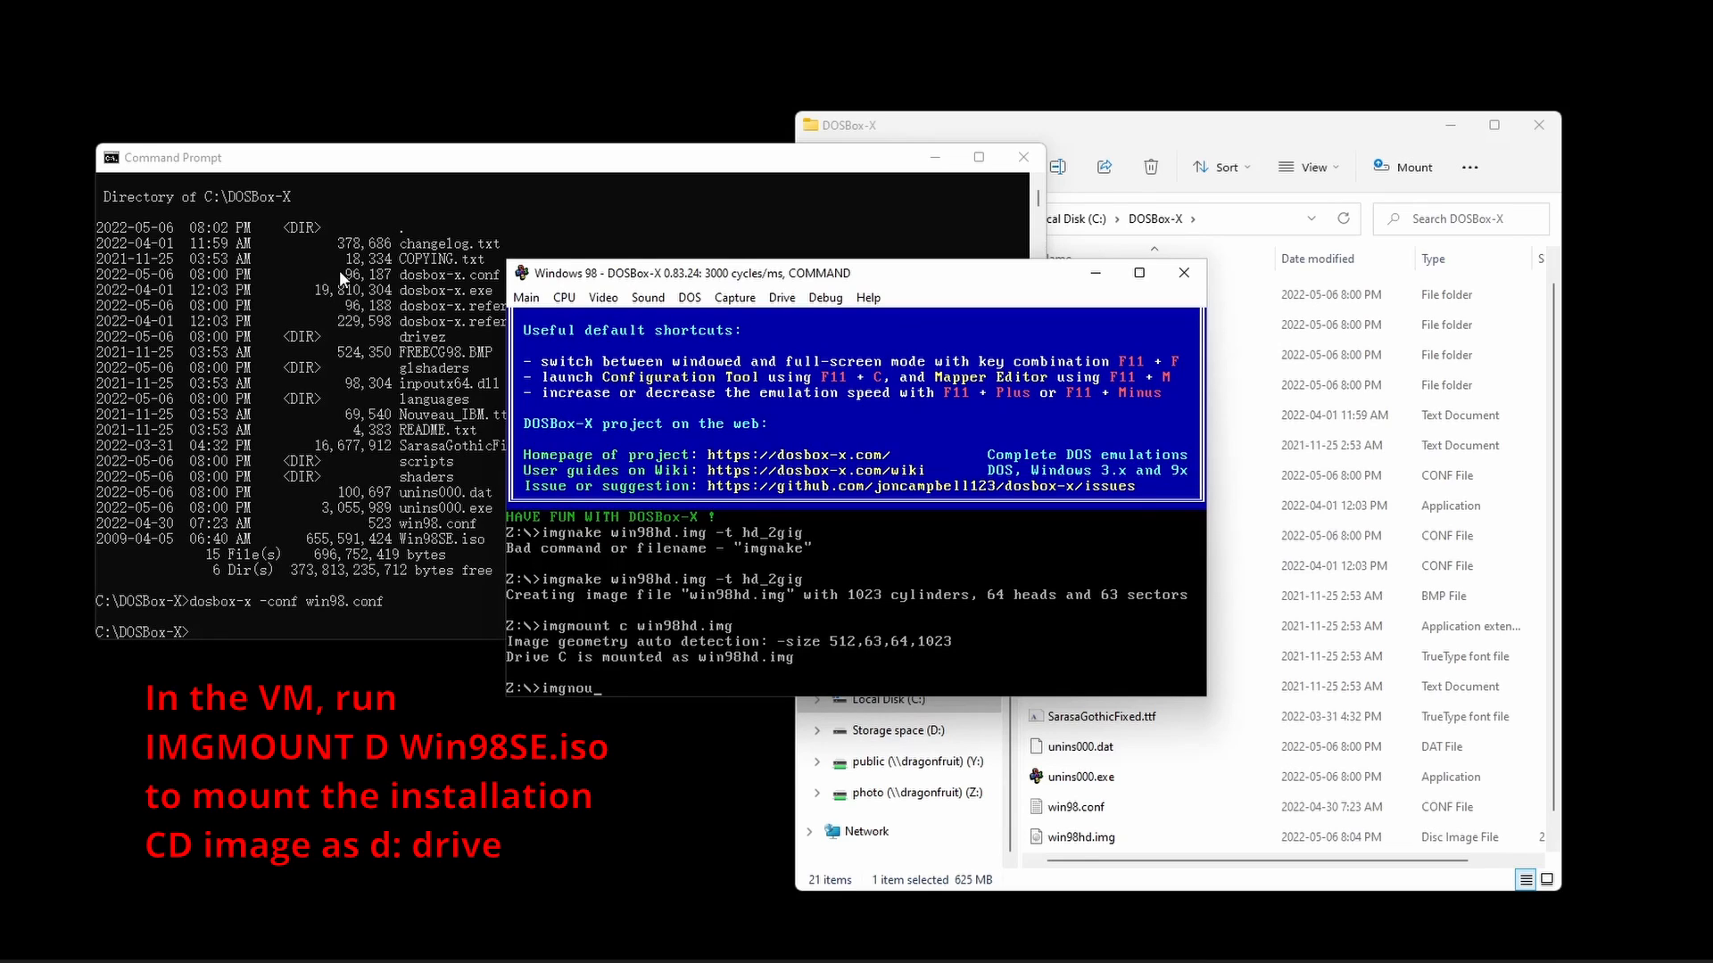
key("BackSpace")
key("BackSpace")
key("BackSpace")
type("mount d win98se.iso")
key("Return")
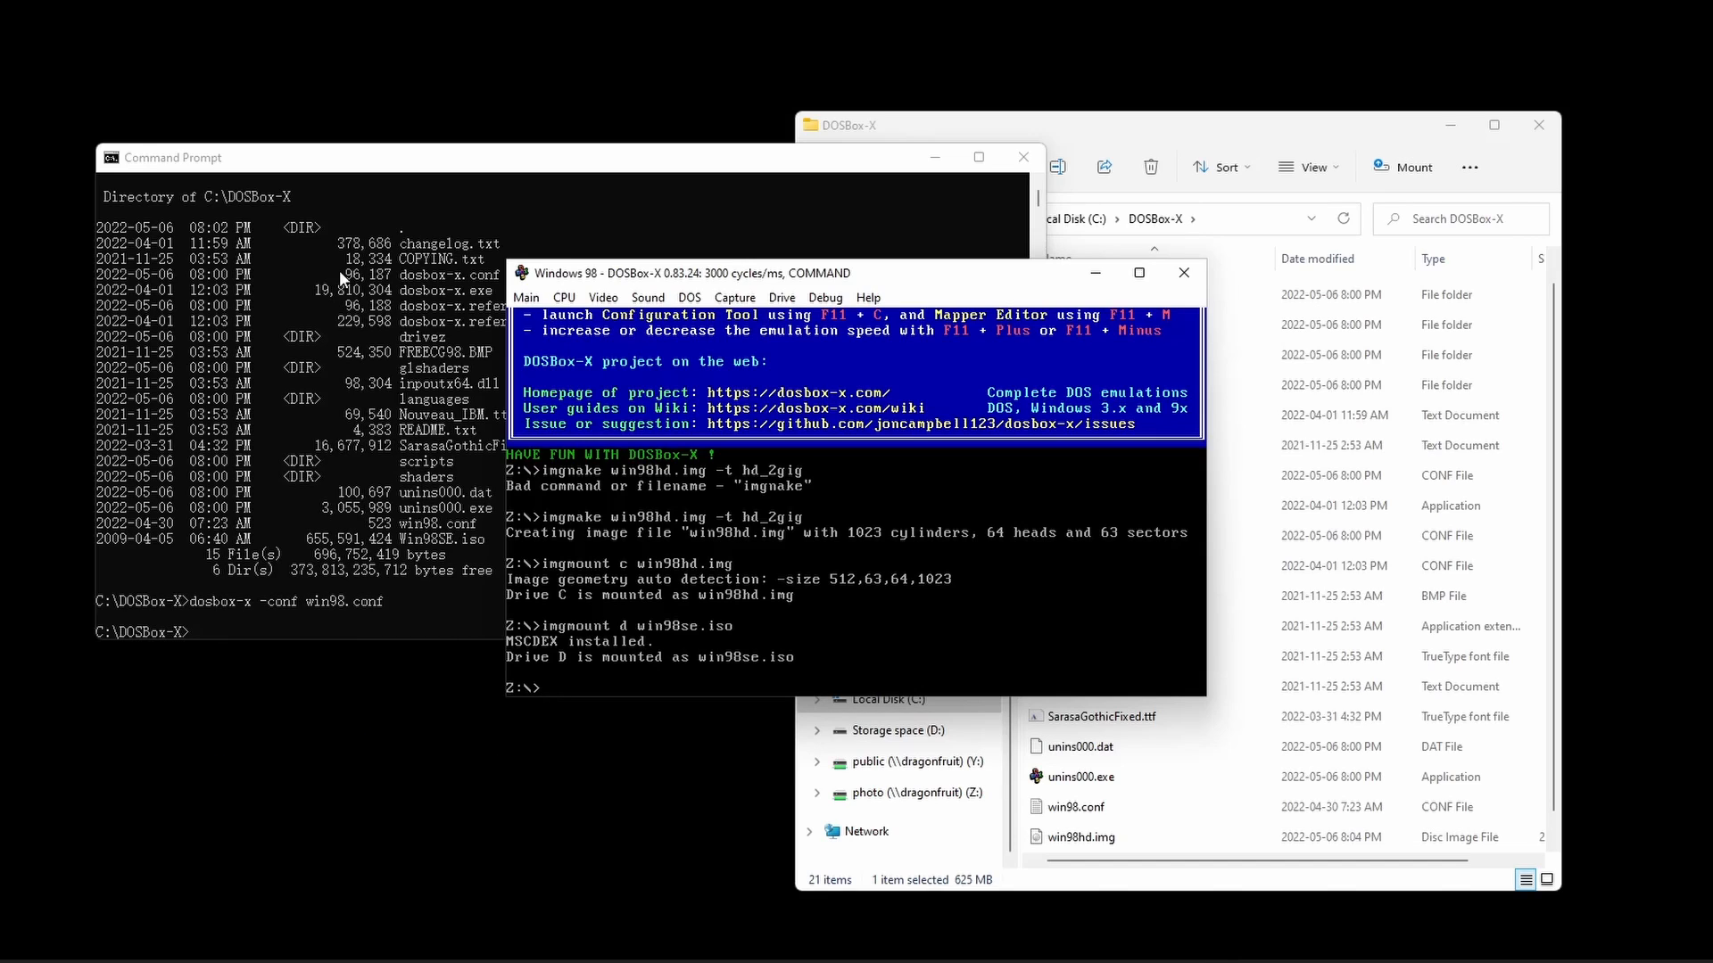
Mount the CD's boot floppy image as drive A with "imgmount a -bootcd d".
type("im")
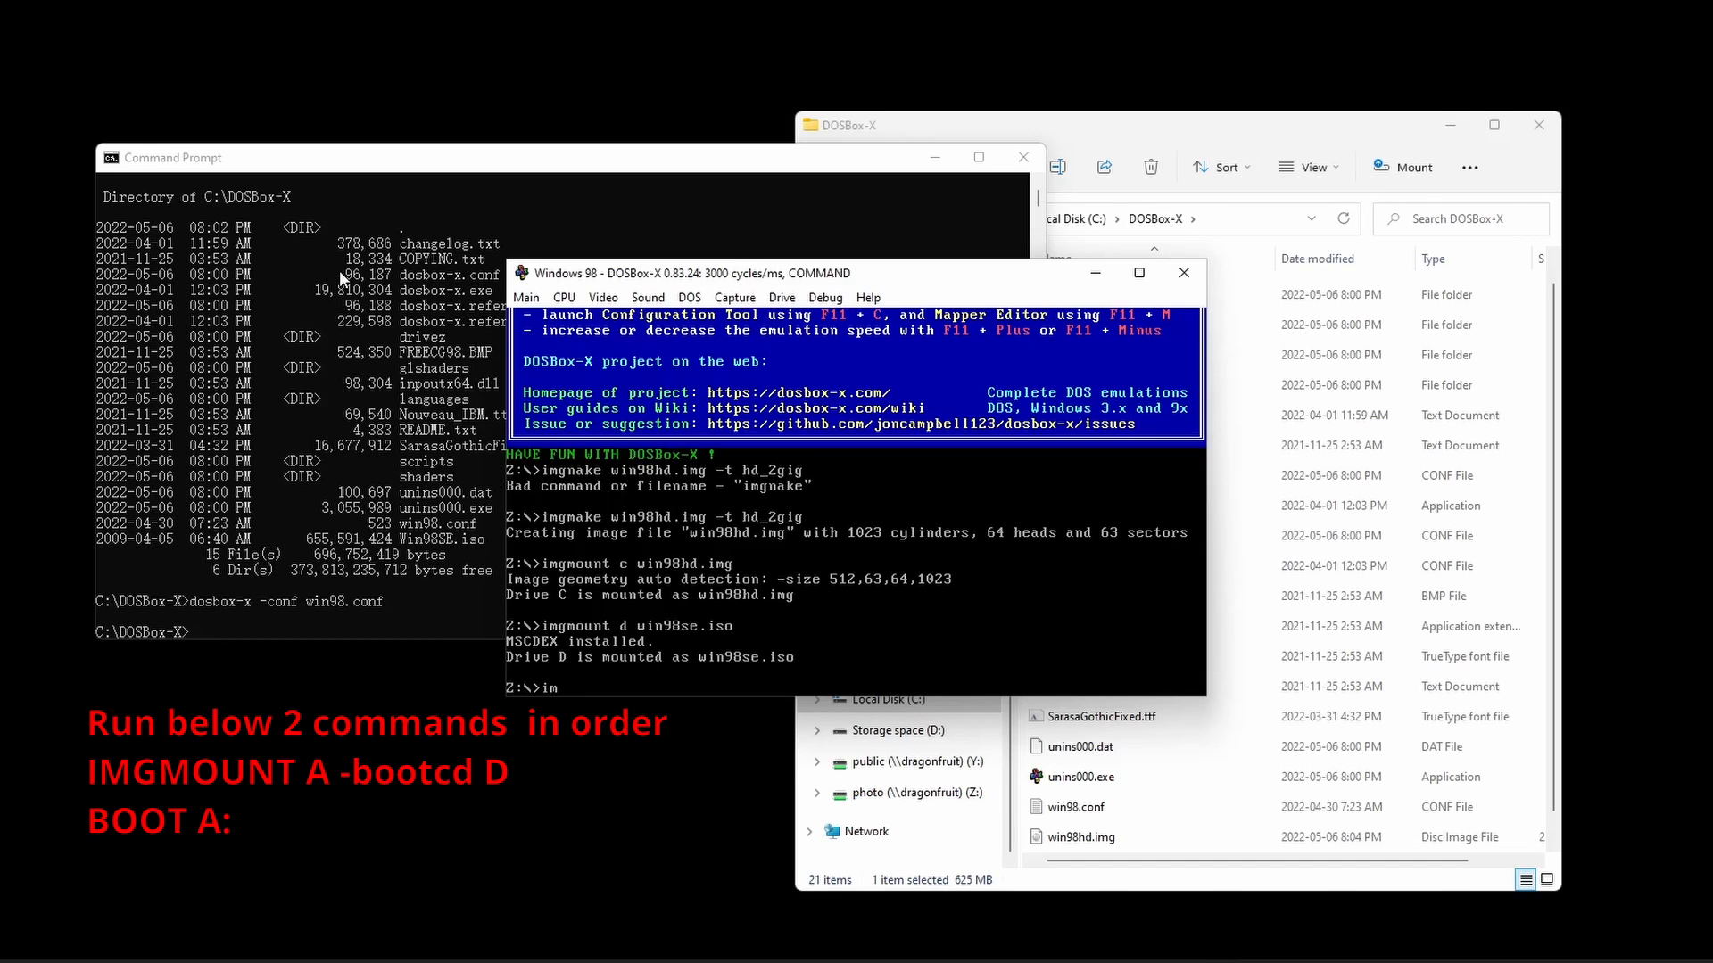
type("gmount a -bootcd d")
key("Return")
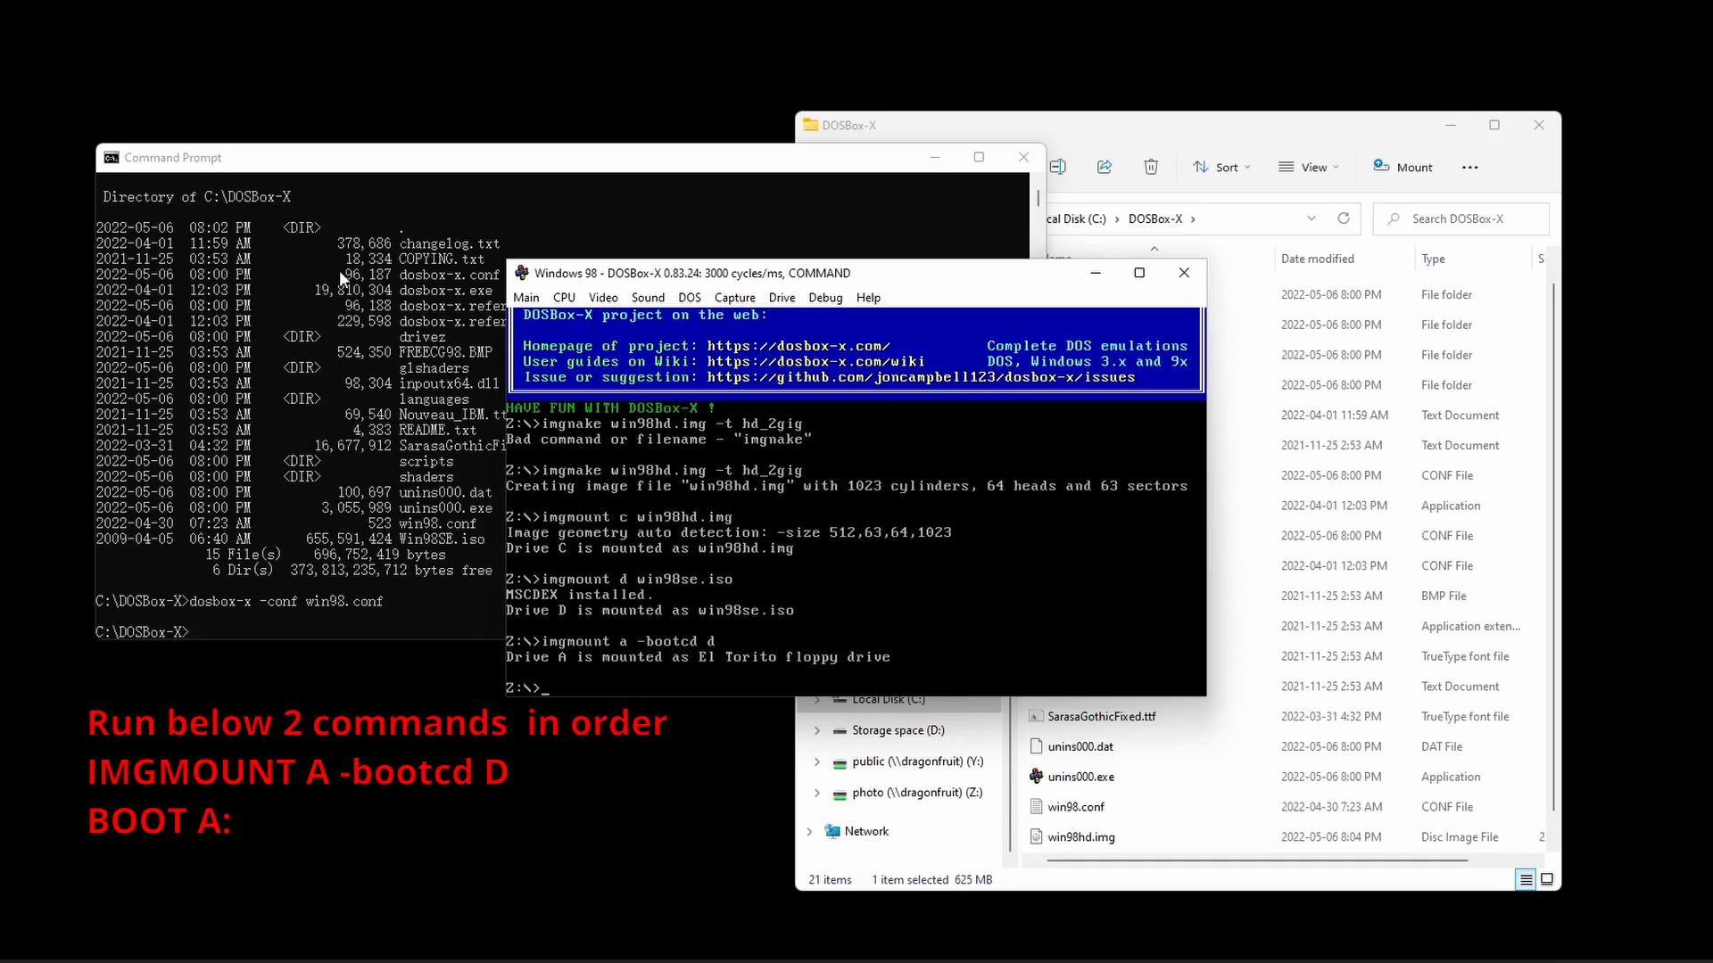
Boot the virtual machine from drive A and choose Boot from CD-ROM in the startup menu.
type("boot a")
key("Return")
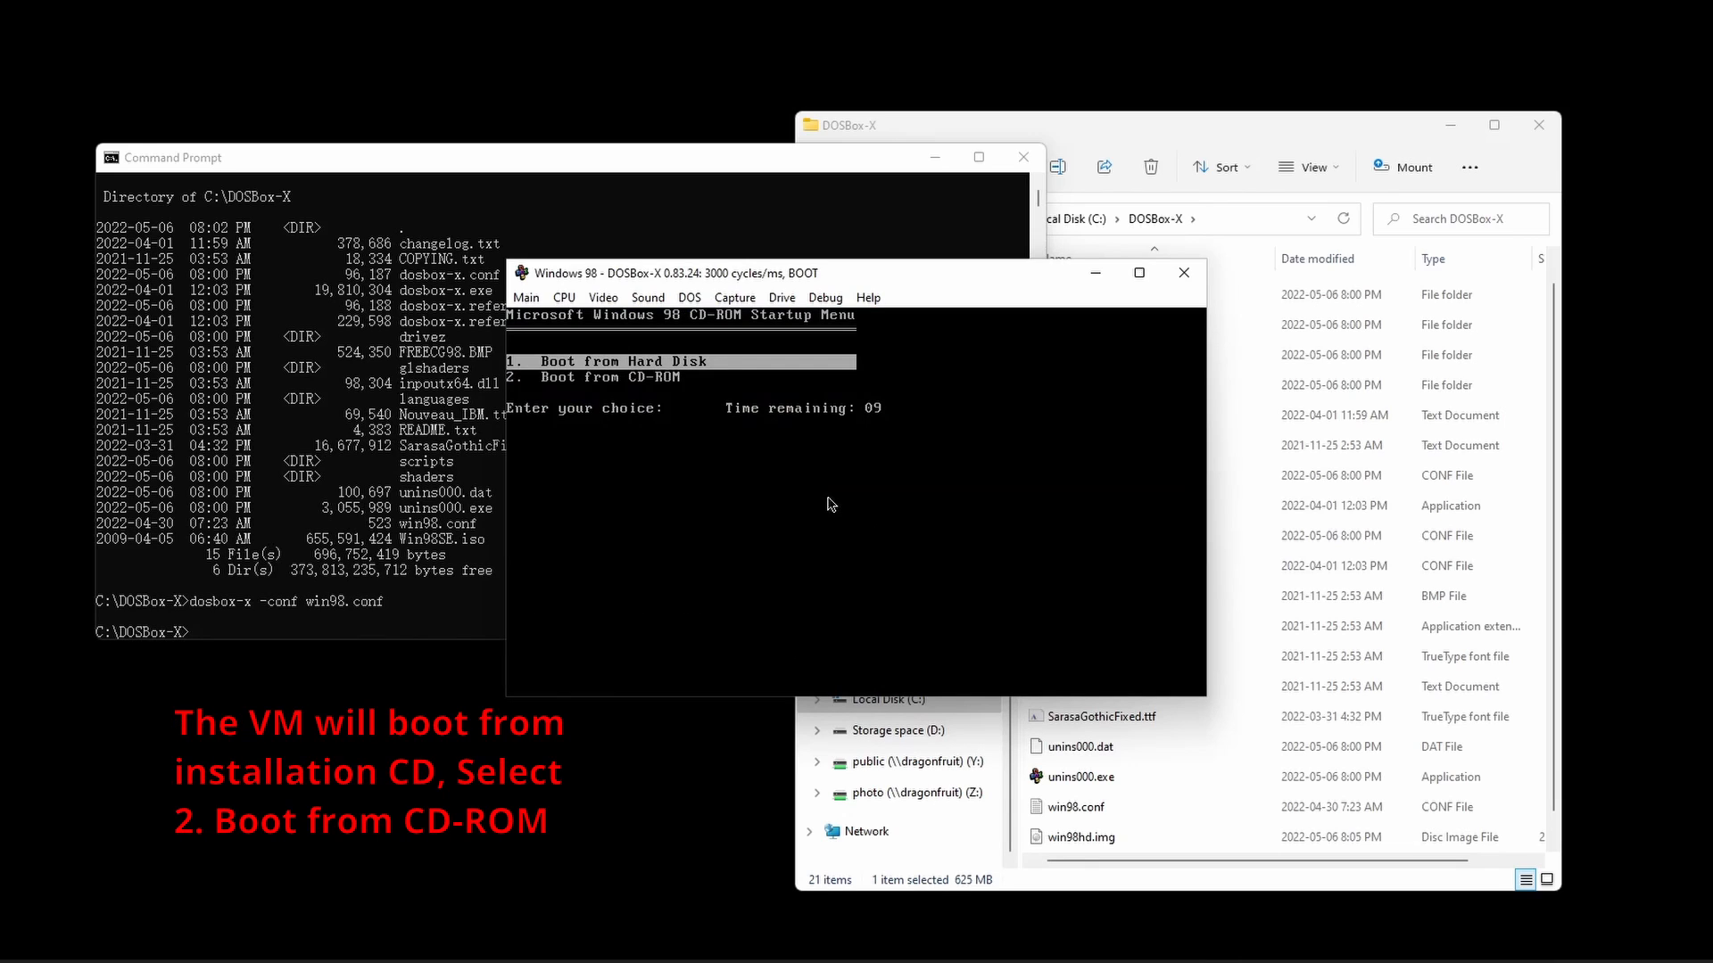
key("Down")
key("Return")
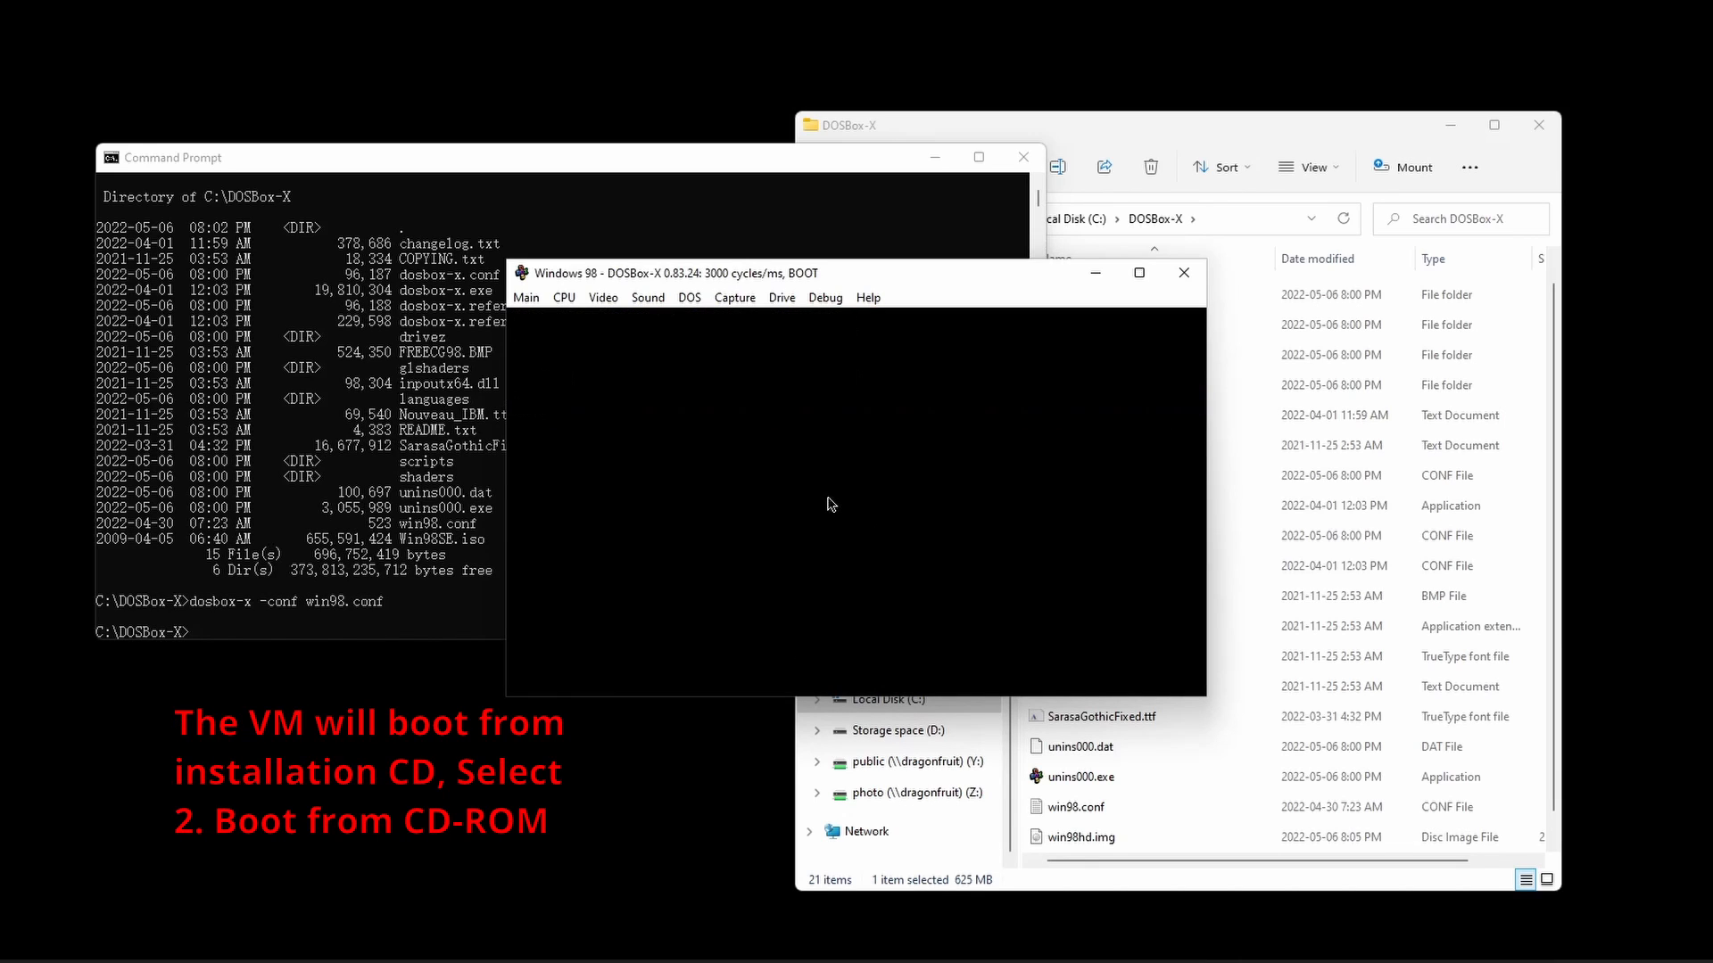
Start Windows 98 Setup from the installation CD and continue with the routine system check.
key("Return")
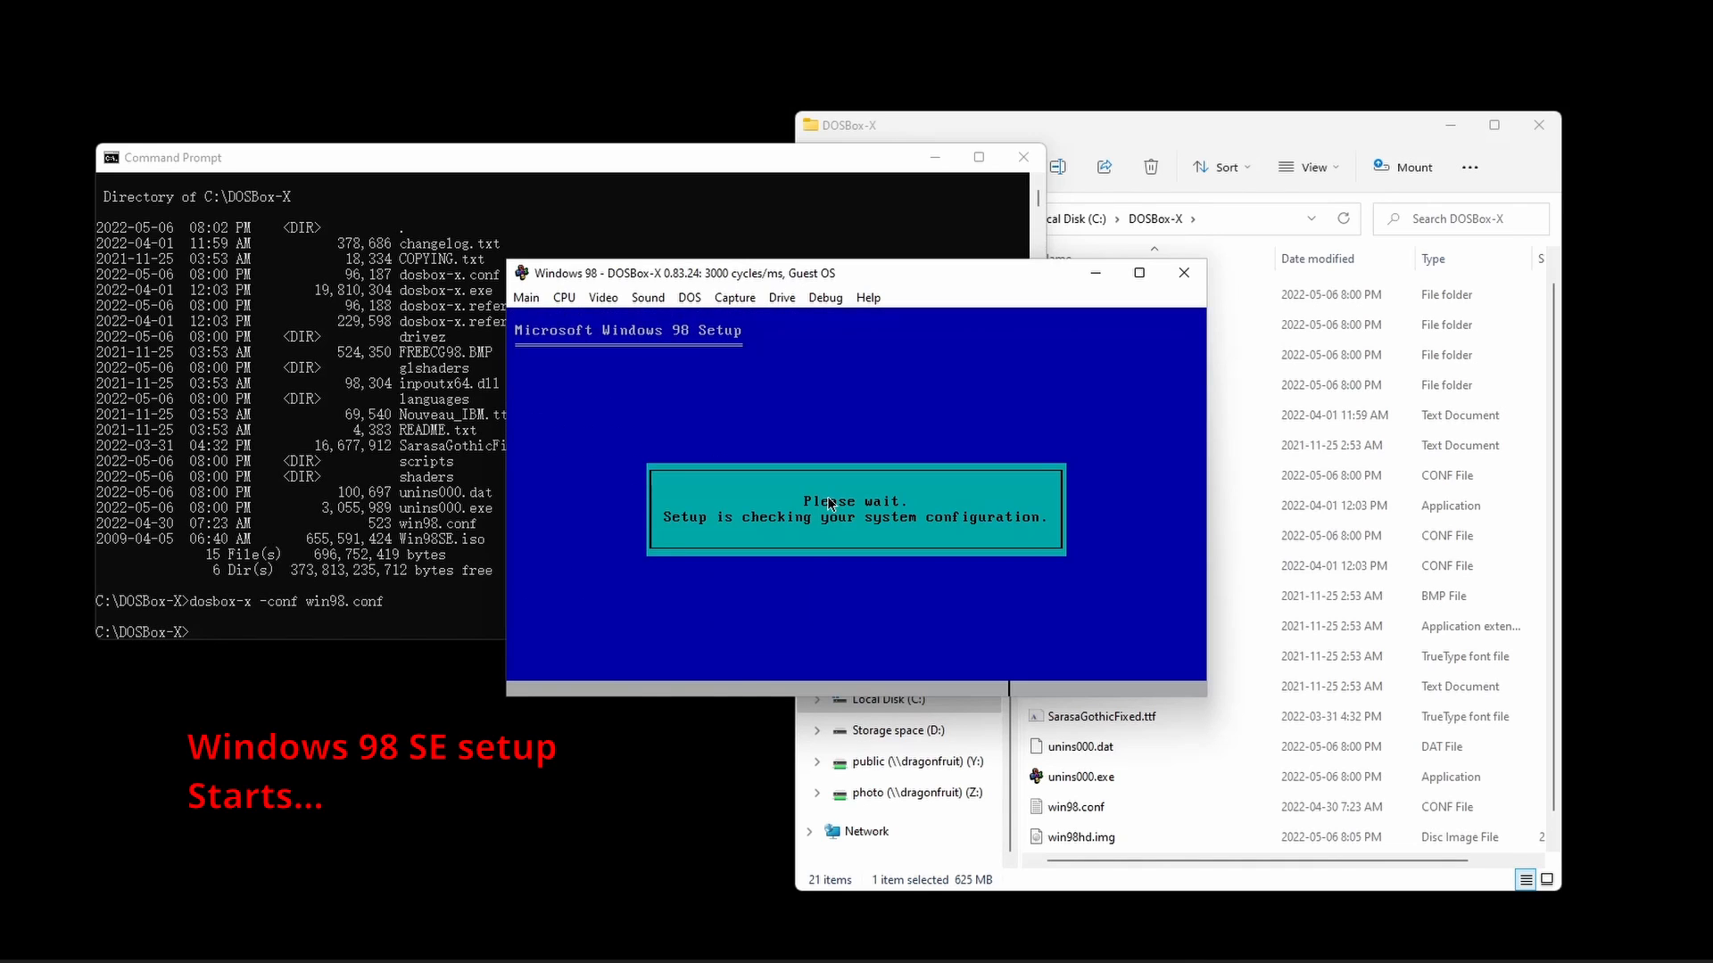
key("Return")
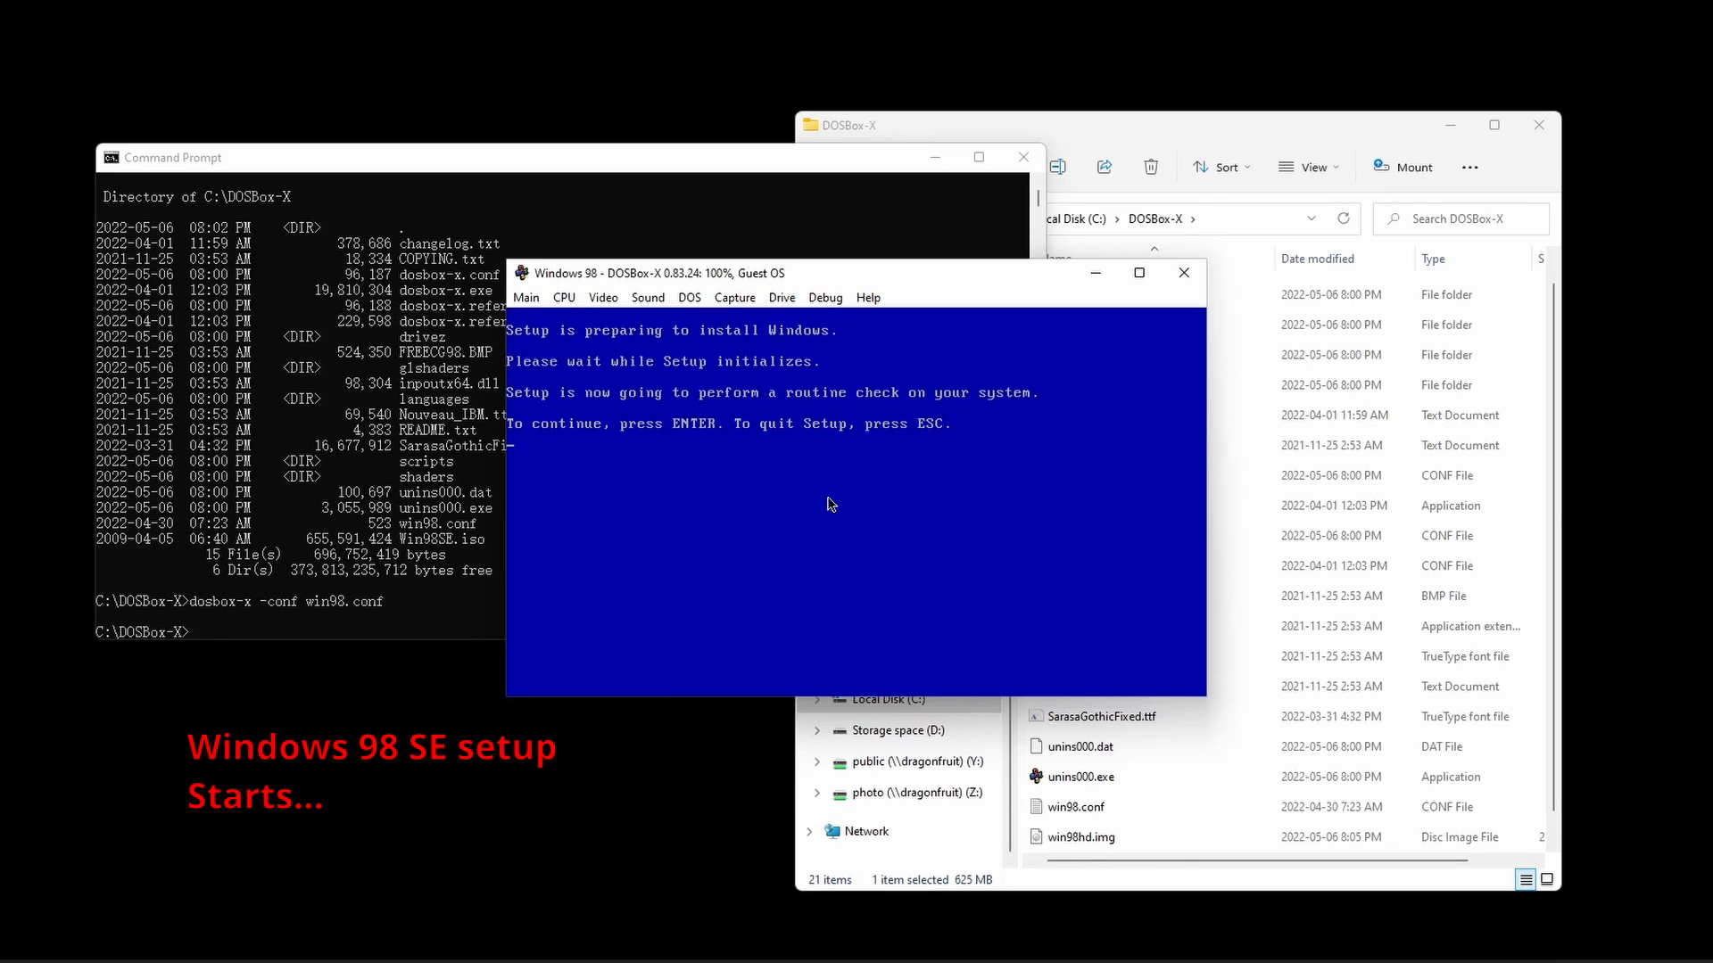
key("Return")
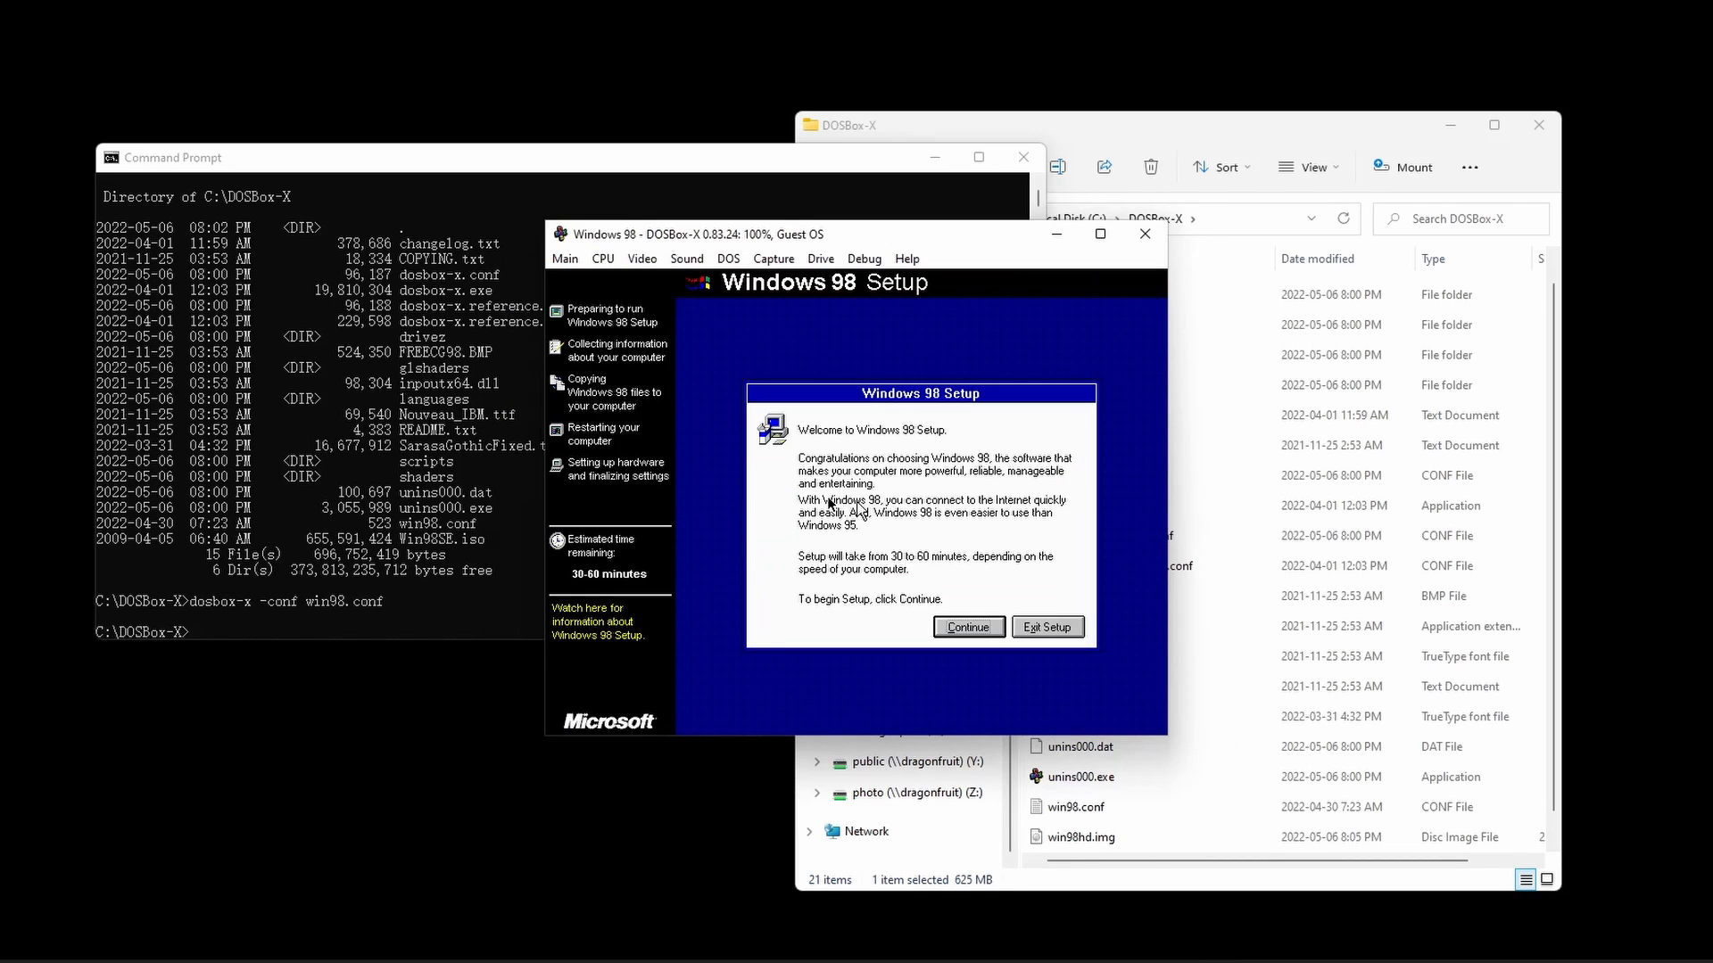
Begin Windows 98 Setup from the welcome message and advance through the Setup Wizard pages with the default choices.
left_click(1018, 678)
left_click(982, 628)
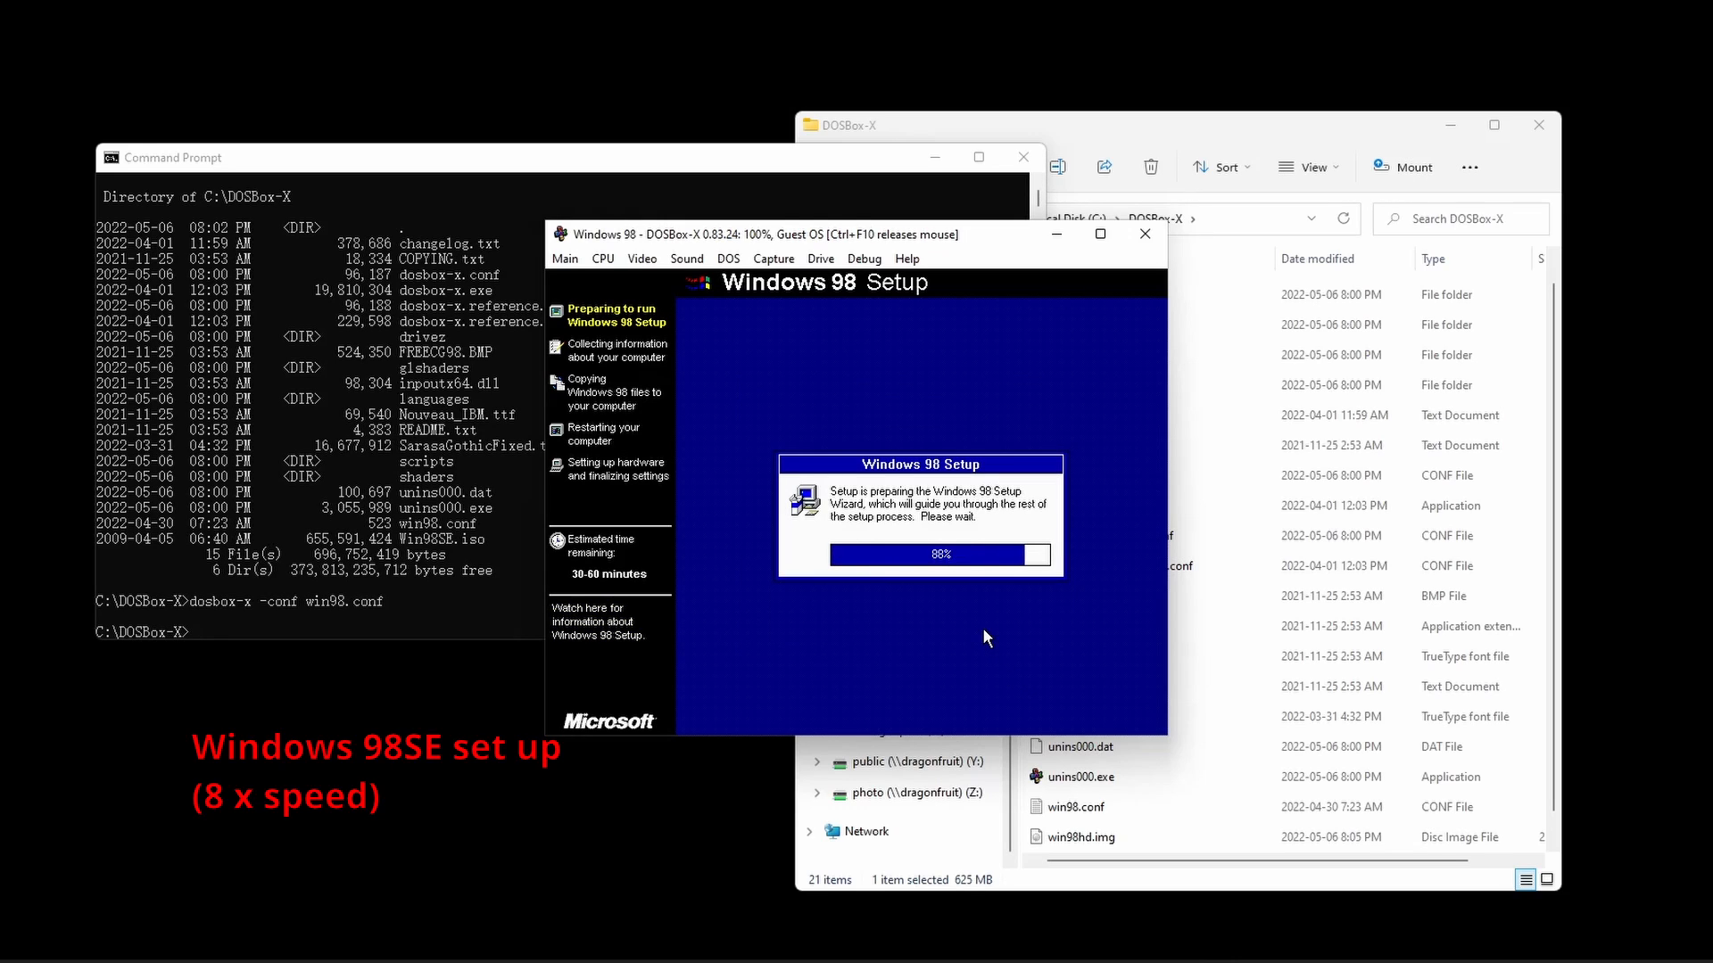
left_click(1014, 666)
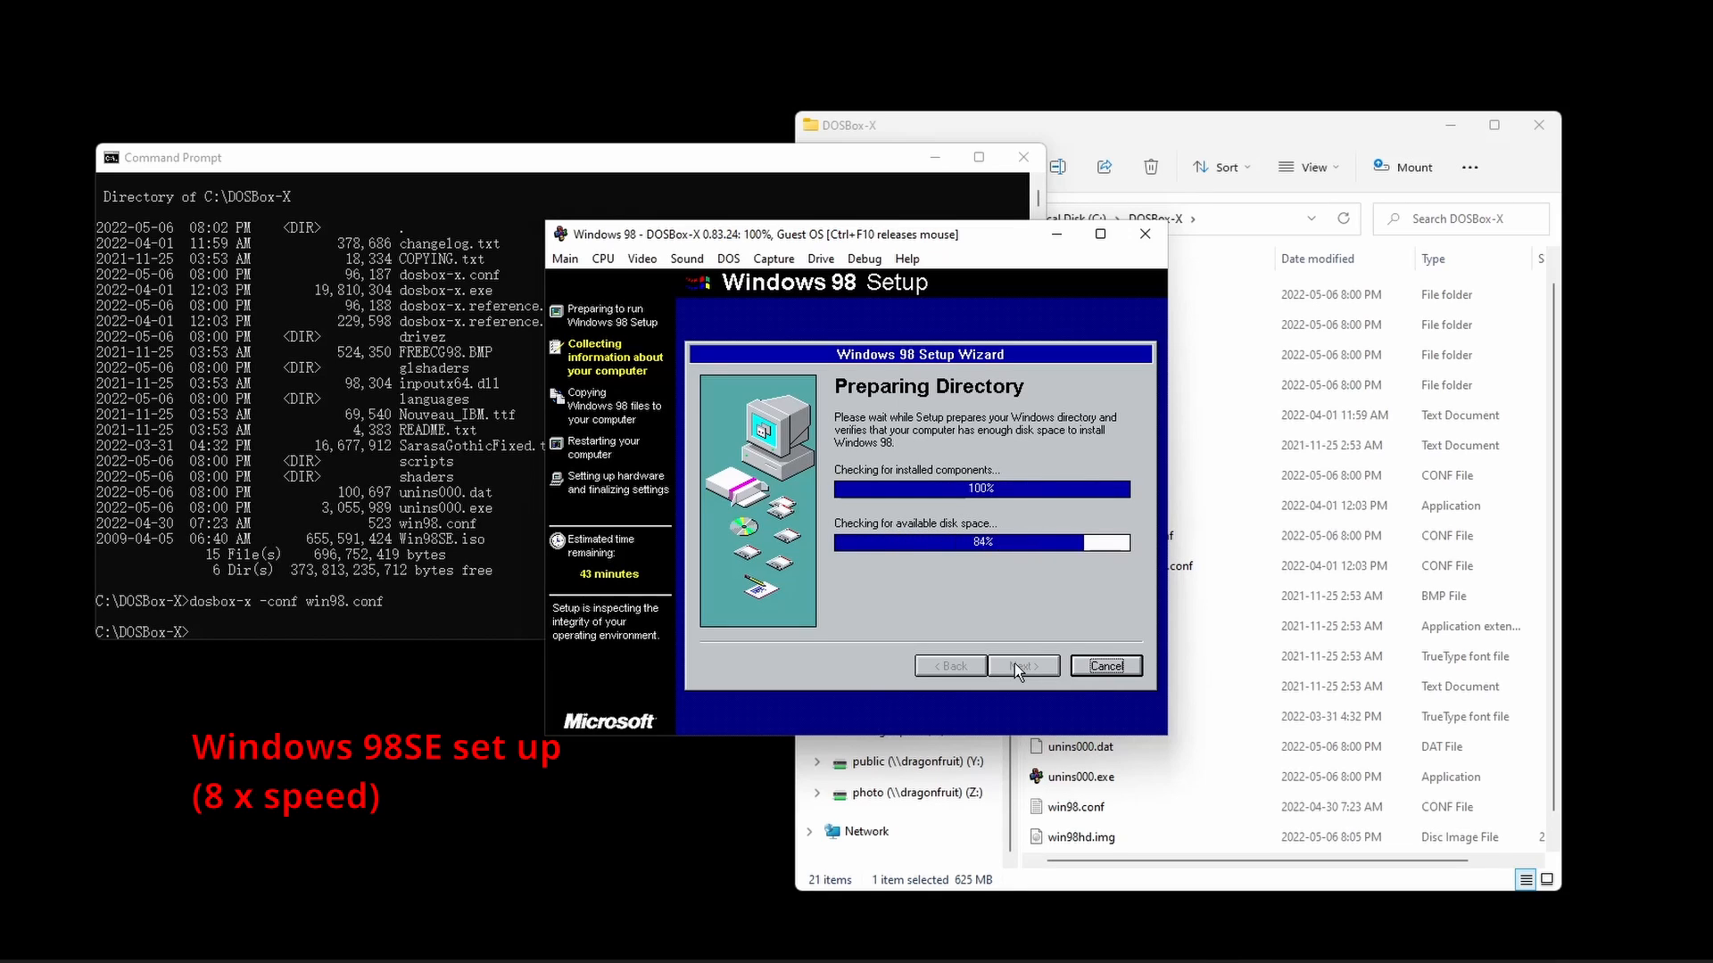
left_click(1014, 666)
left_click(1014, 665)
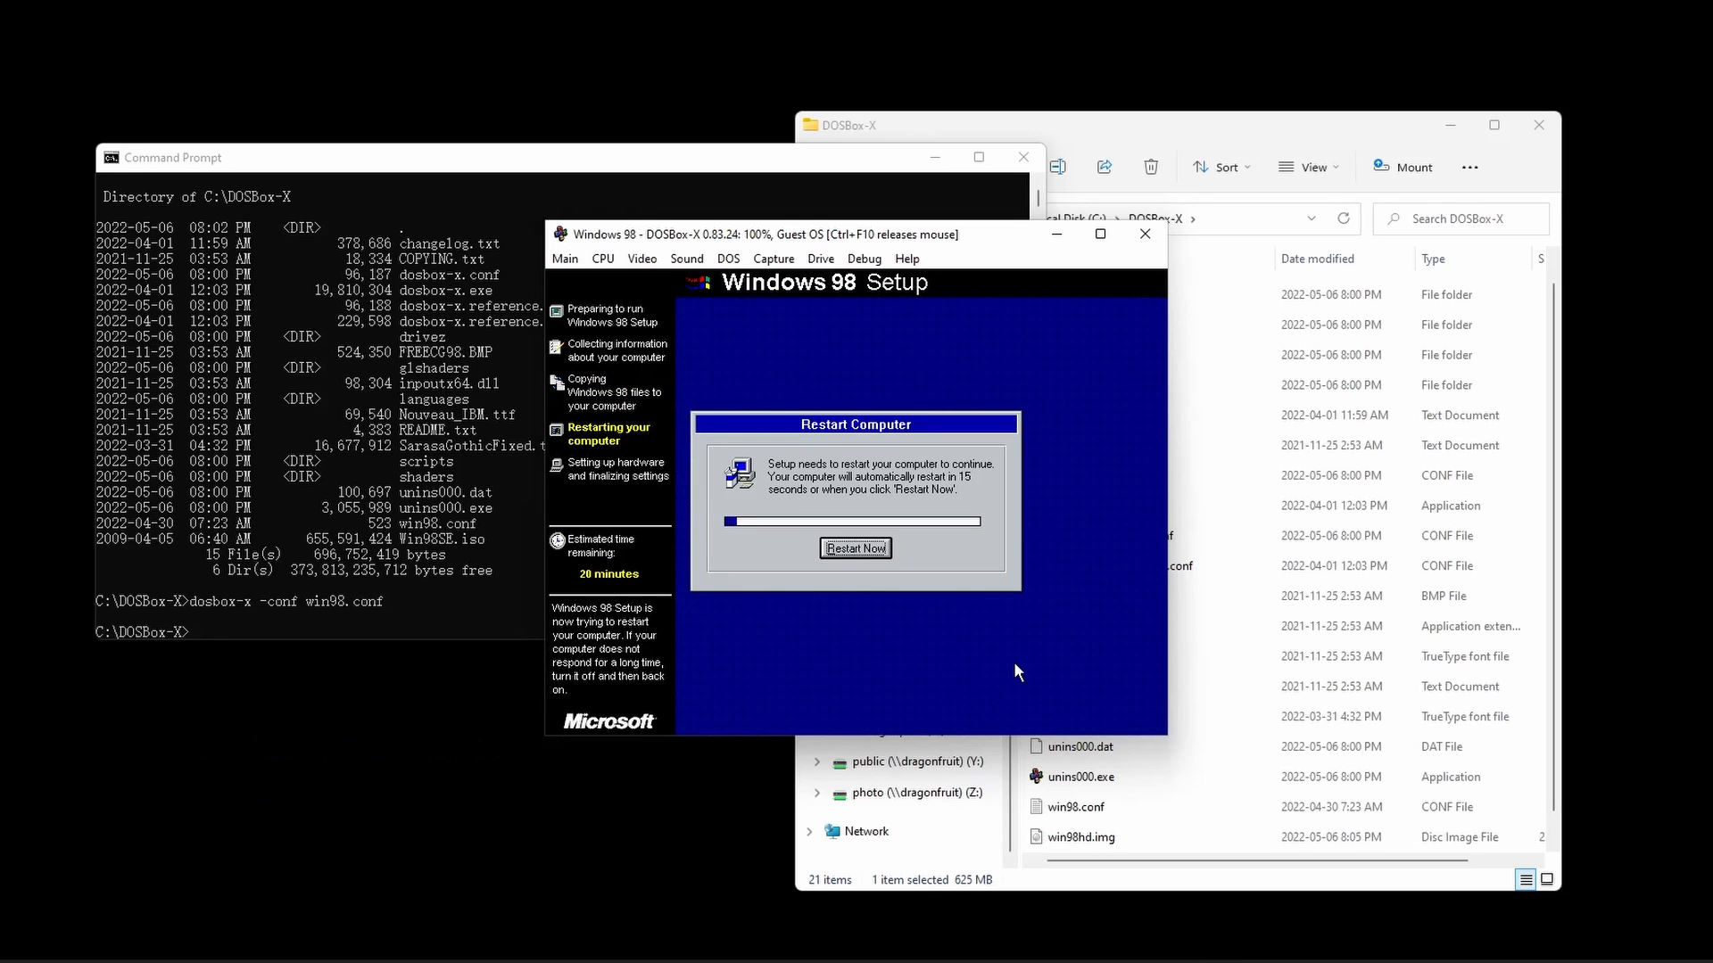
Restart the computer at Setup's restart request and close the virtual machine at the Z:\> prompt.
left_click(855, 548)
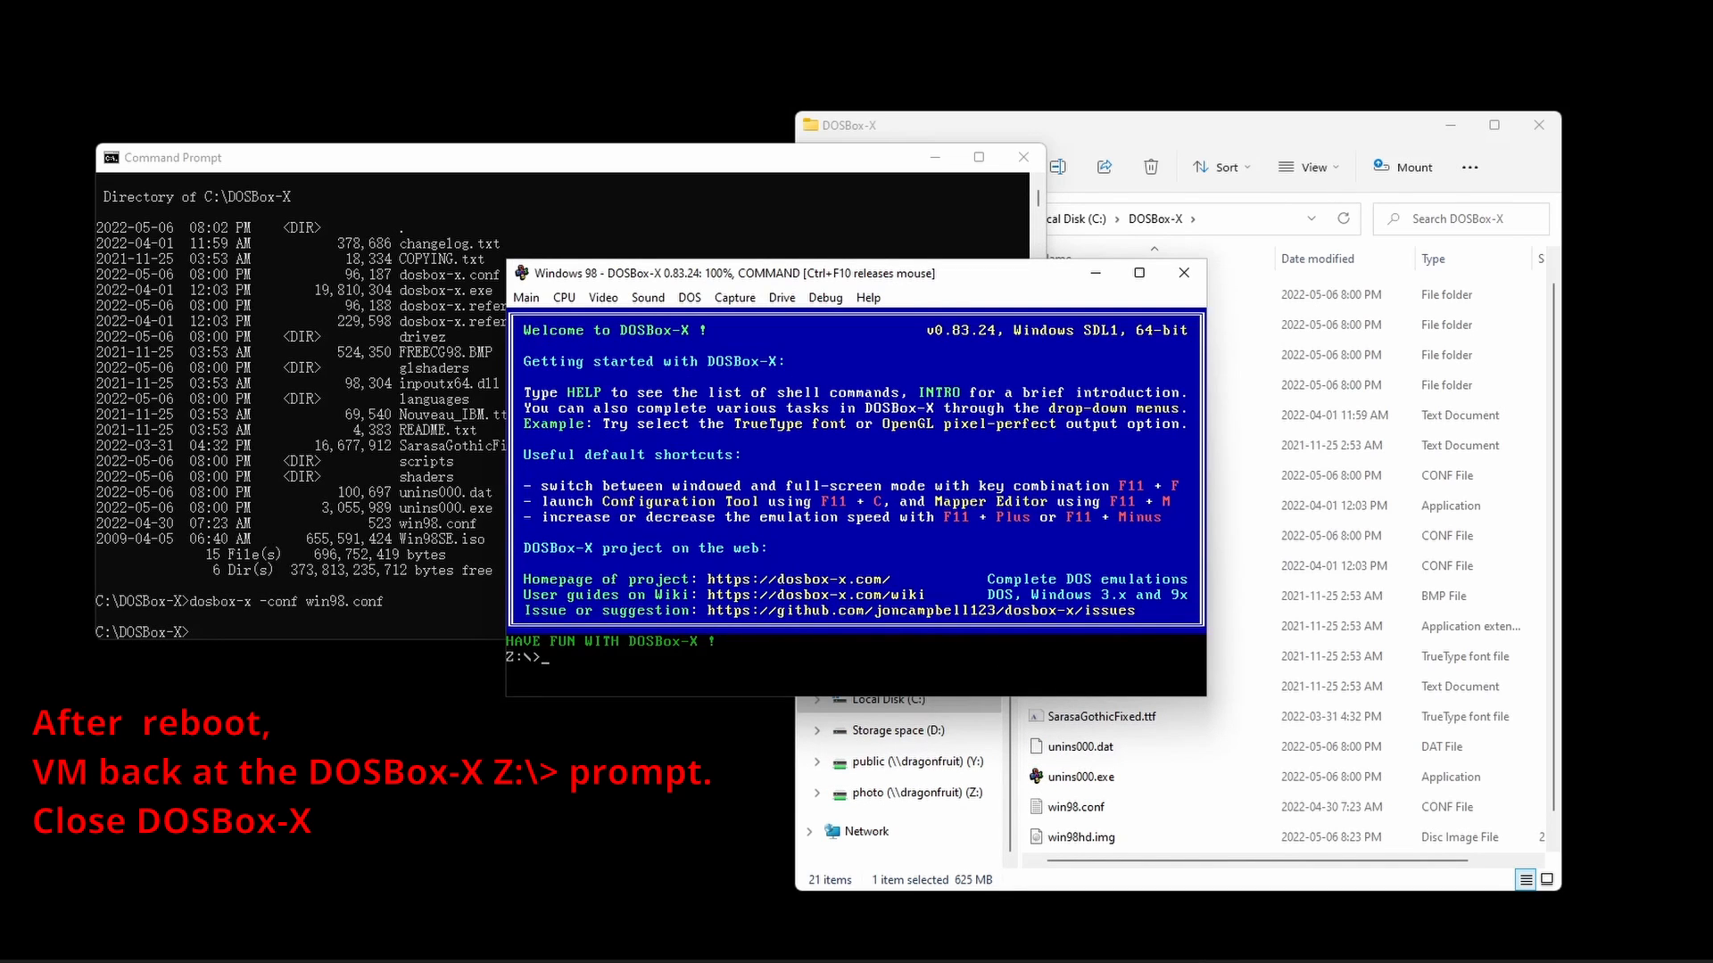
left_click(1184, 273)
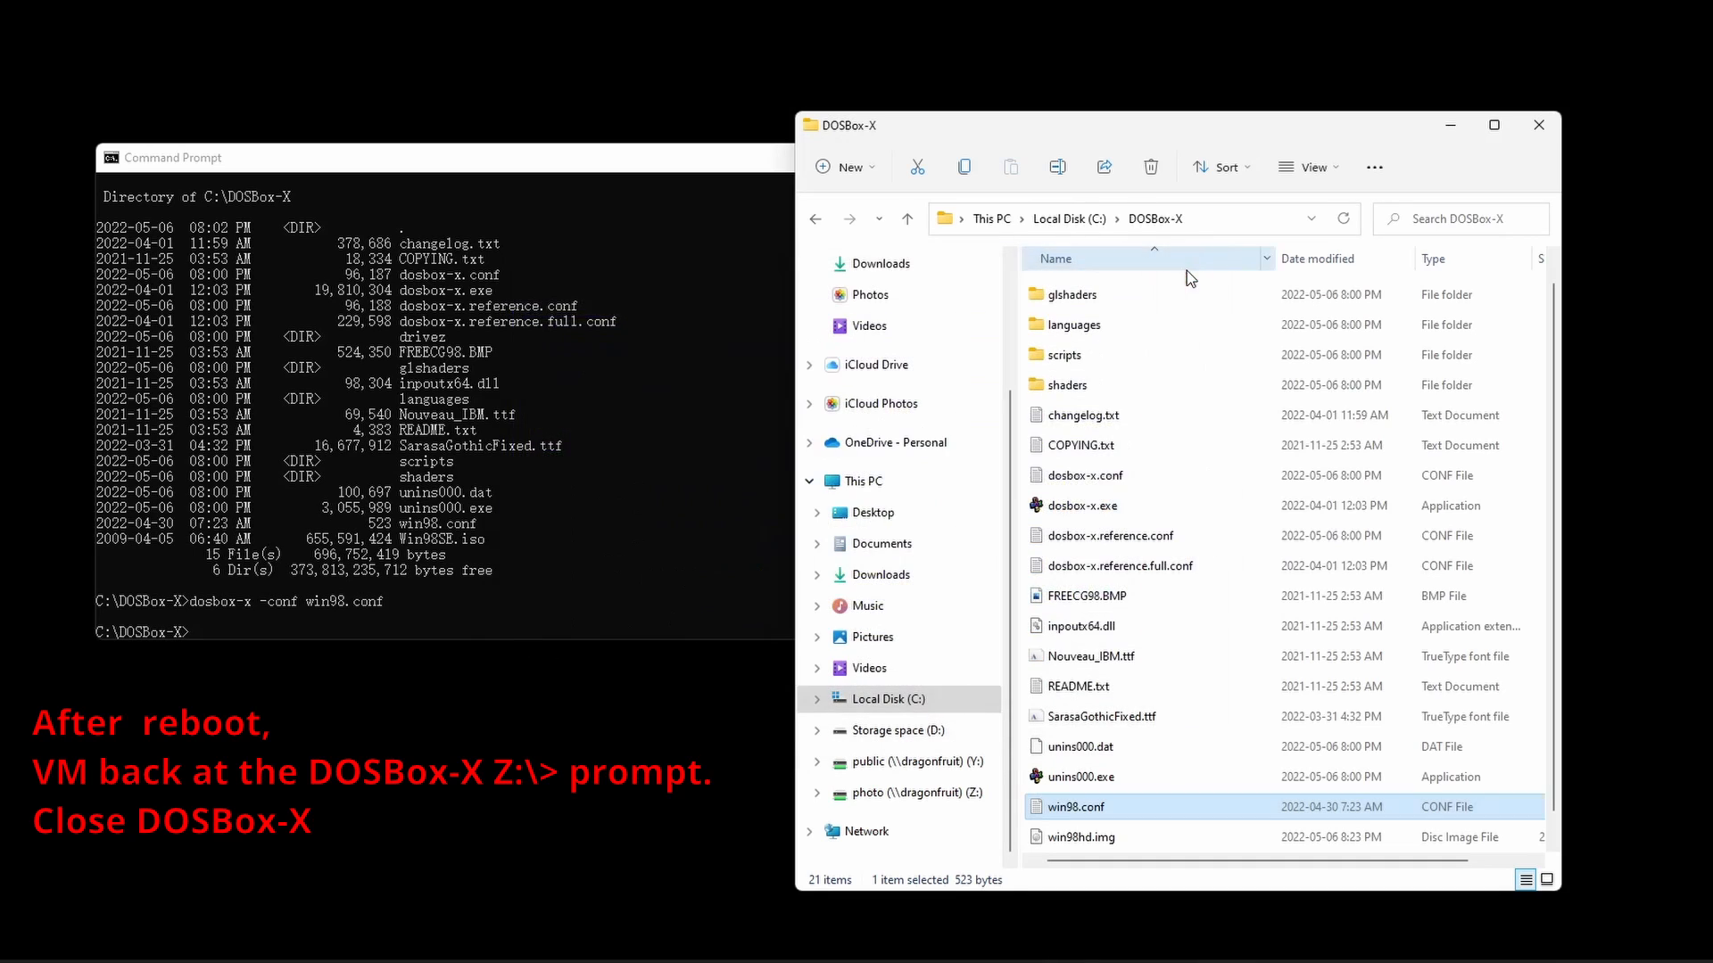
Open win98.conf in Notepad and add the line "IMGMOUNT C WIN98HD.IMG" under the [autoexec] section.
double_click(1081, 807)
scroll(539, 607, "down", 4)
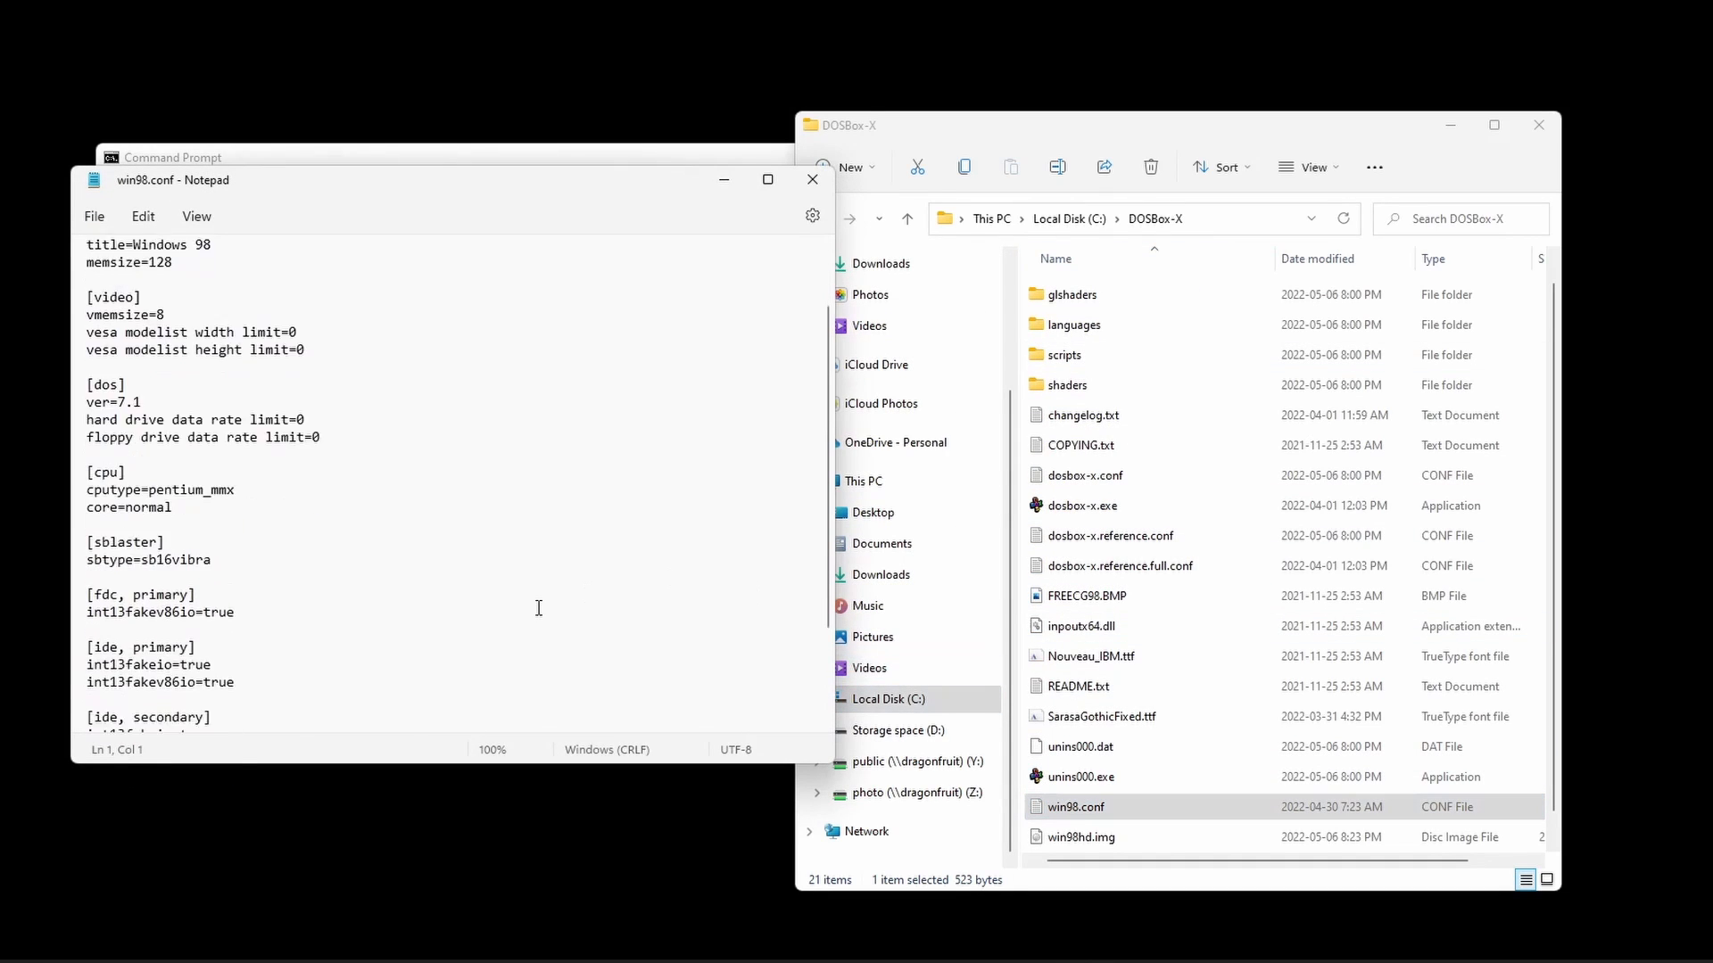
left_click(169, 719)
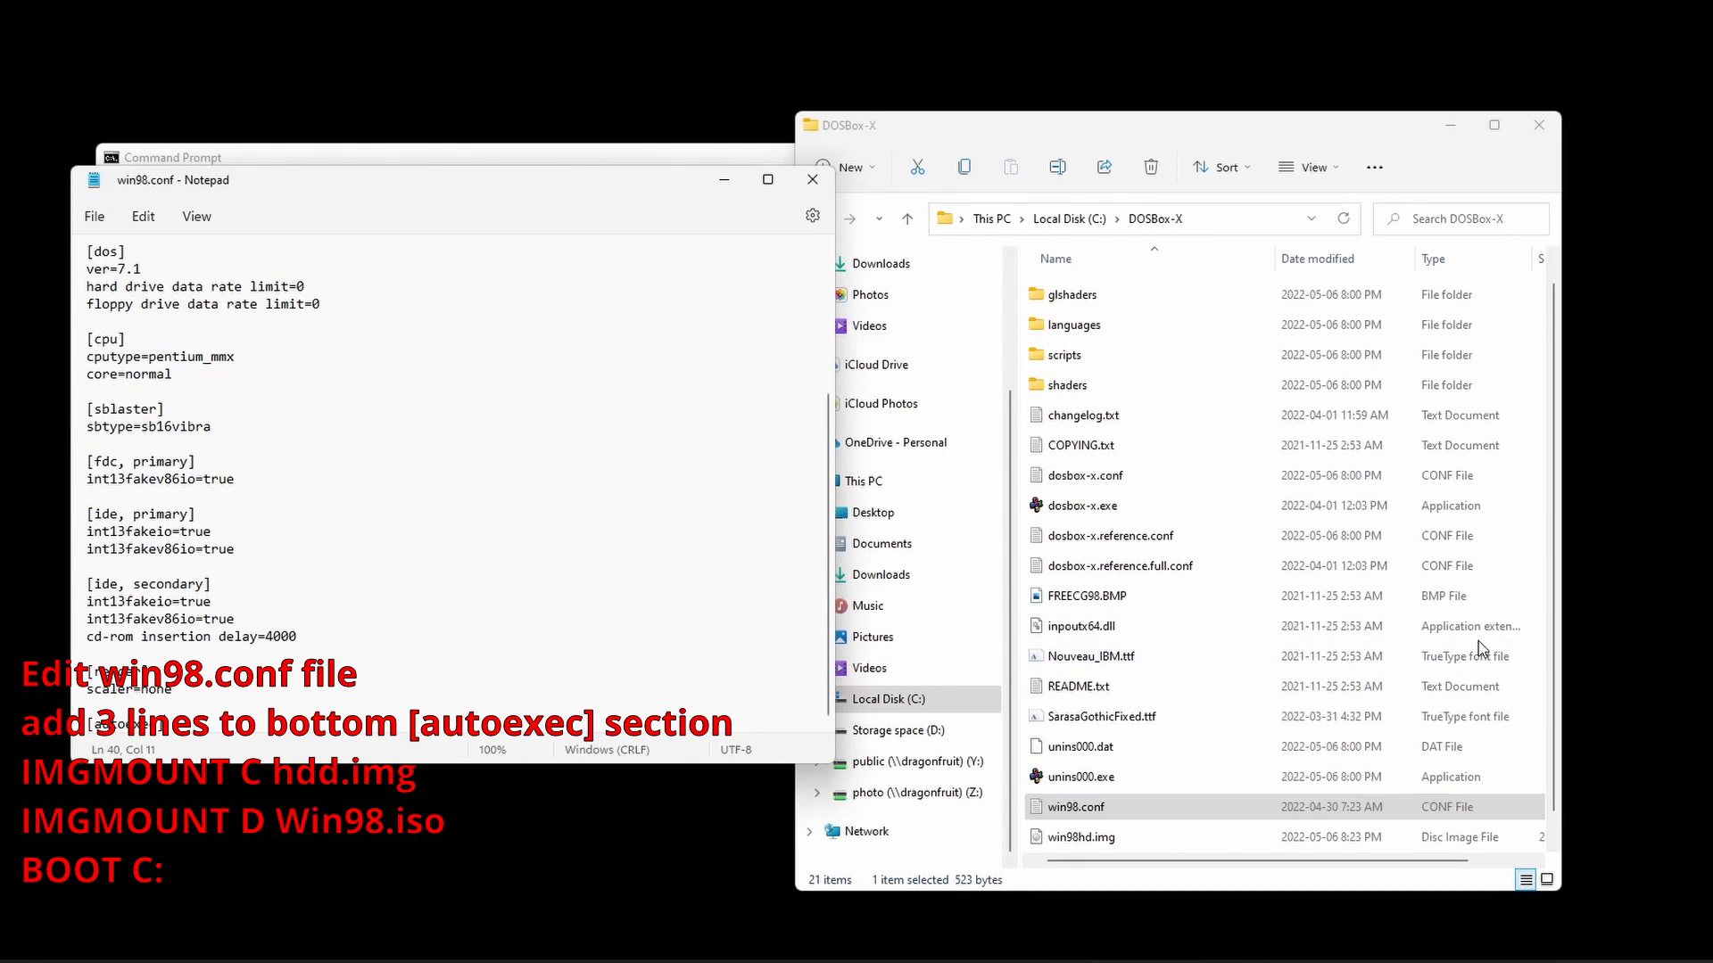
key("Return")
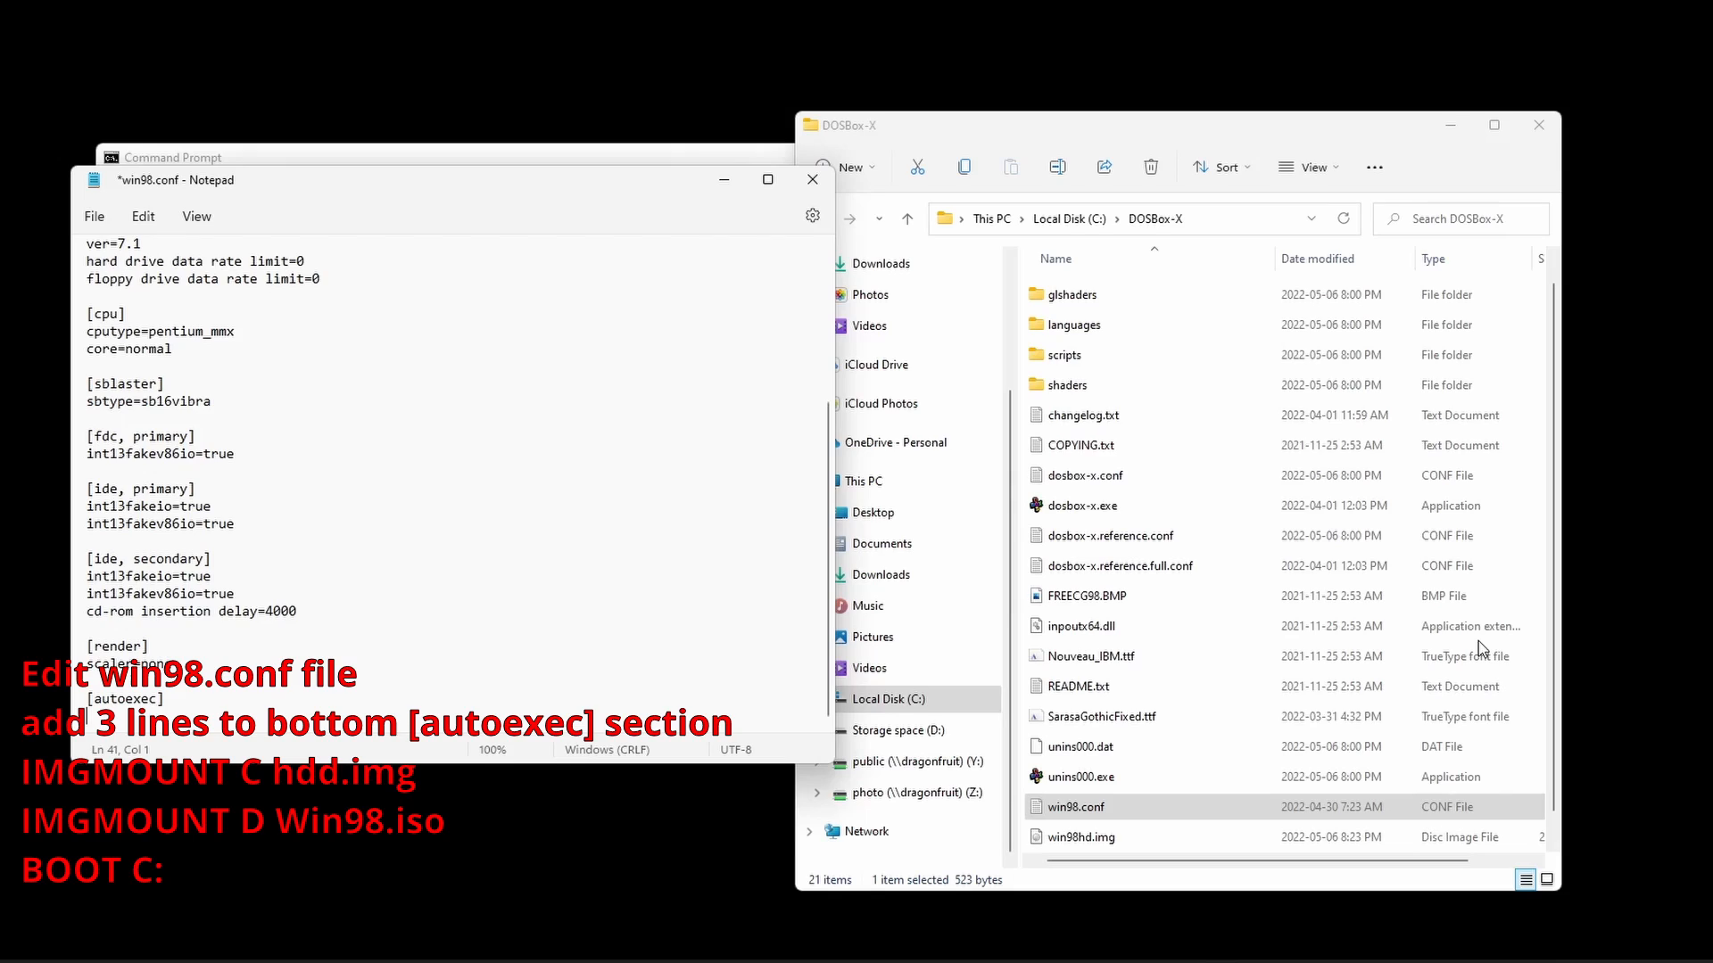
type("IMGMOUNT C WIN")
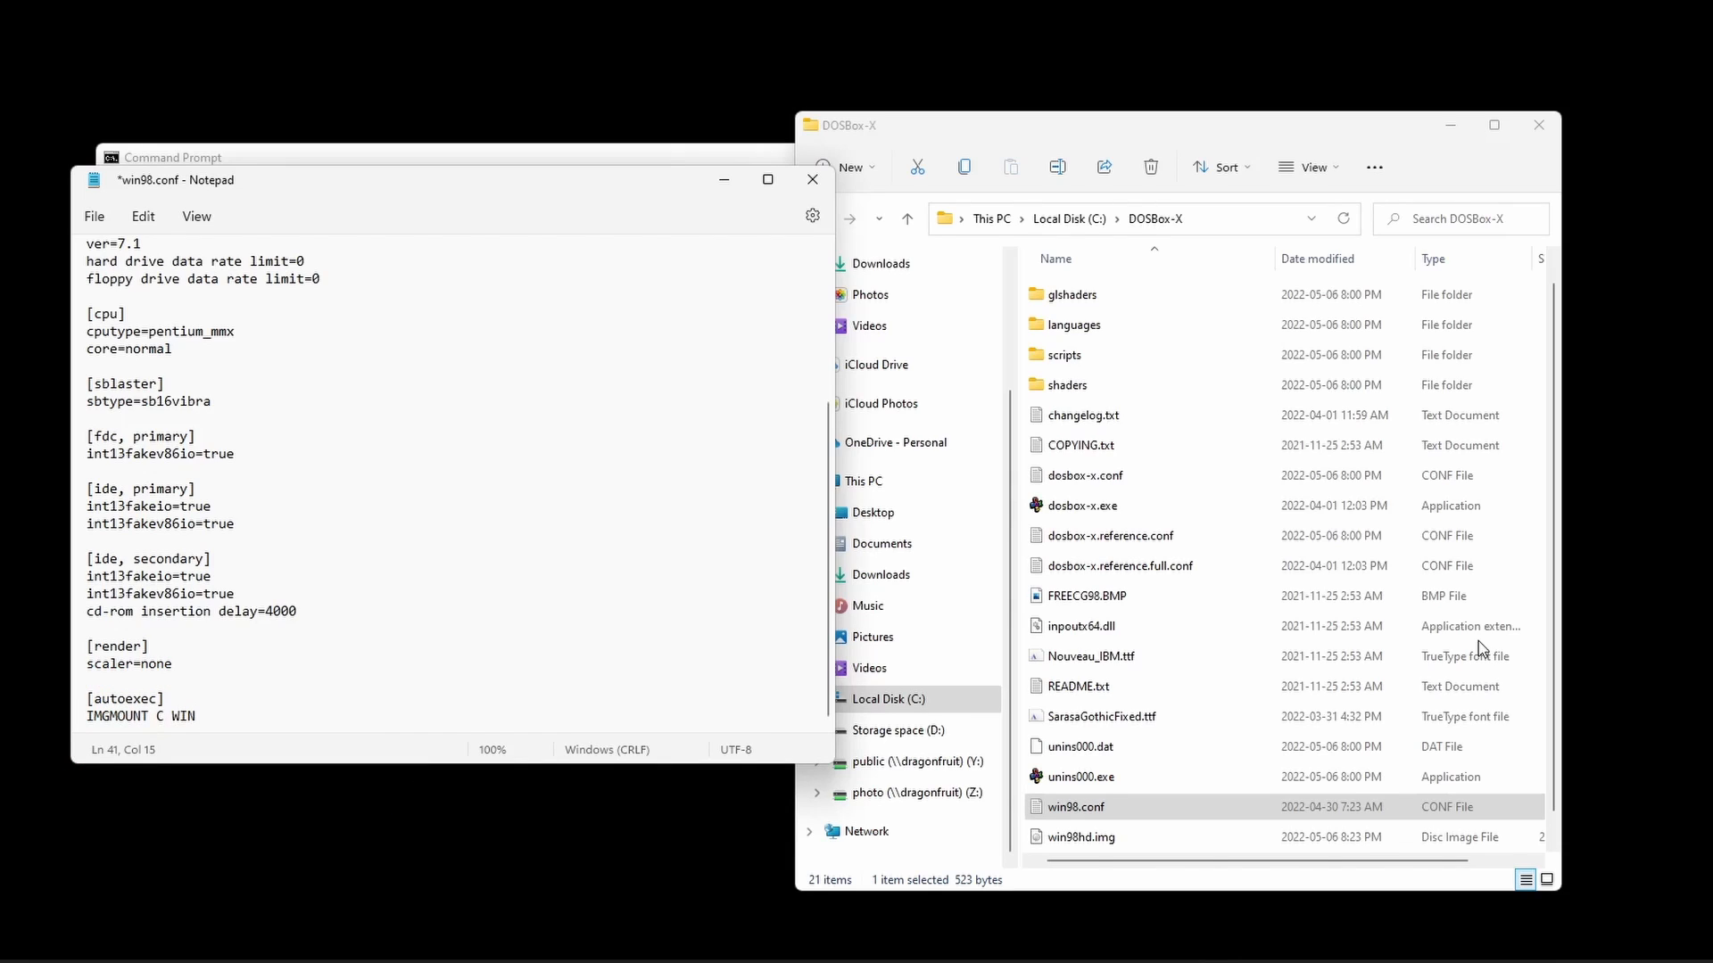
type("98HD.IMG")
key("Return")
Add the lines "IMGMOUNT D WIN98SE.ISO" and "BOOT C:" to the end of the [autoexec] section.
type("IMG")
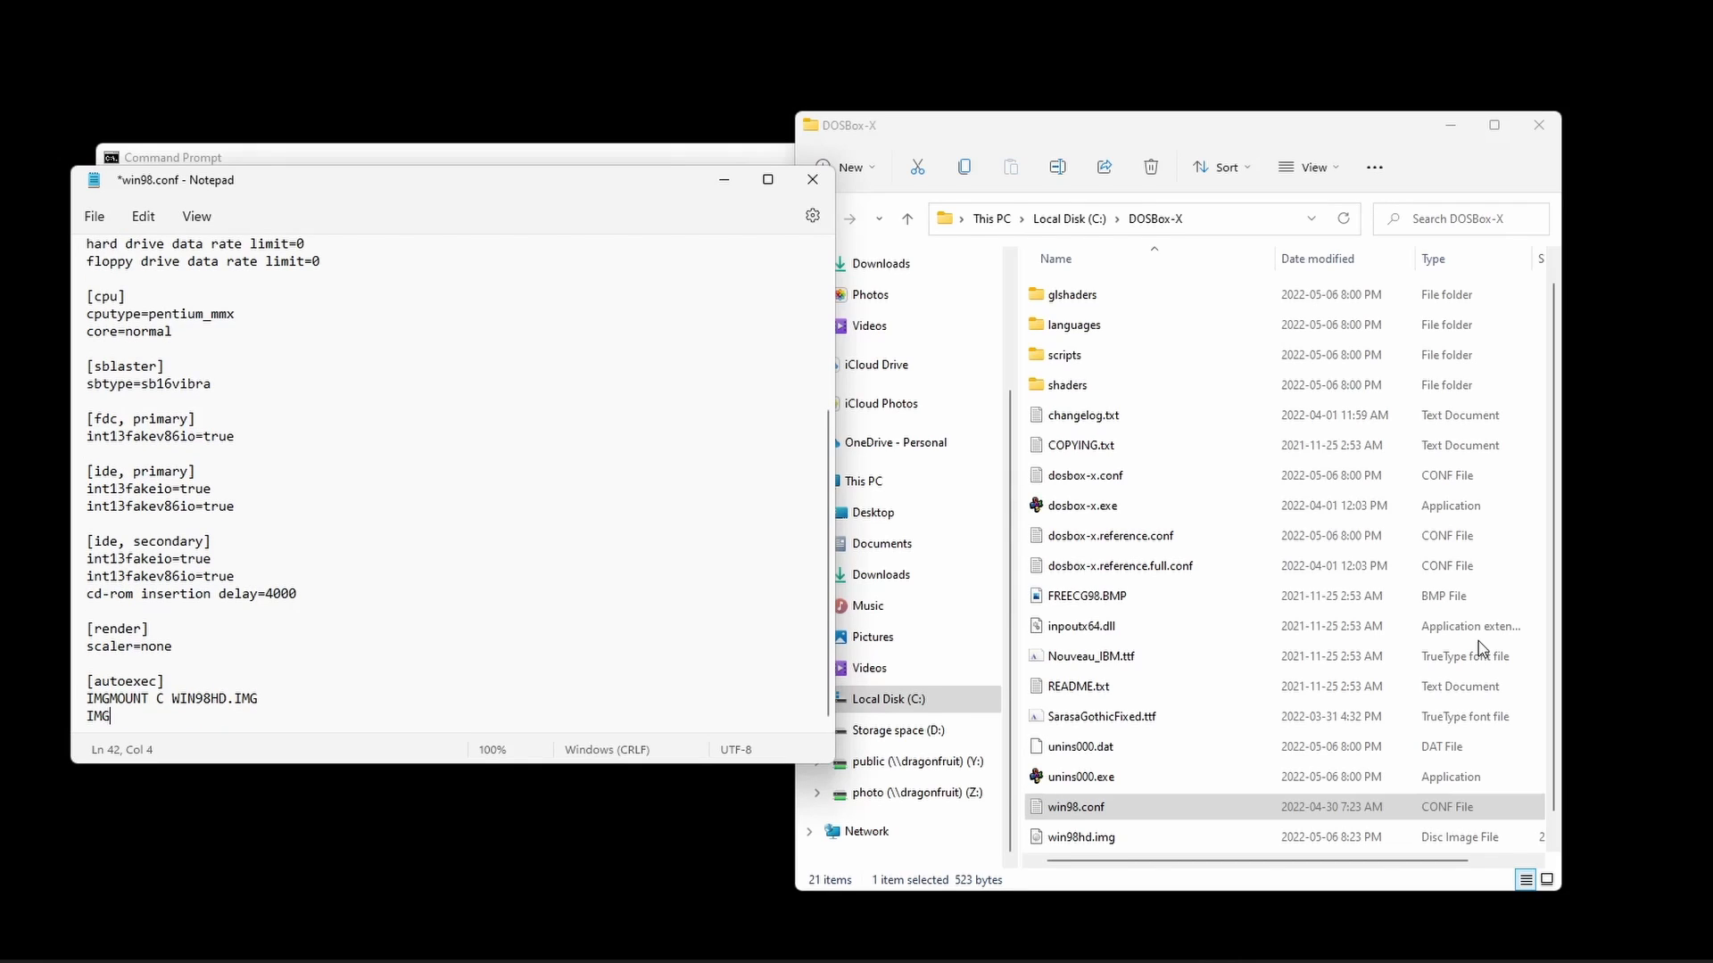
type("MOUNT D WIN98SE.ISO")
key("Return")
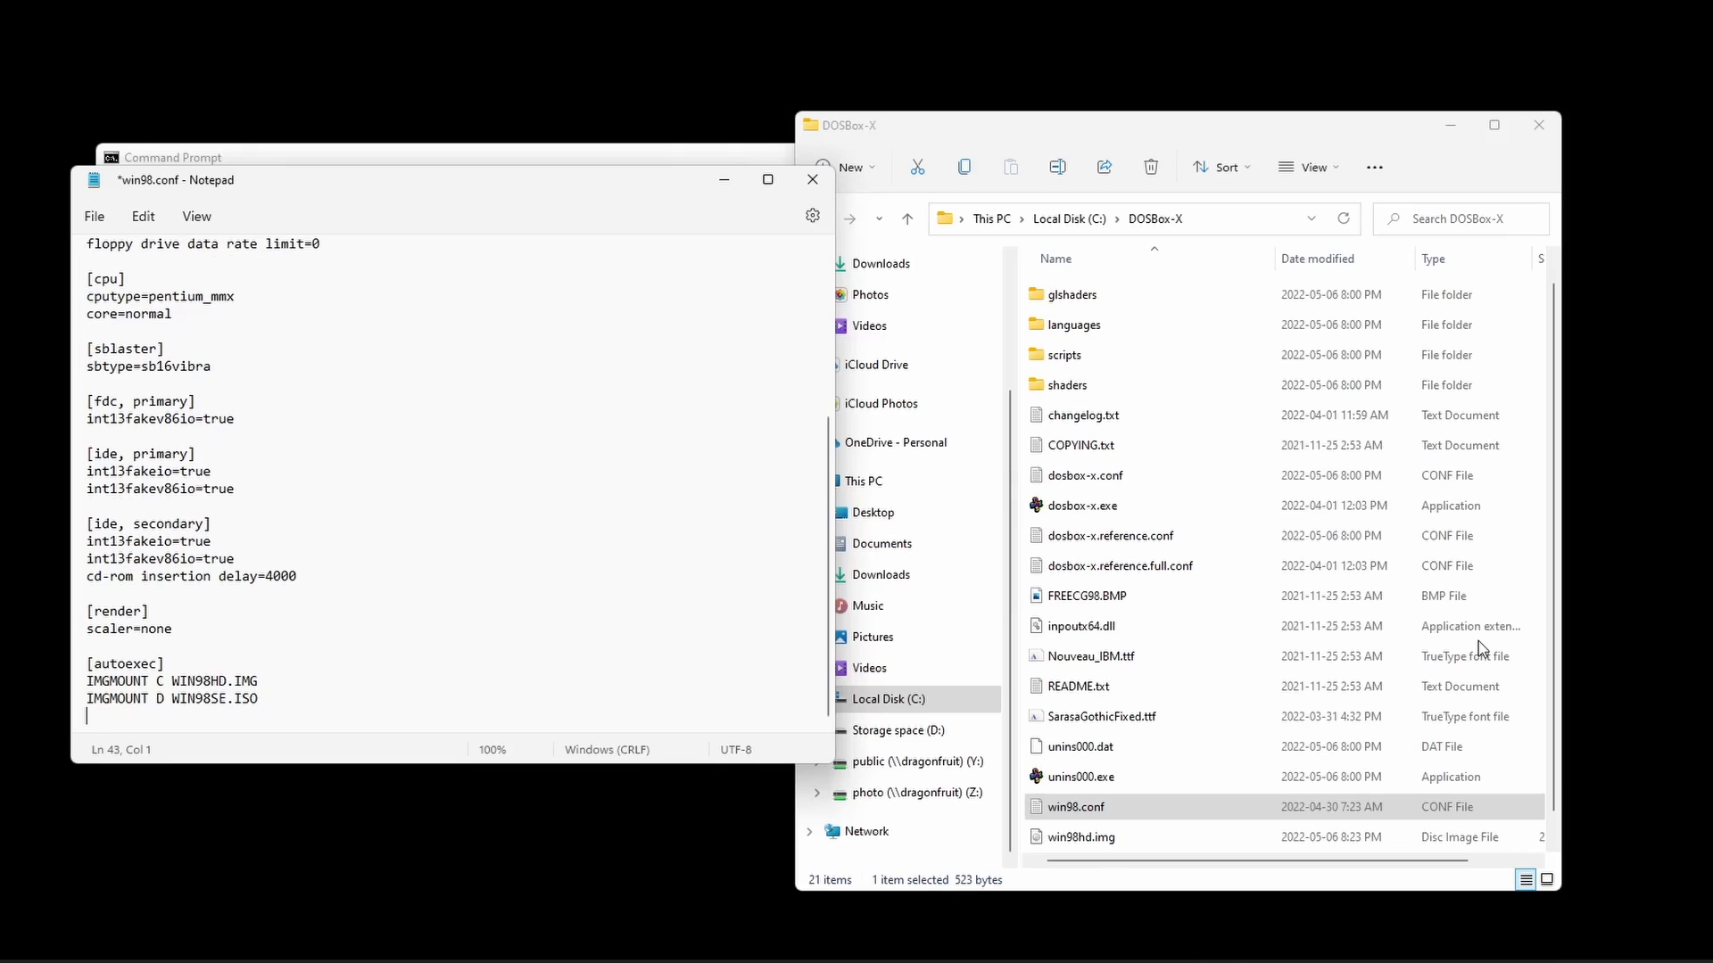
type("b")
key("BackSpace")
type("BOOT C:")
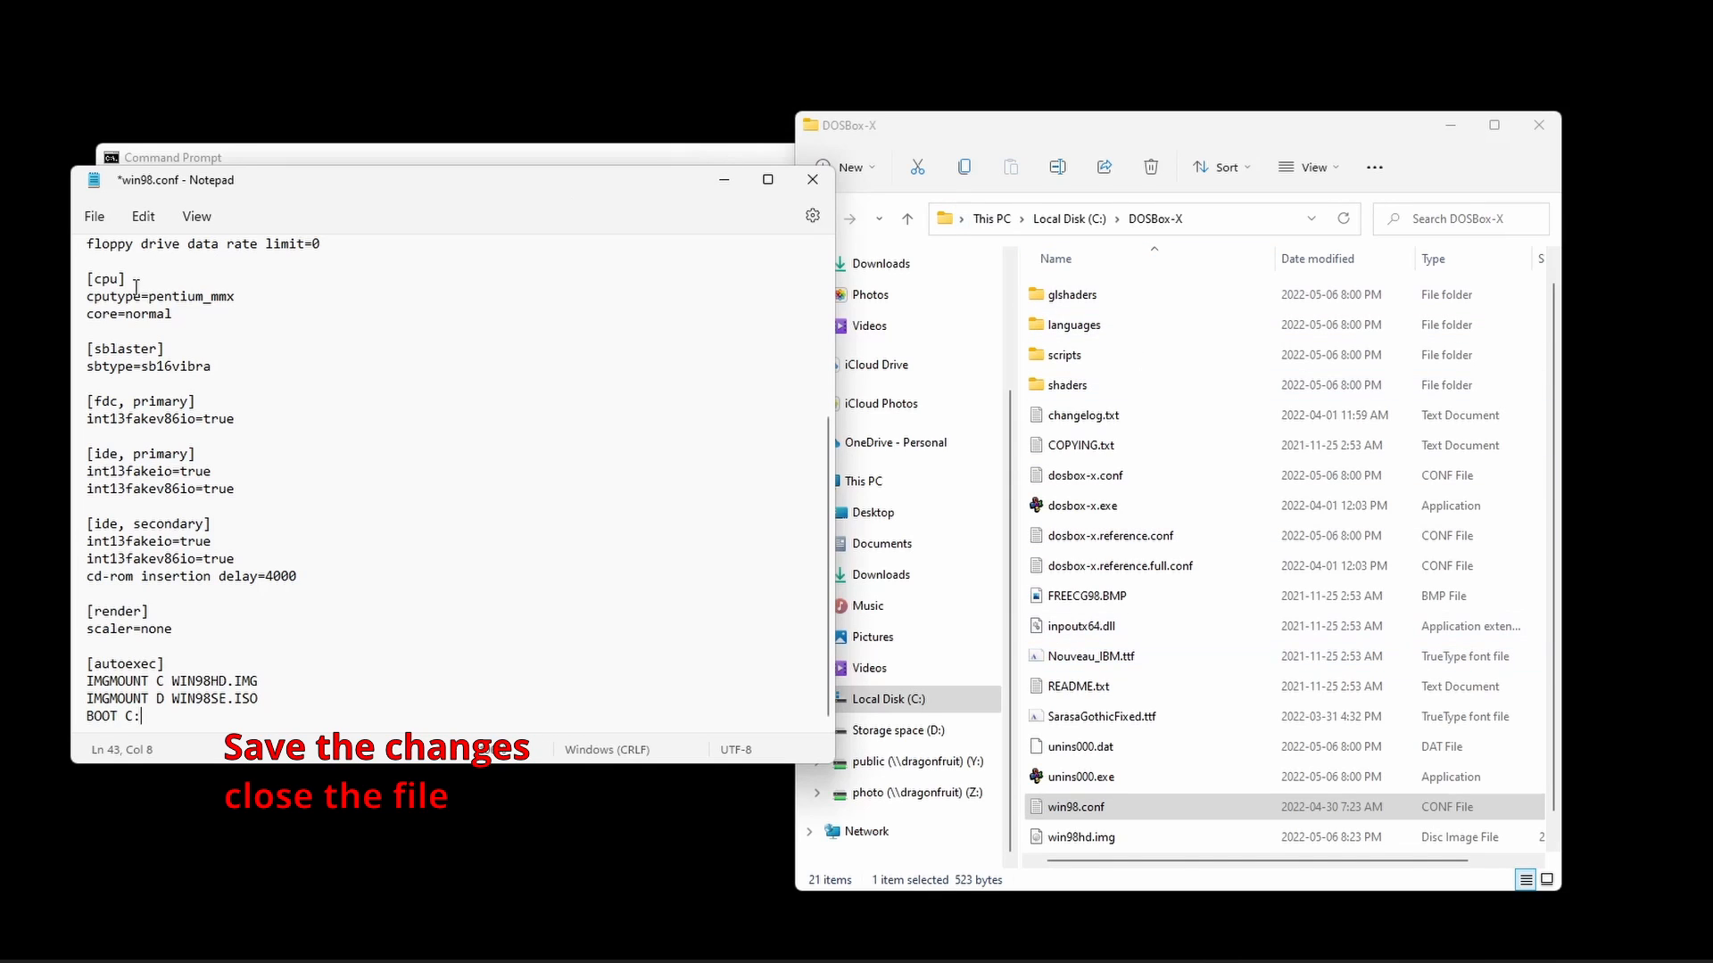
Save the changes to win98.conf and close the file.
left_click(94, 218)
left_click(130, 350)
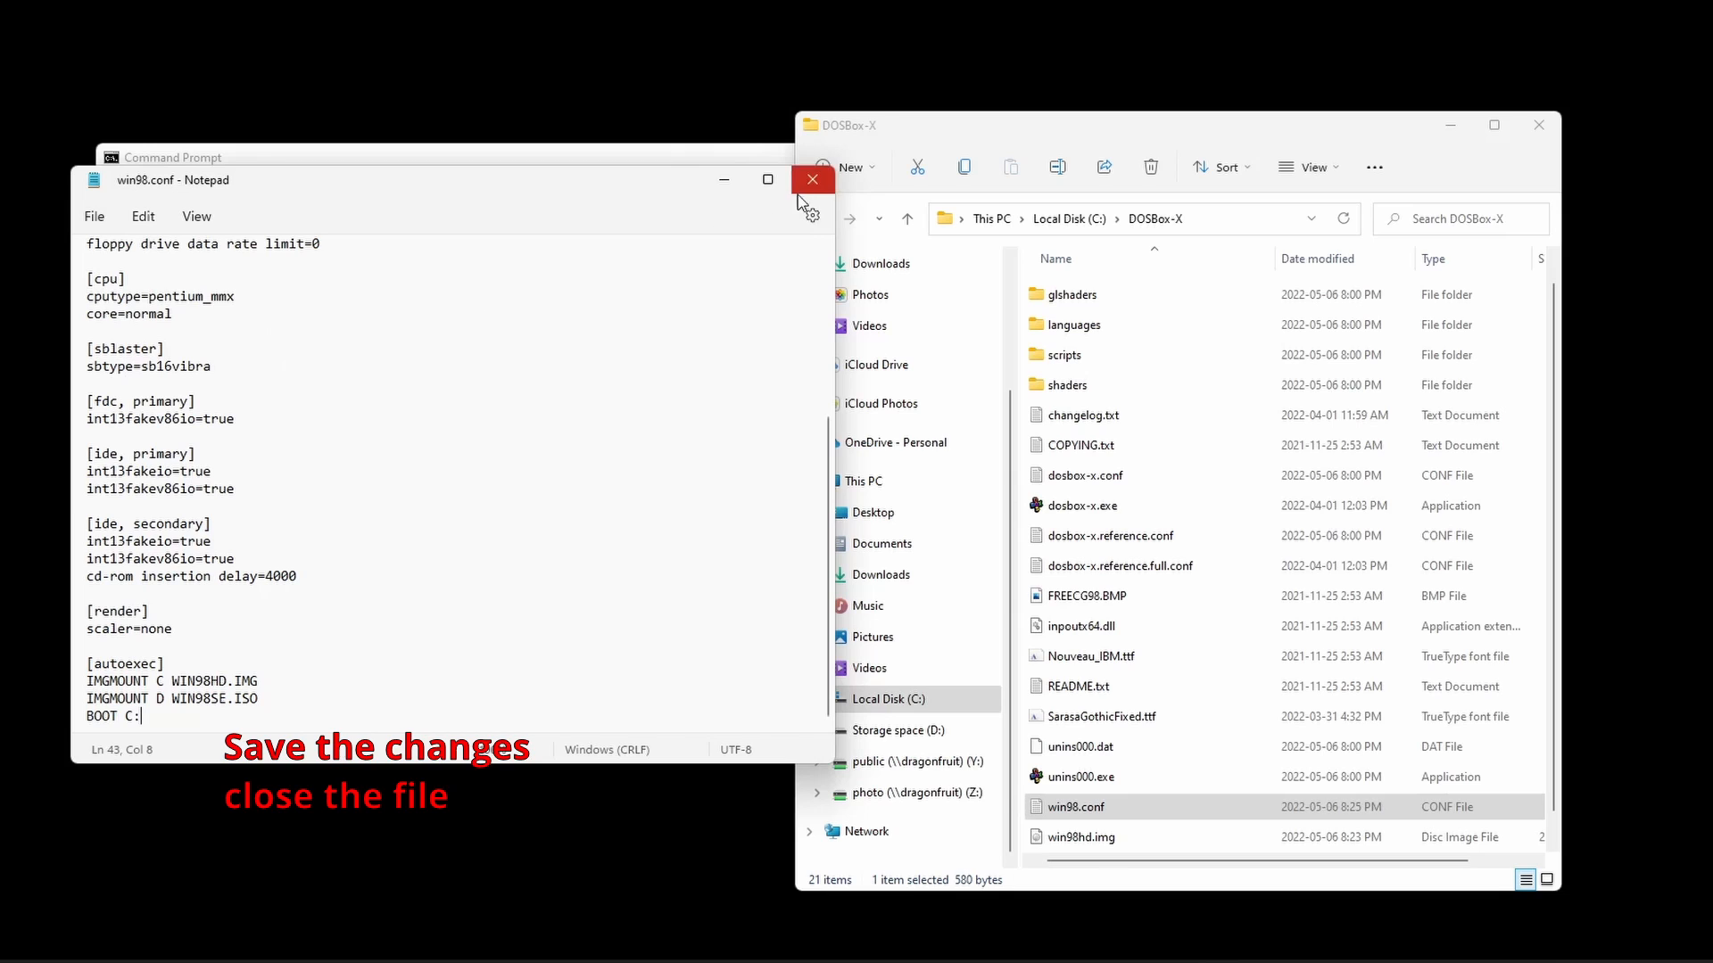
left_click(811, 181)
Start the virtual machine from the Command Prompt with "dosbox-X -conf win98.conf".
left_click(278, 630)
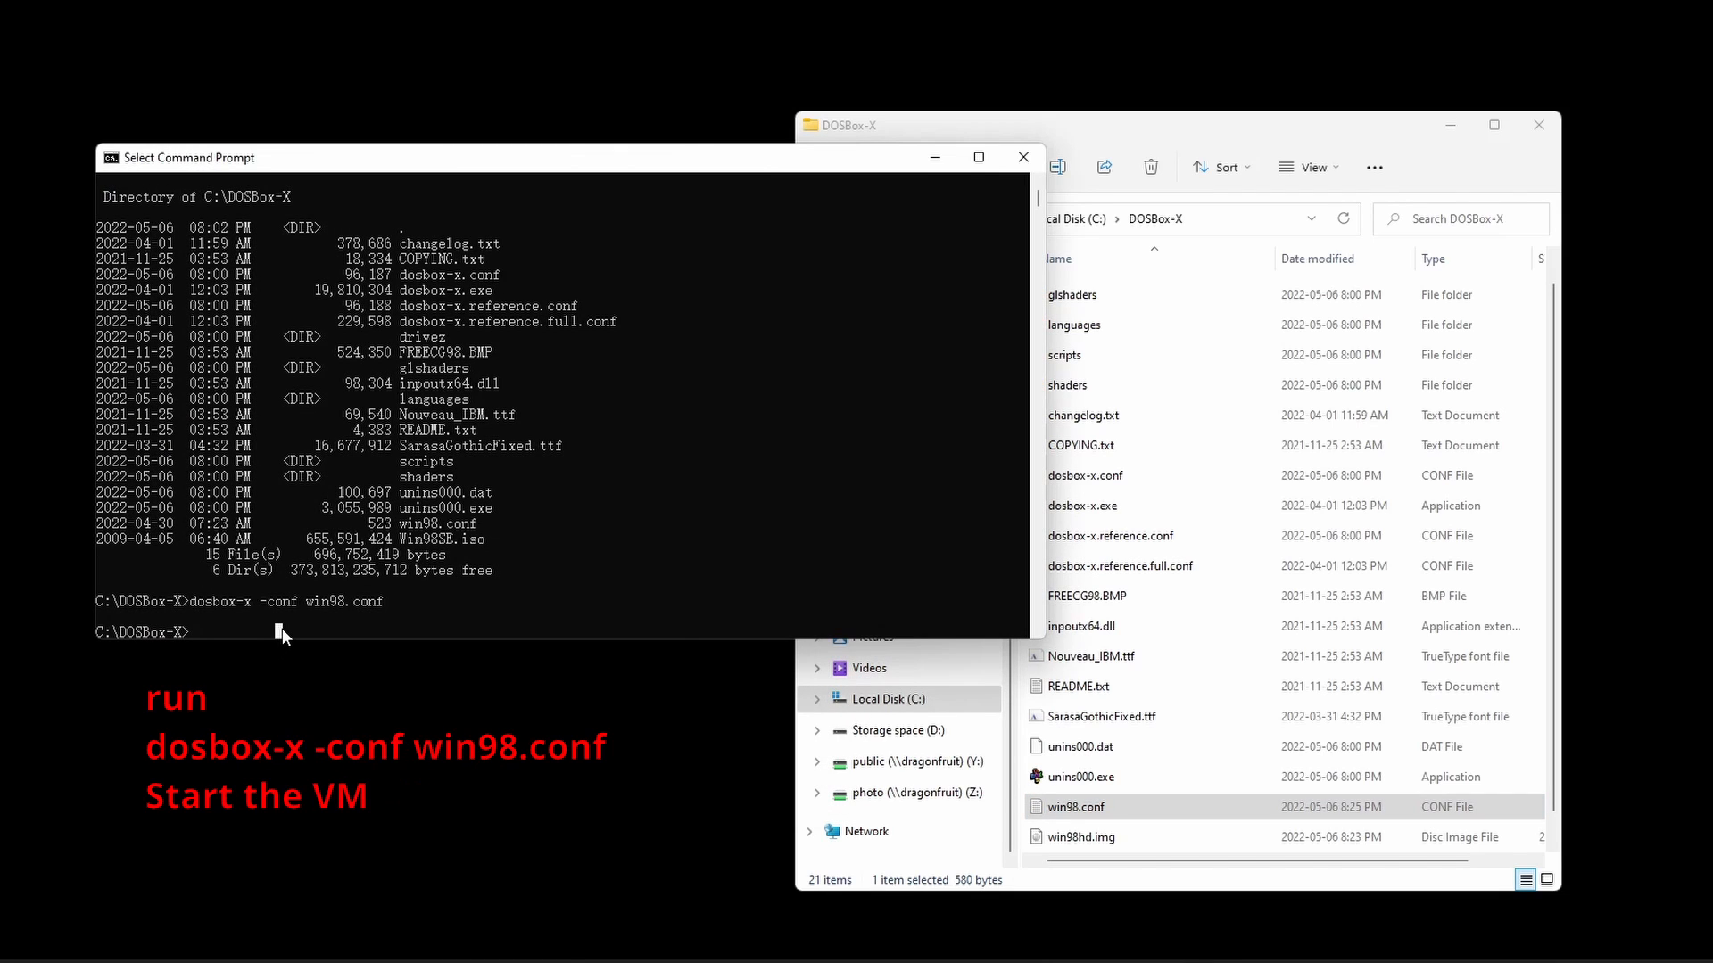
key("Tab")
key("Tab")
key("Tab")
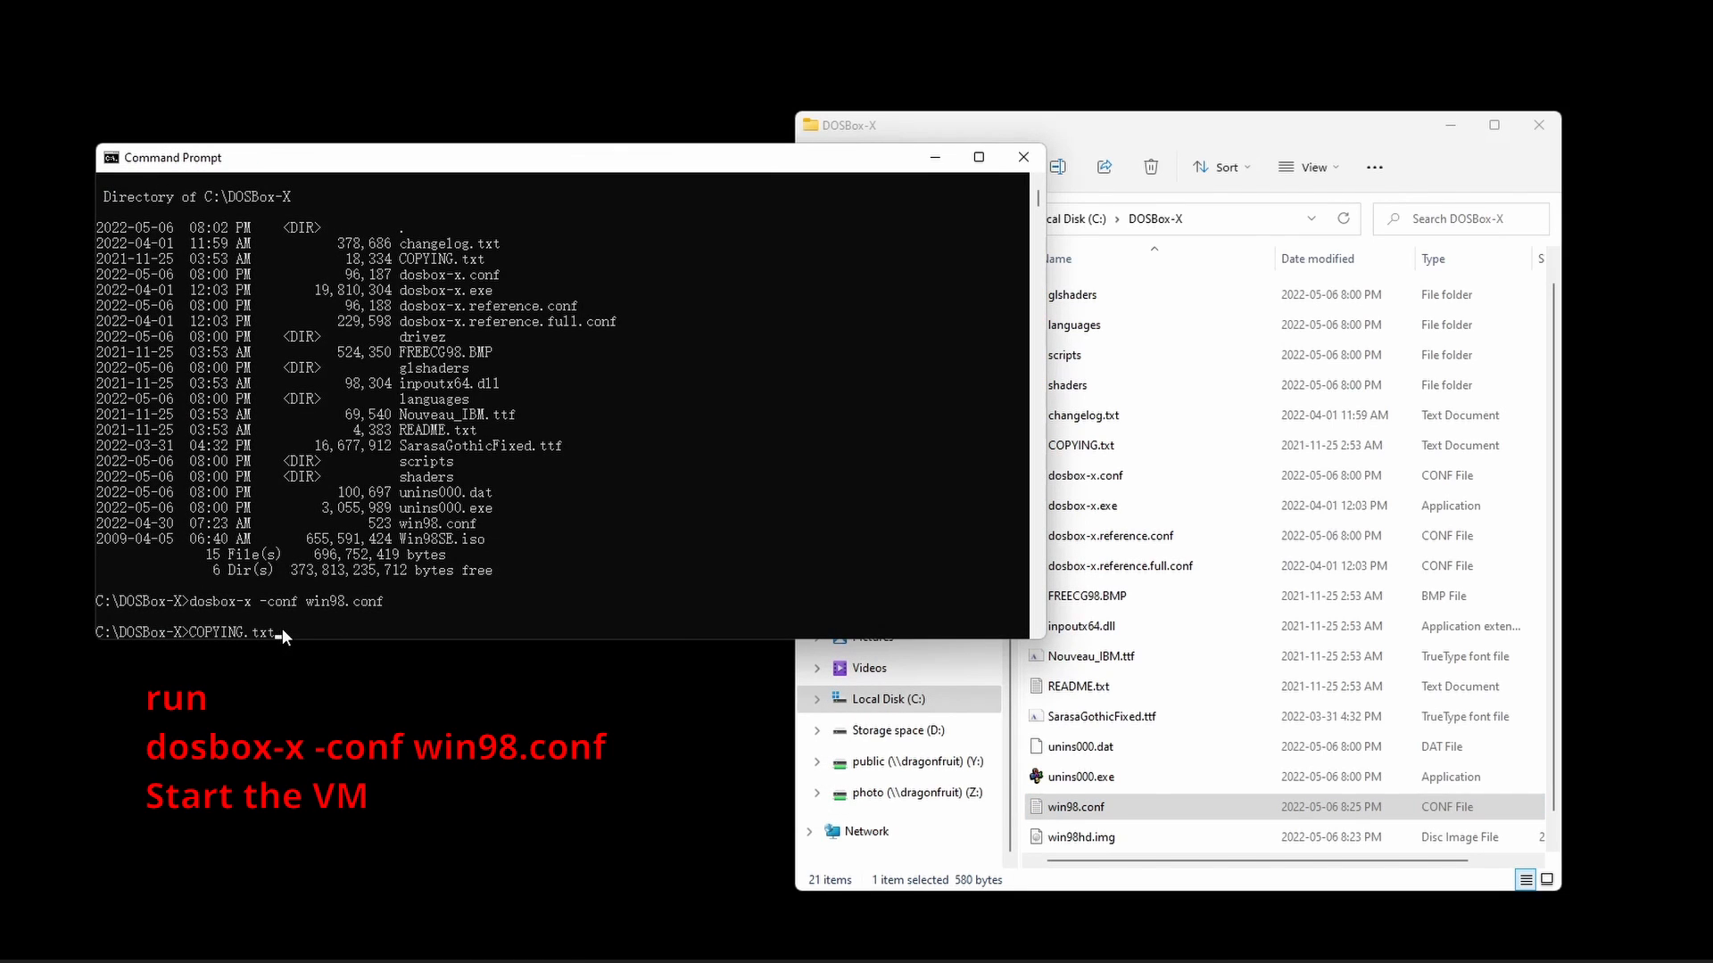
key("Tab")
key("BackSpace")
key("BackSpace")
key("BackSpace")
key("BackSpace")
key("BackSpace")
key("BackSpace")
key("BackSpace")
key("BackSpace")
key("BackSpace")
key("BackSpace")
key("BackSpace")
key("BackSpace")
key("BackSpace")
key("BackSpace")
key("BackSpace")
key("BackSpace")
key("BackSpace")
key("BackSpace")
key("BackSpace")
key("BackSpace")
type("X -conf win98.conf")
key("Return")
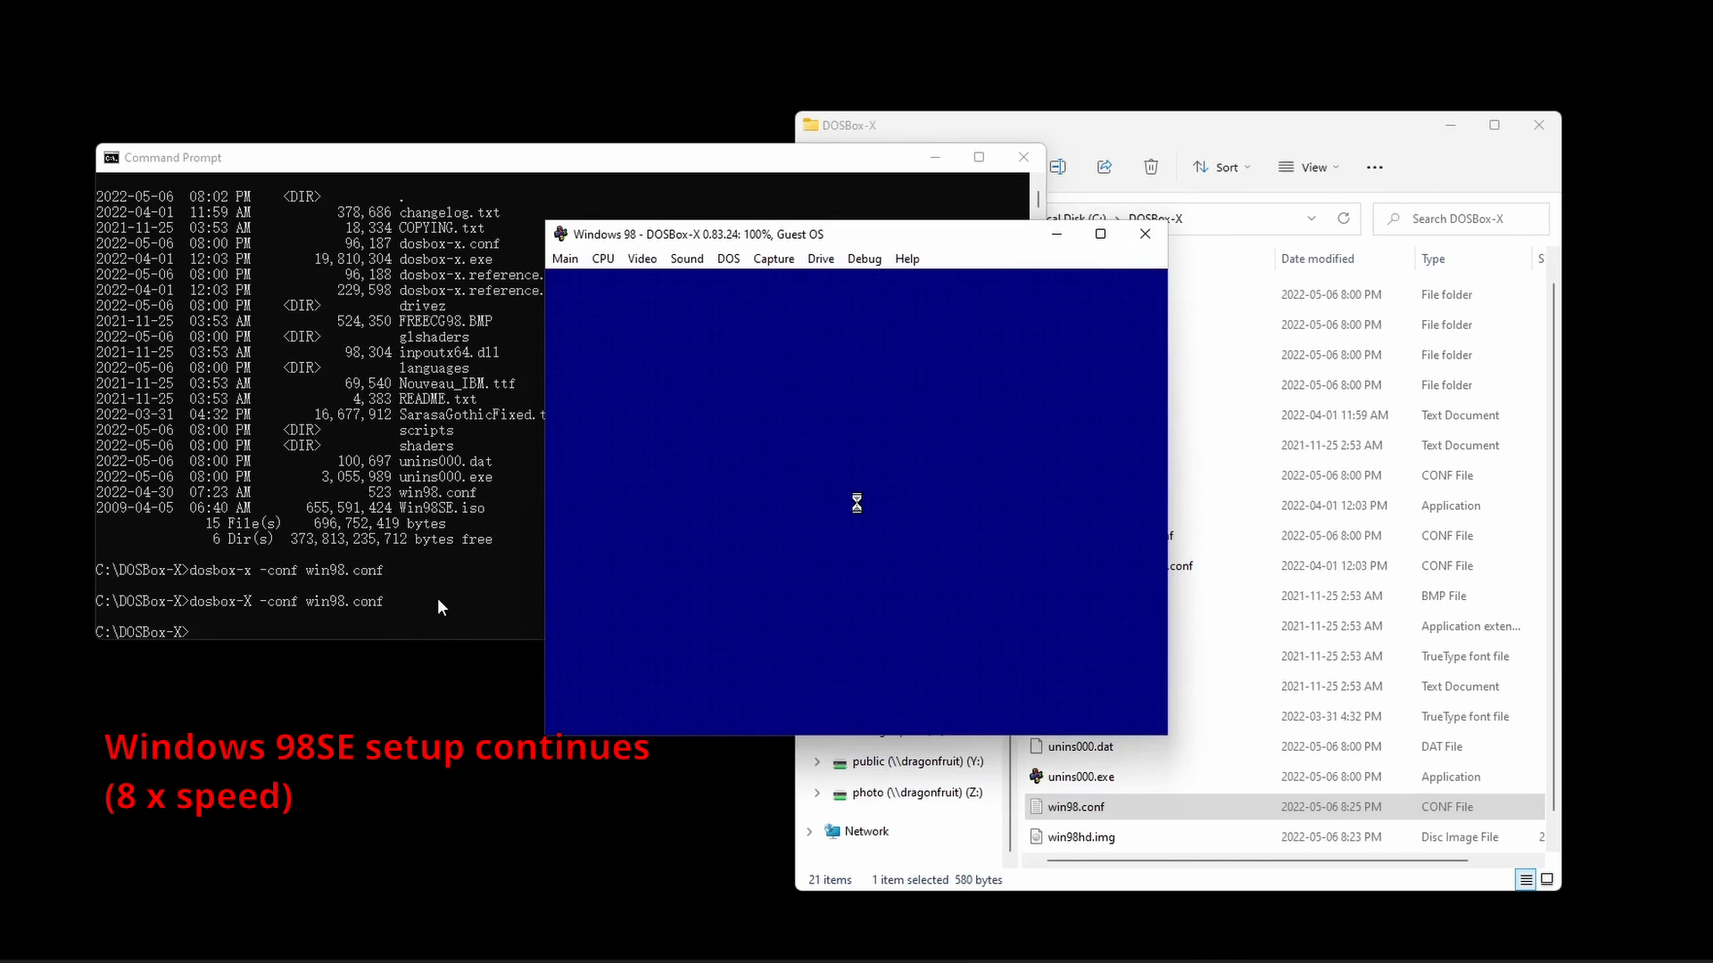
Enter the user's name and the company "Nostalgia Inc" in Windows 98 Setup, and continue with the setup.
type("Michael")
key("Tab")
type("Nostalgia Inc")
key("Return")
left_click(770, 586)
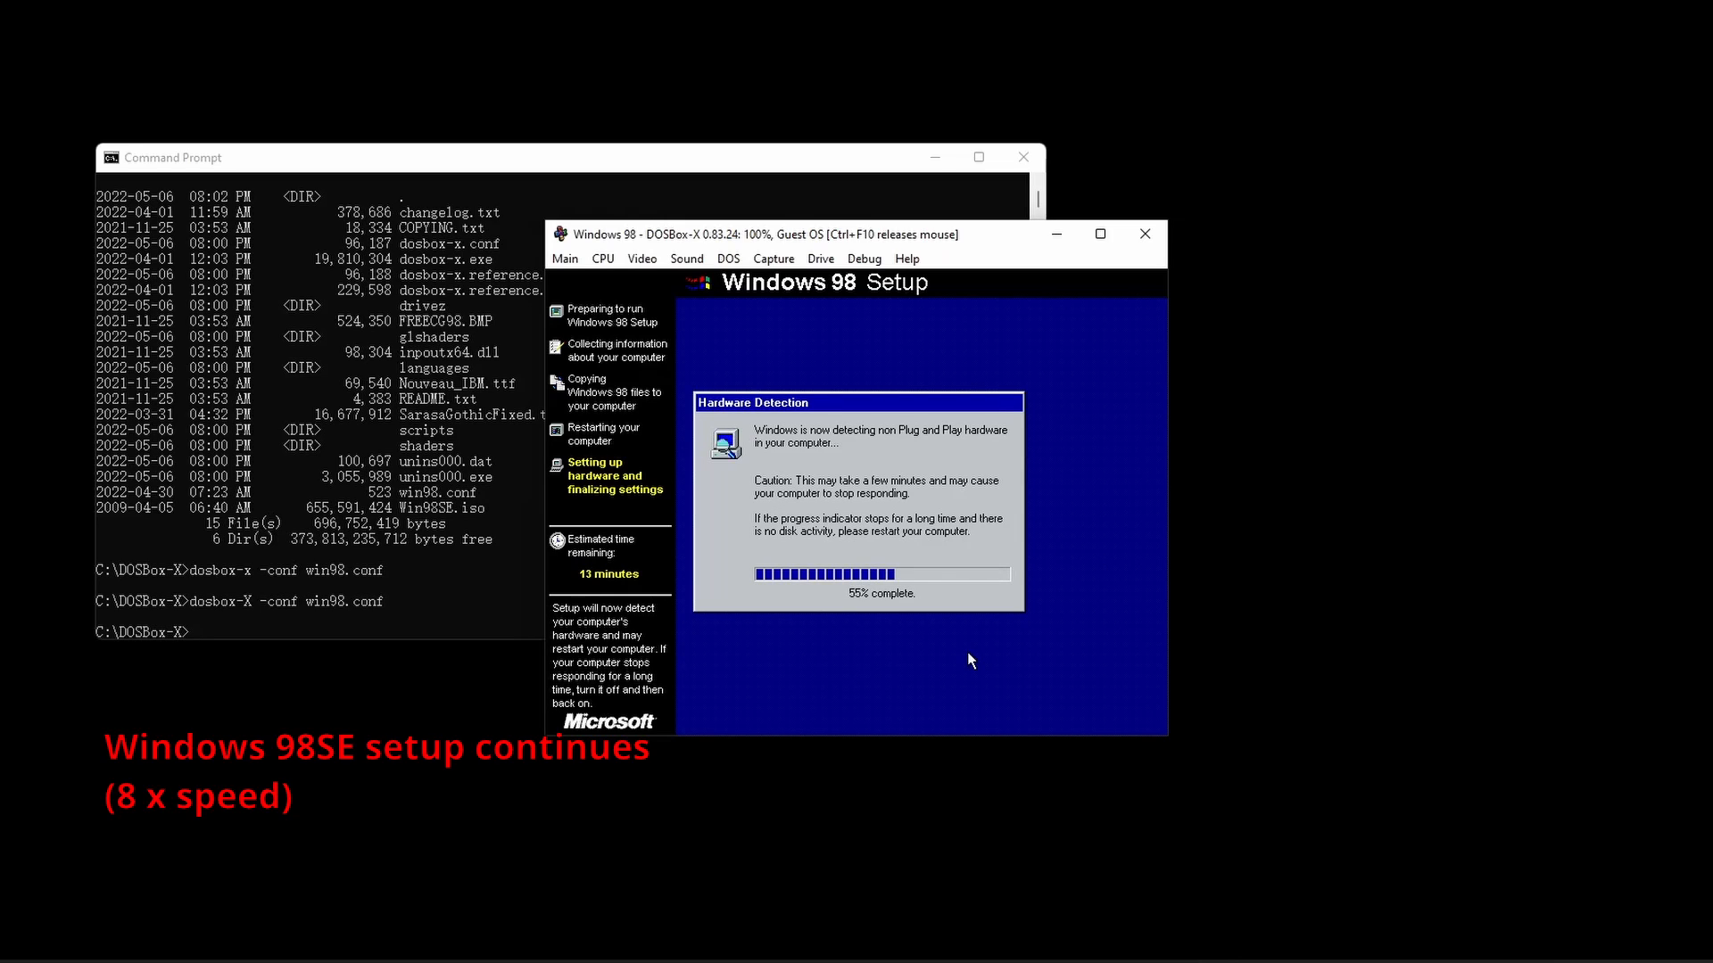
Accept the default date, time and time zone in Windows 98 Setup and continue through to the Windows startup.
key("ctrl+F10")
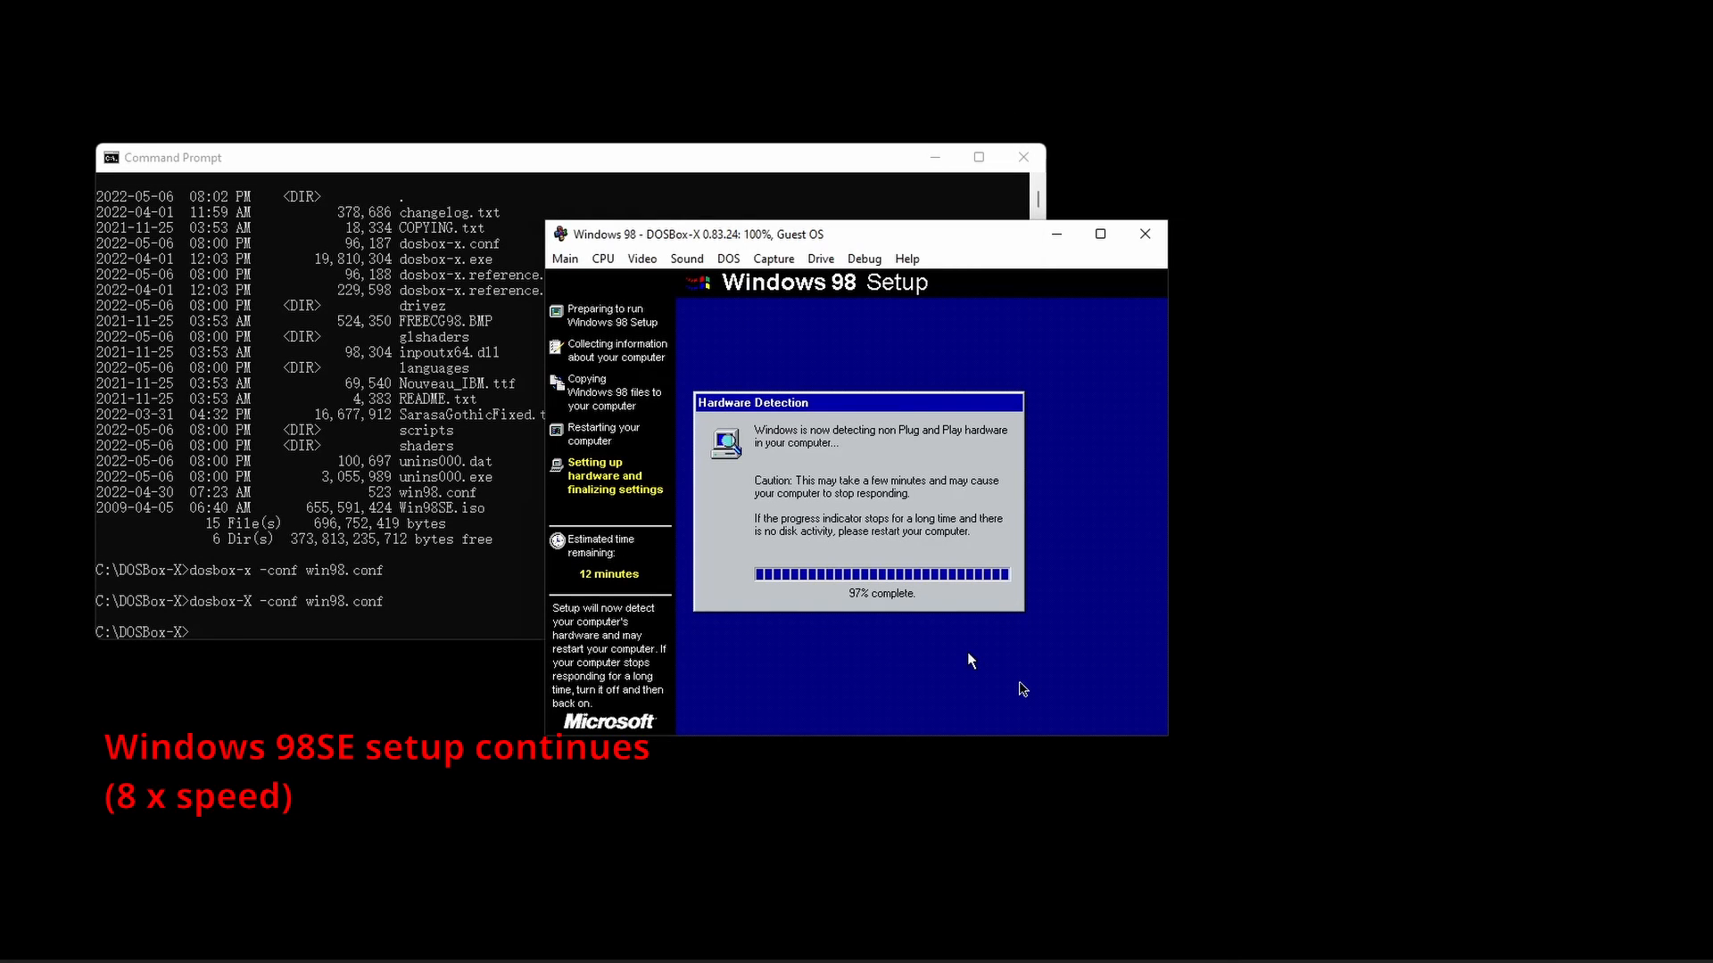
left_click(1023, 689)
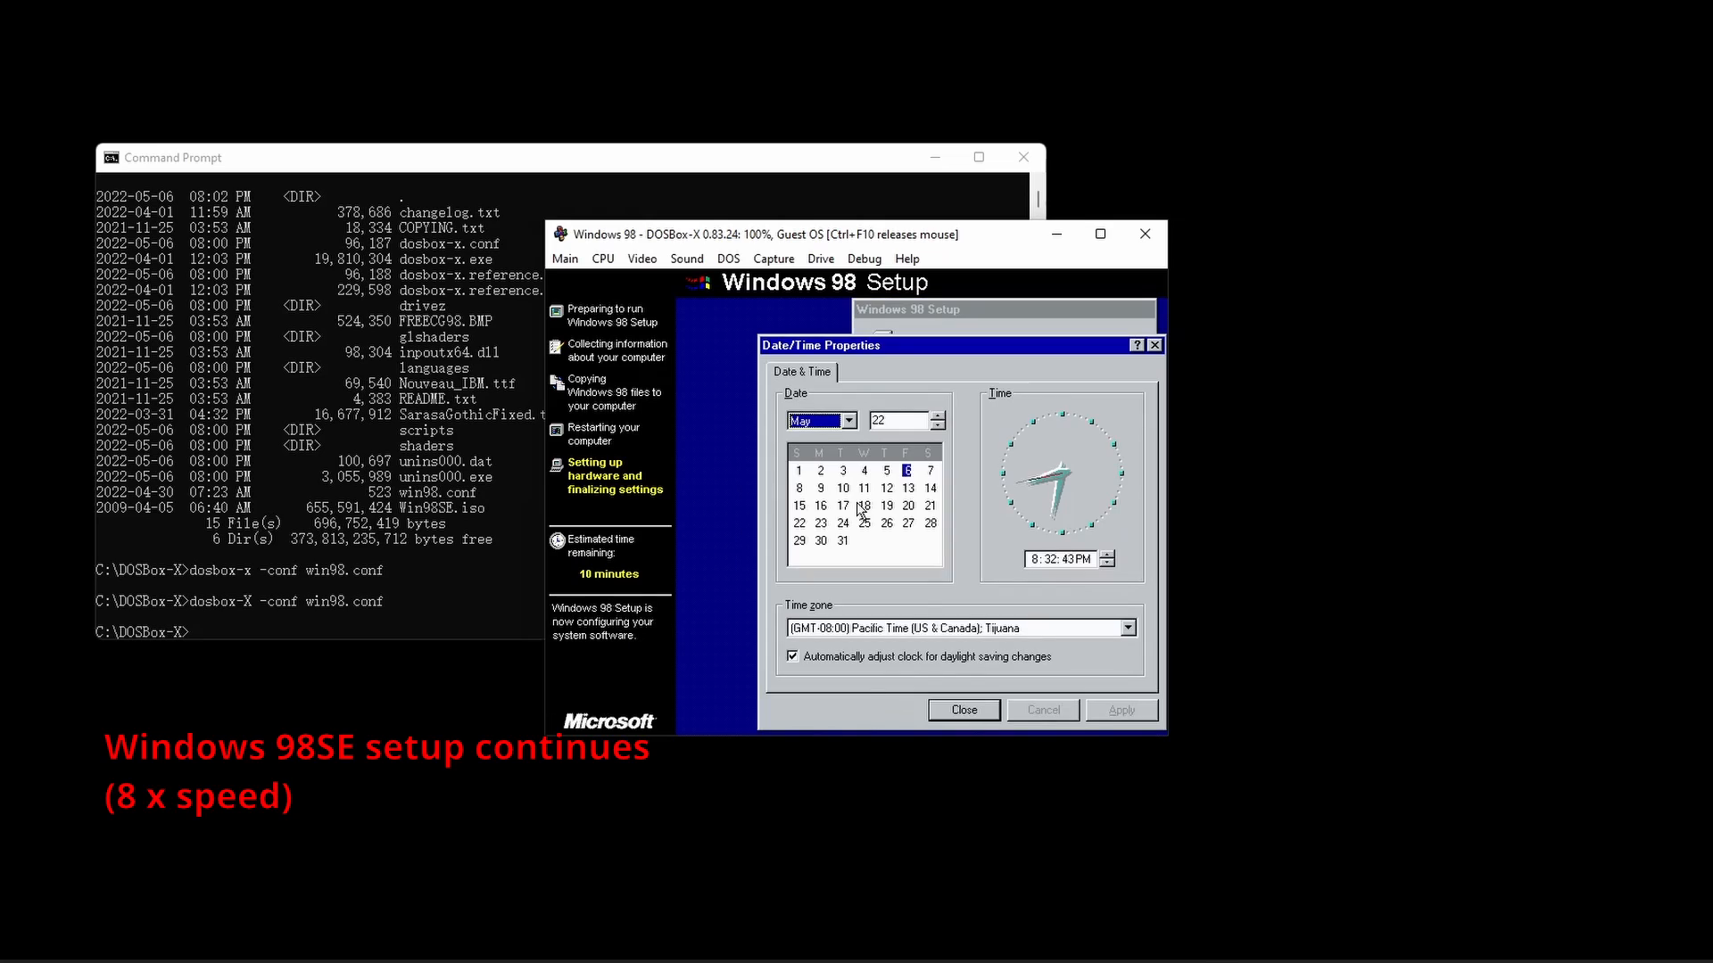
left_click(961, 703)
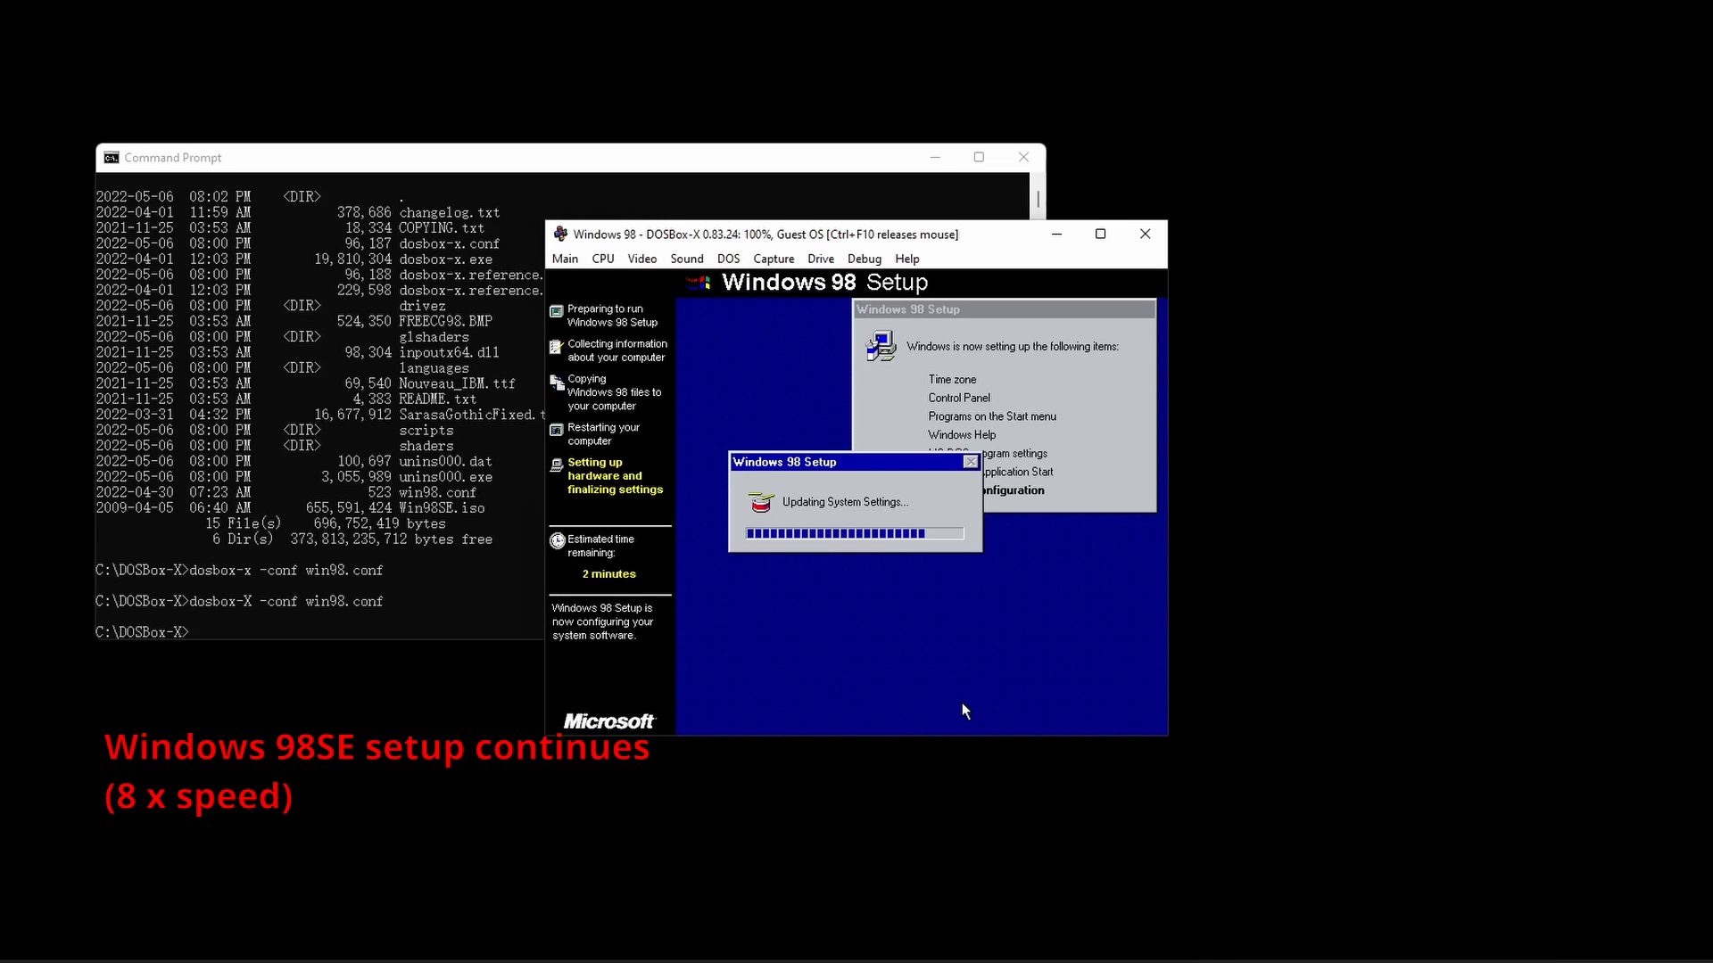
key("ctrl+F10")
left_click(706, 578)
left_click(864, 541)
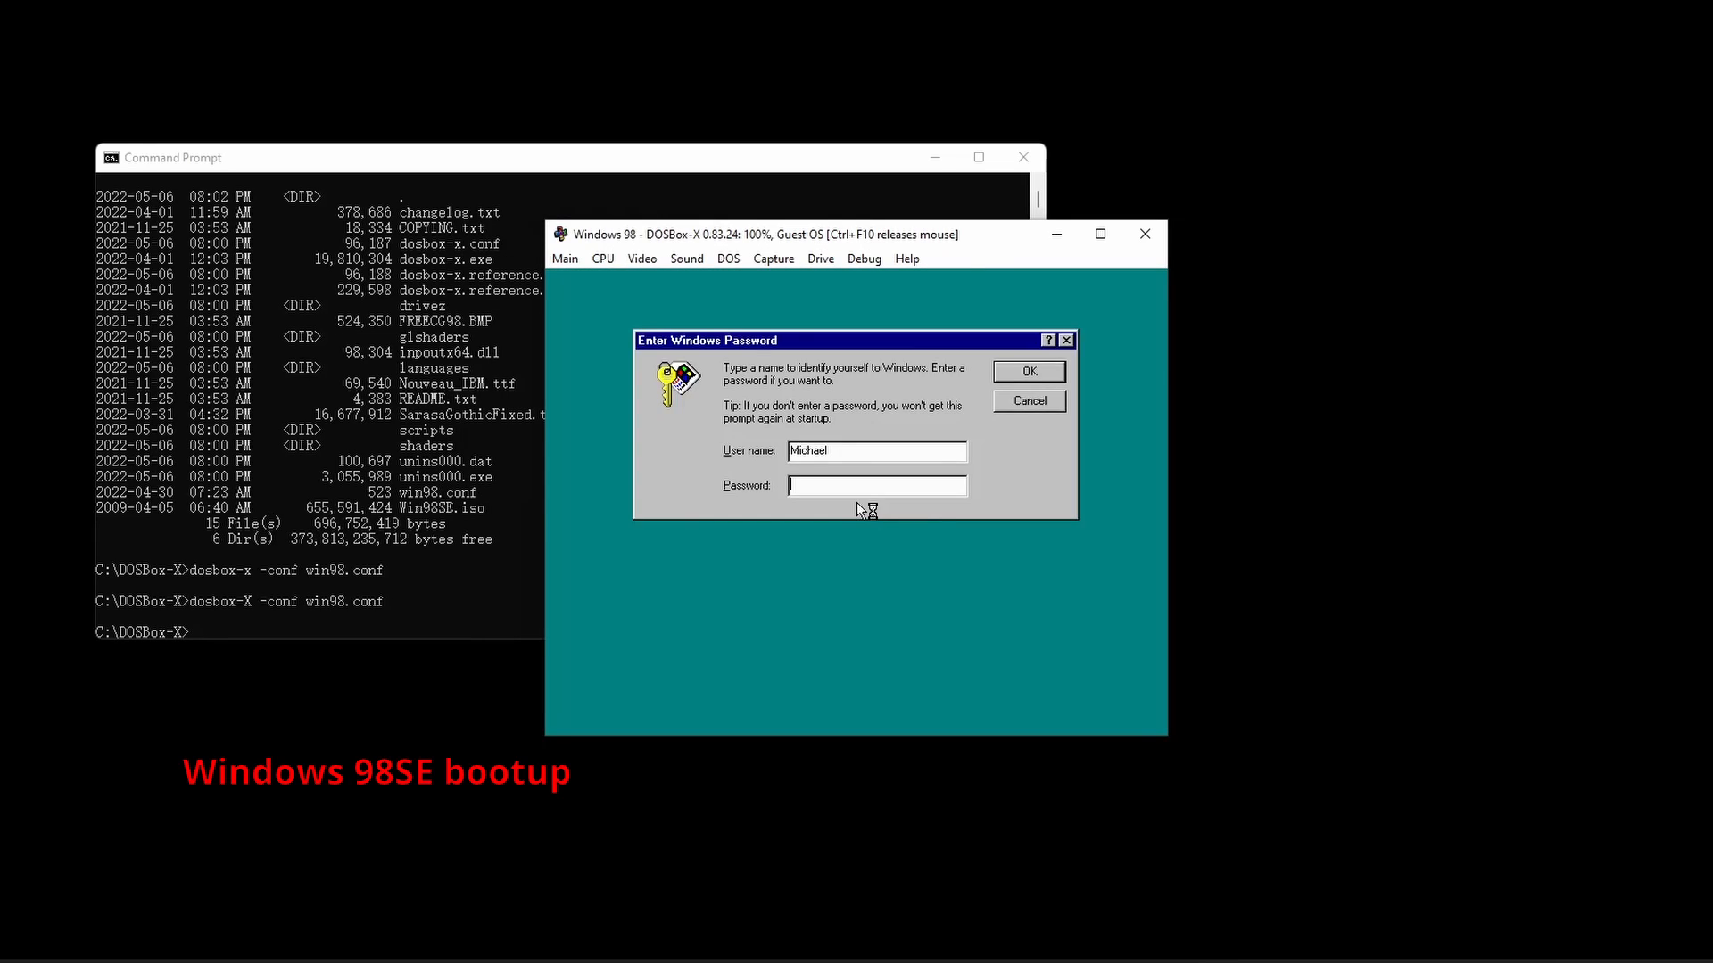
Log on to Windows 98 with a blank password and close the Welcome to Windows 98 window.
key("Return")
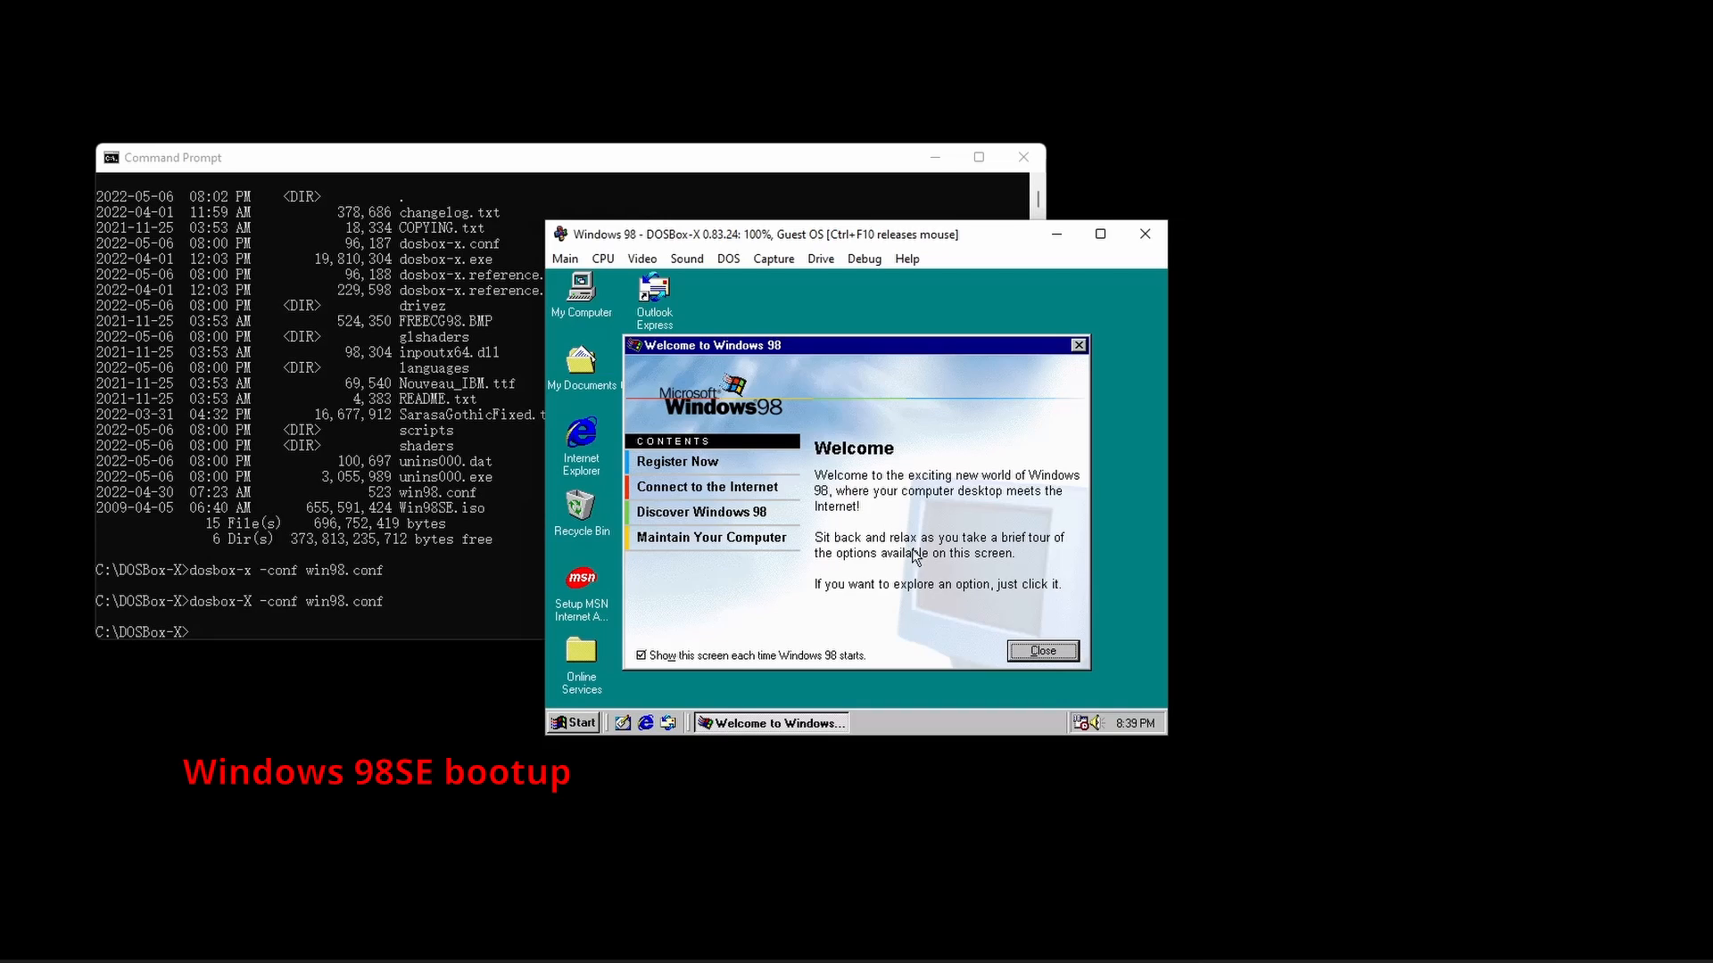
left_click(1042, 651)
In the desktop's display properties, set the screen area to 800 by 600 pixels and the colors to True Color (32 bit).
right_click(736, 461)
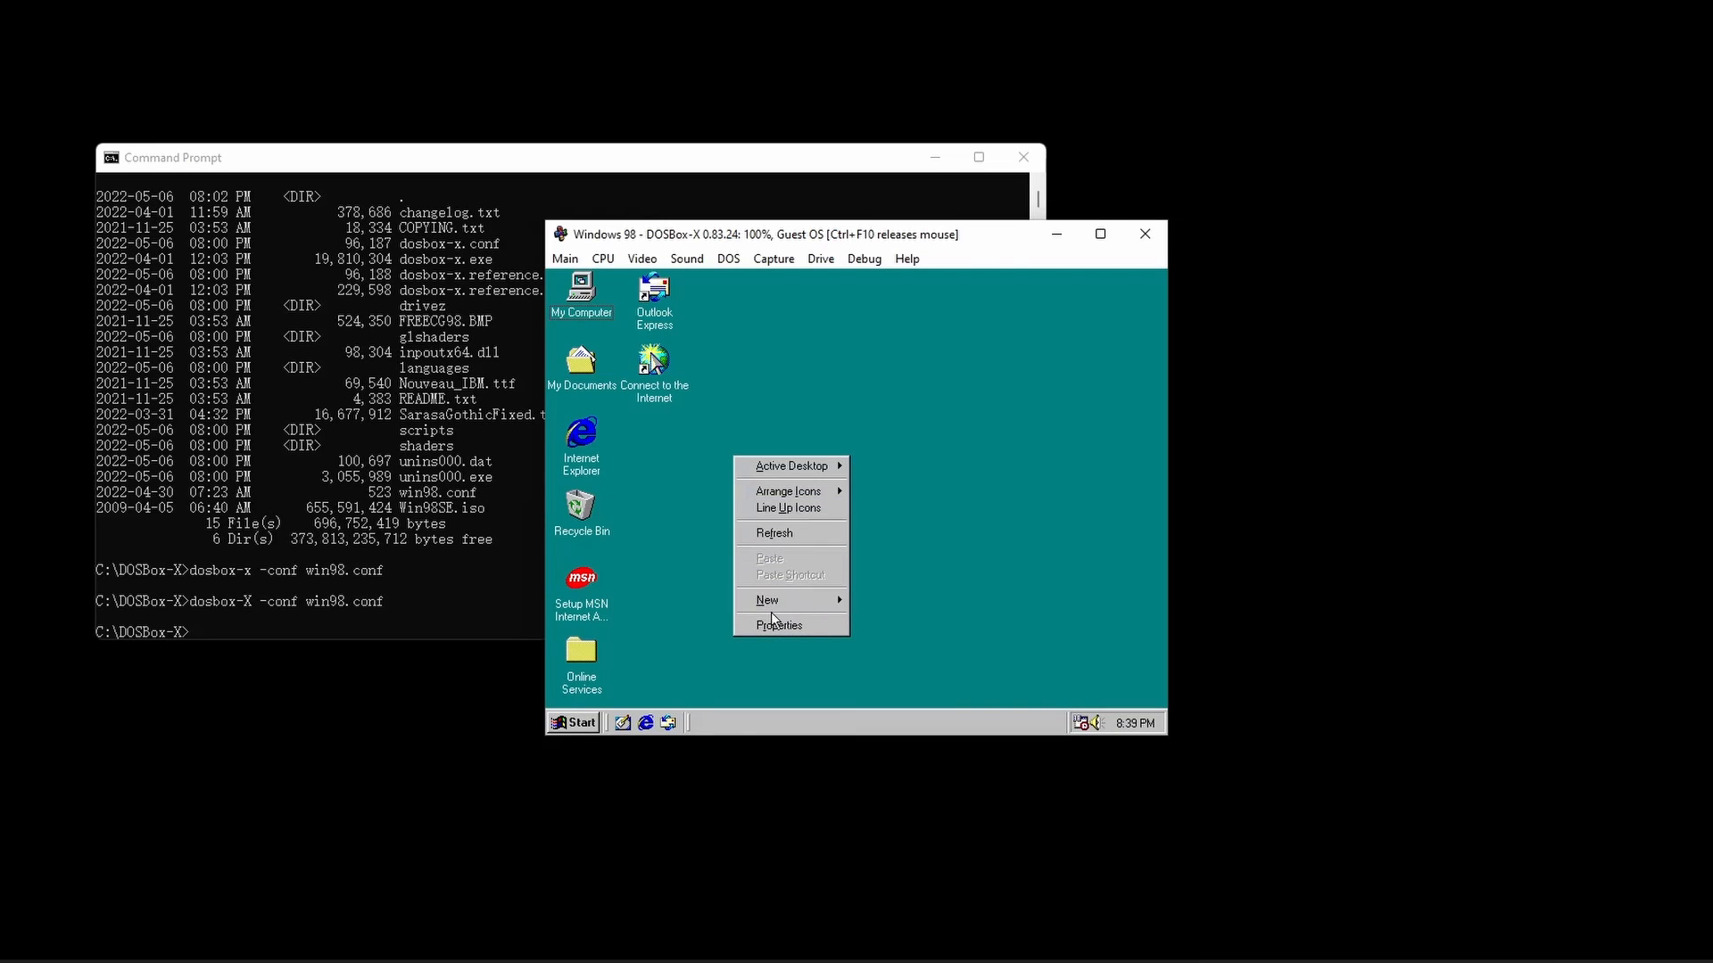
left_click(789, 626)
left_click(883, 305)
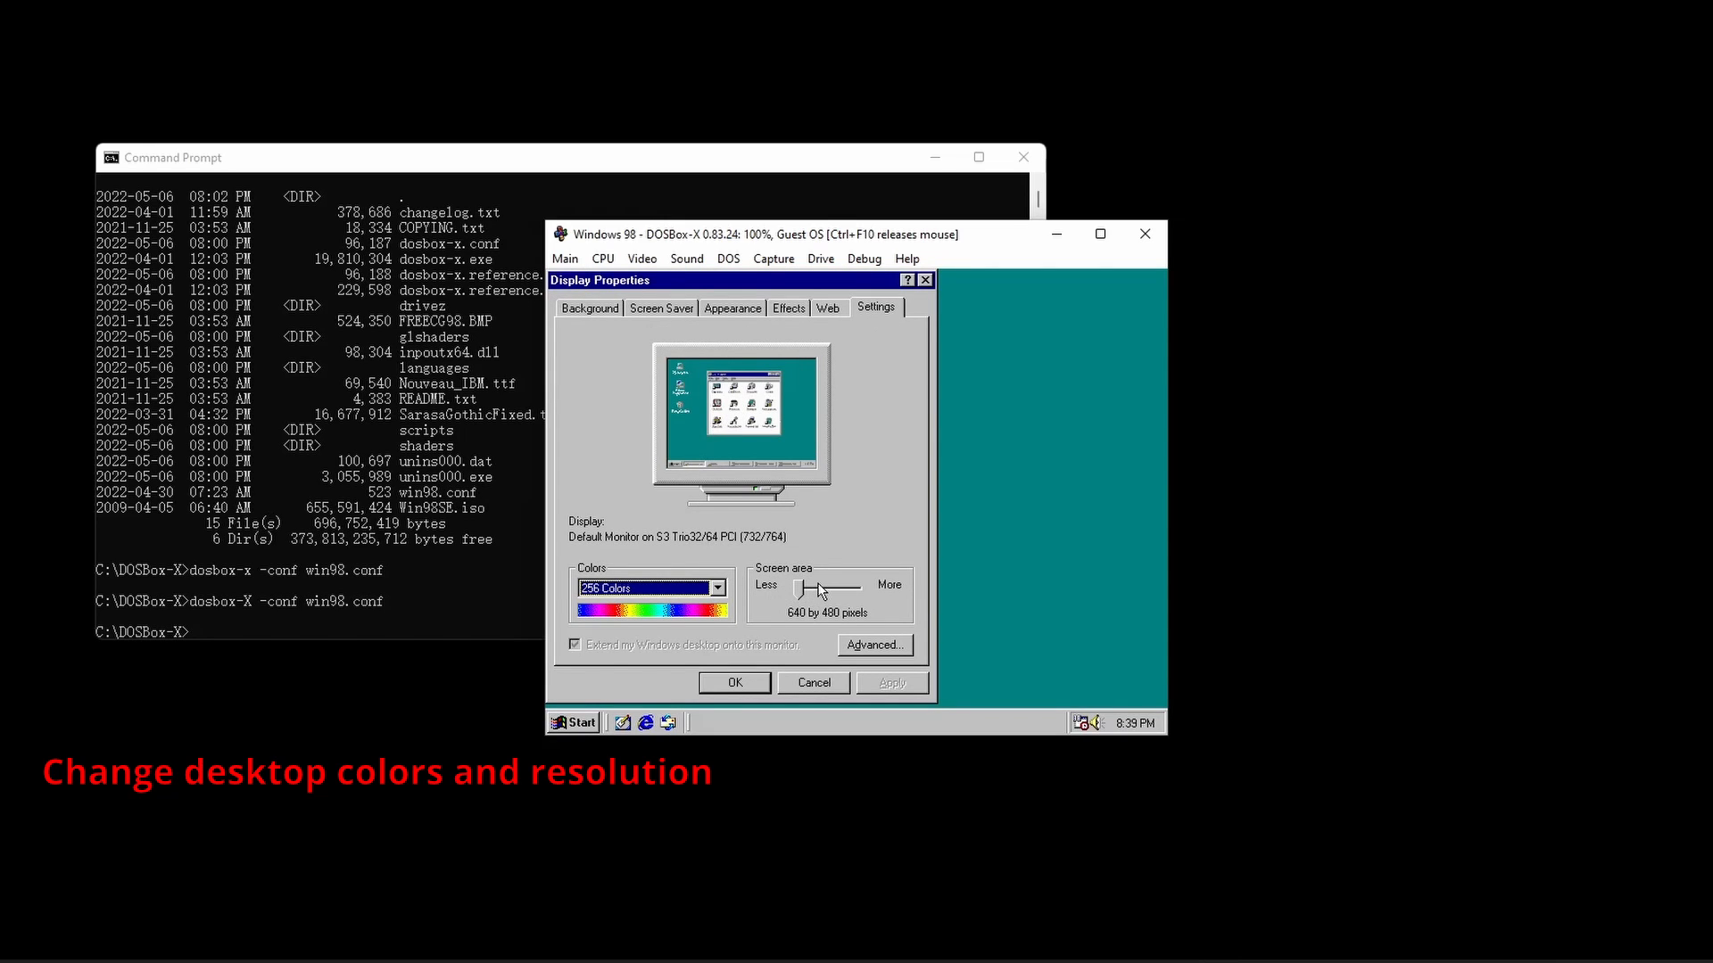
left_click(815, 585)
left_click(718, 588)
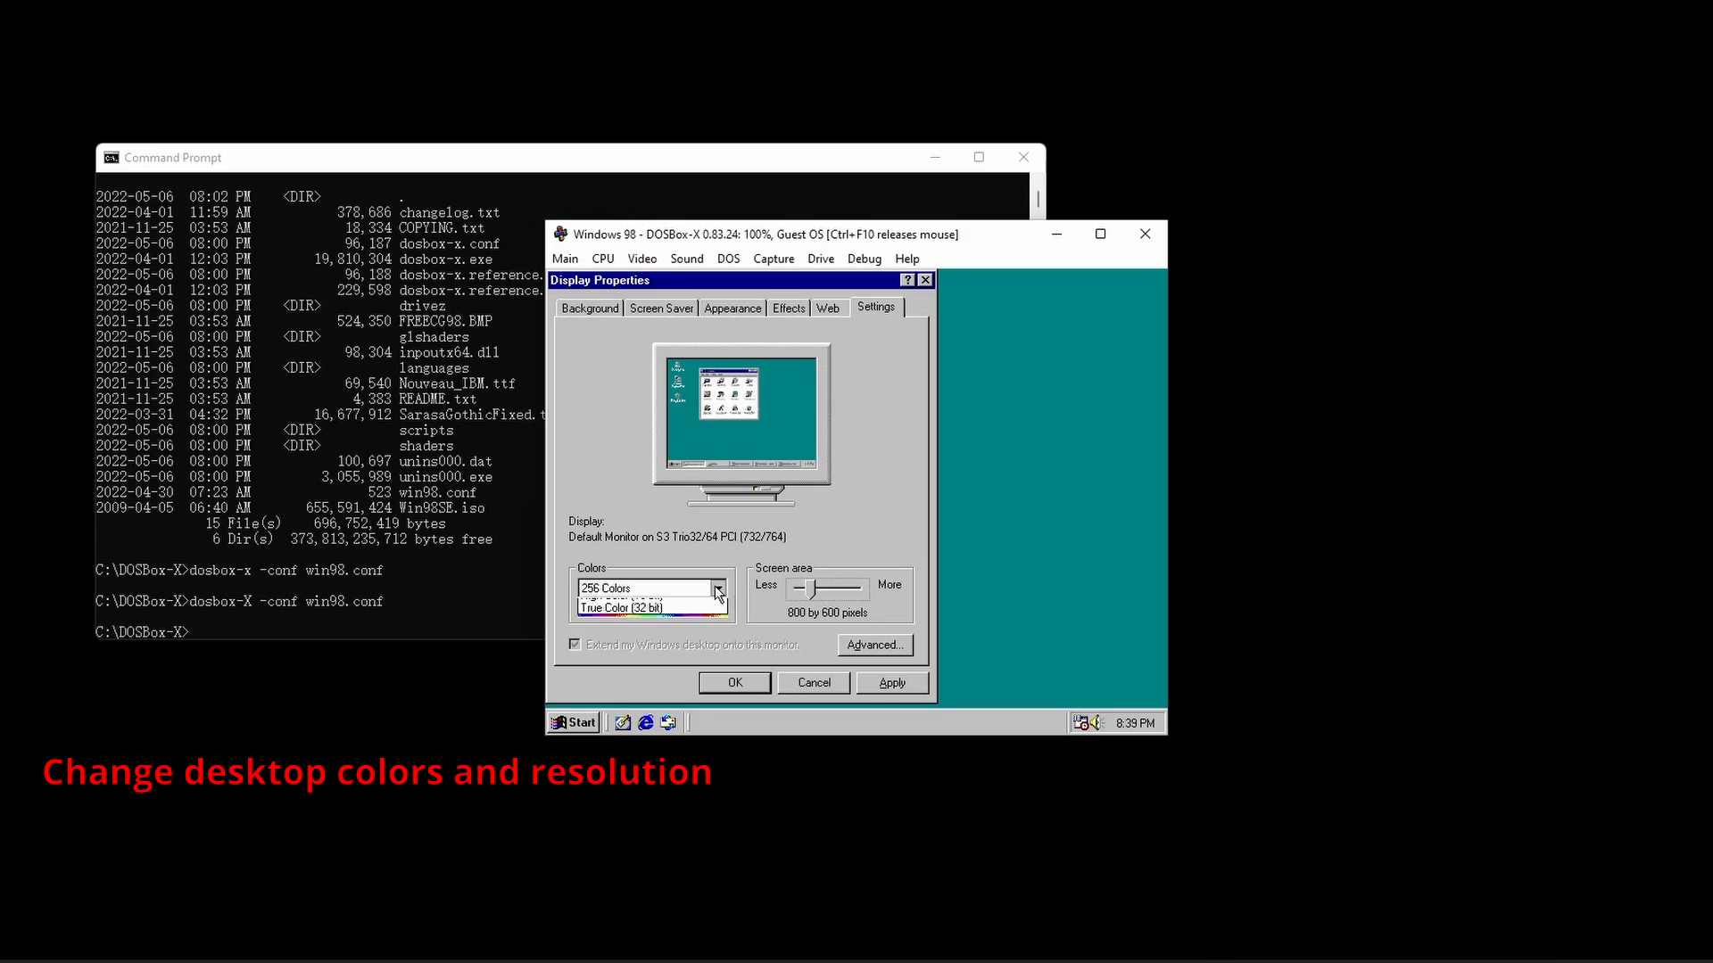
left_click(661, 639)
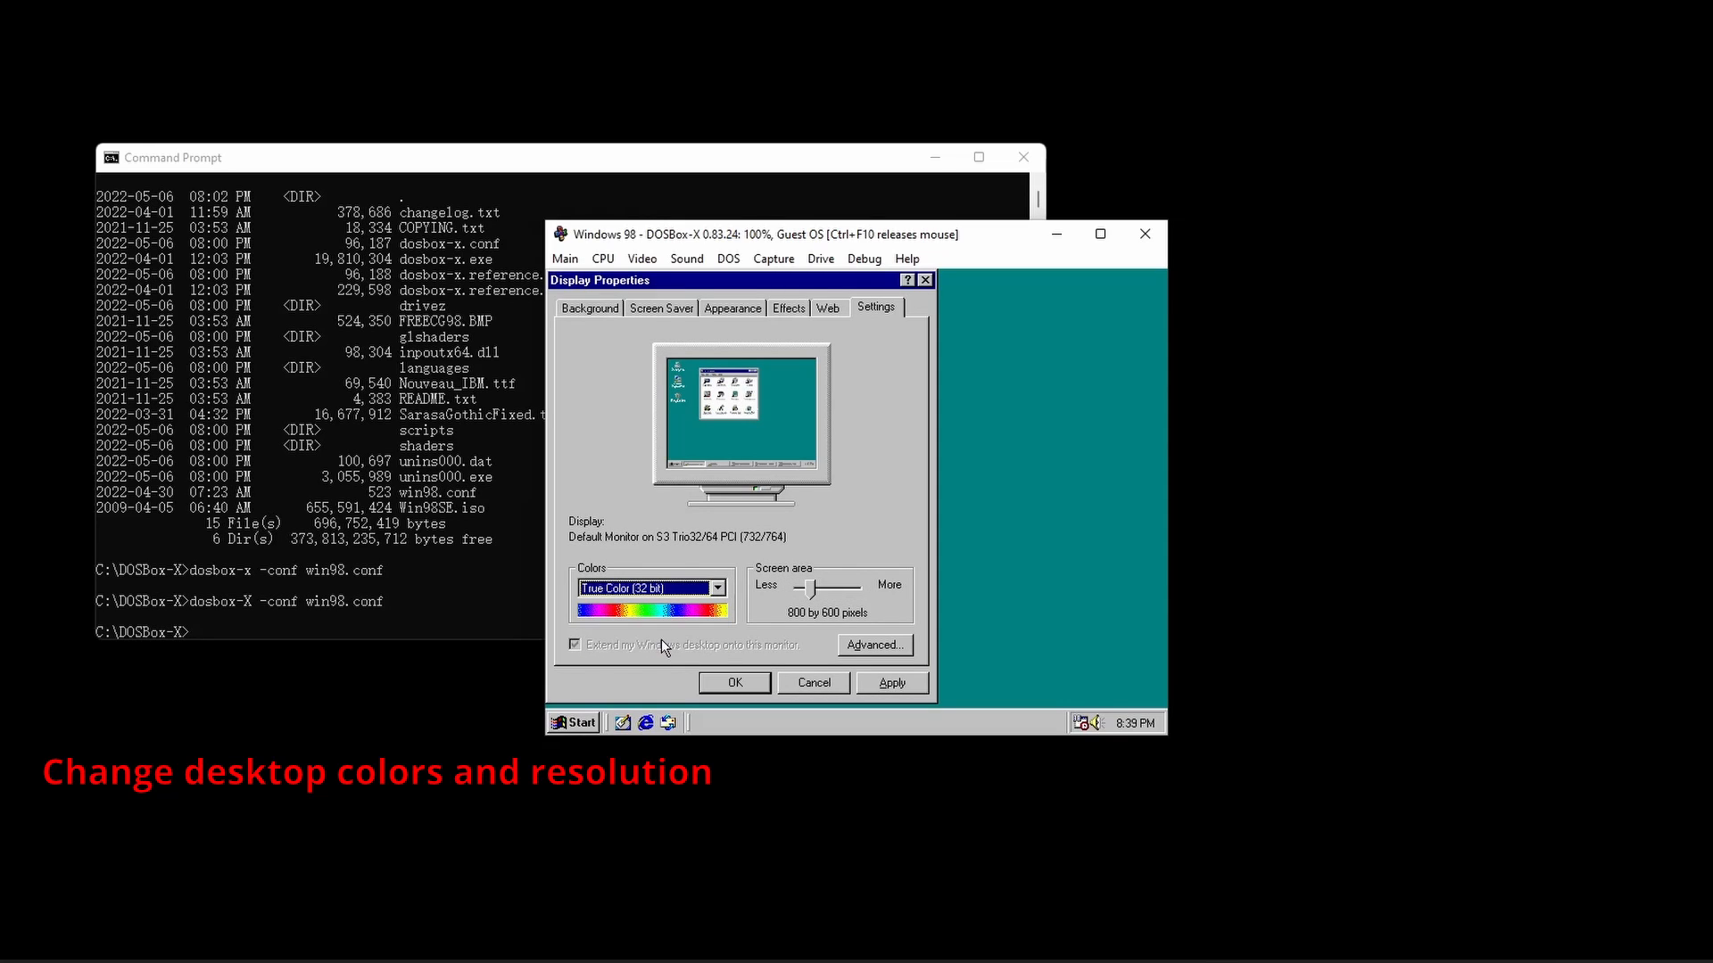
Apply the new color settings without restarting and keep the resized desktop.
left_click(751, 681)
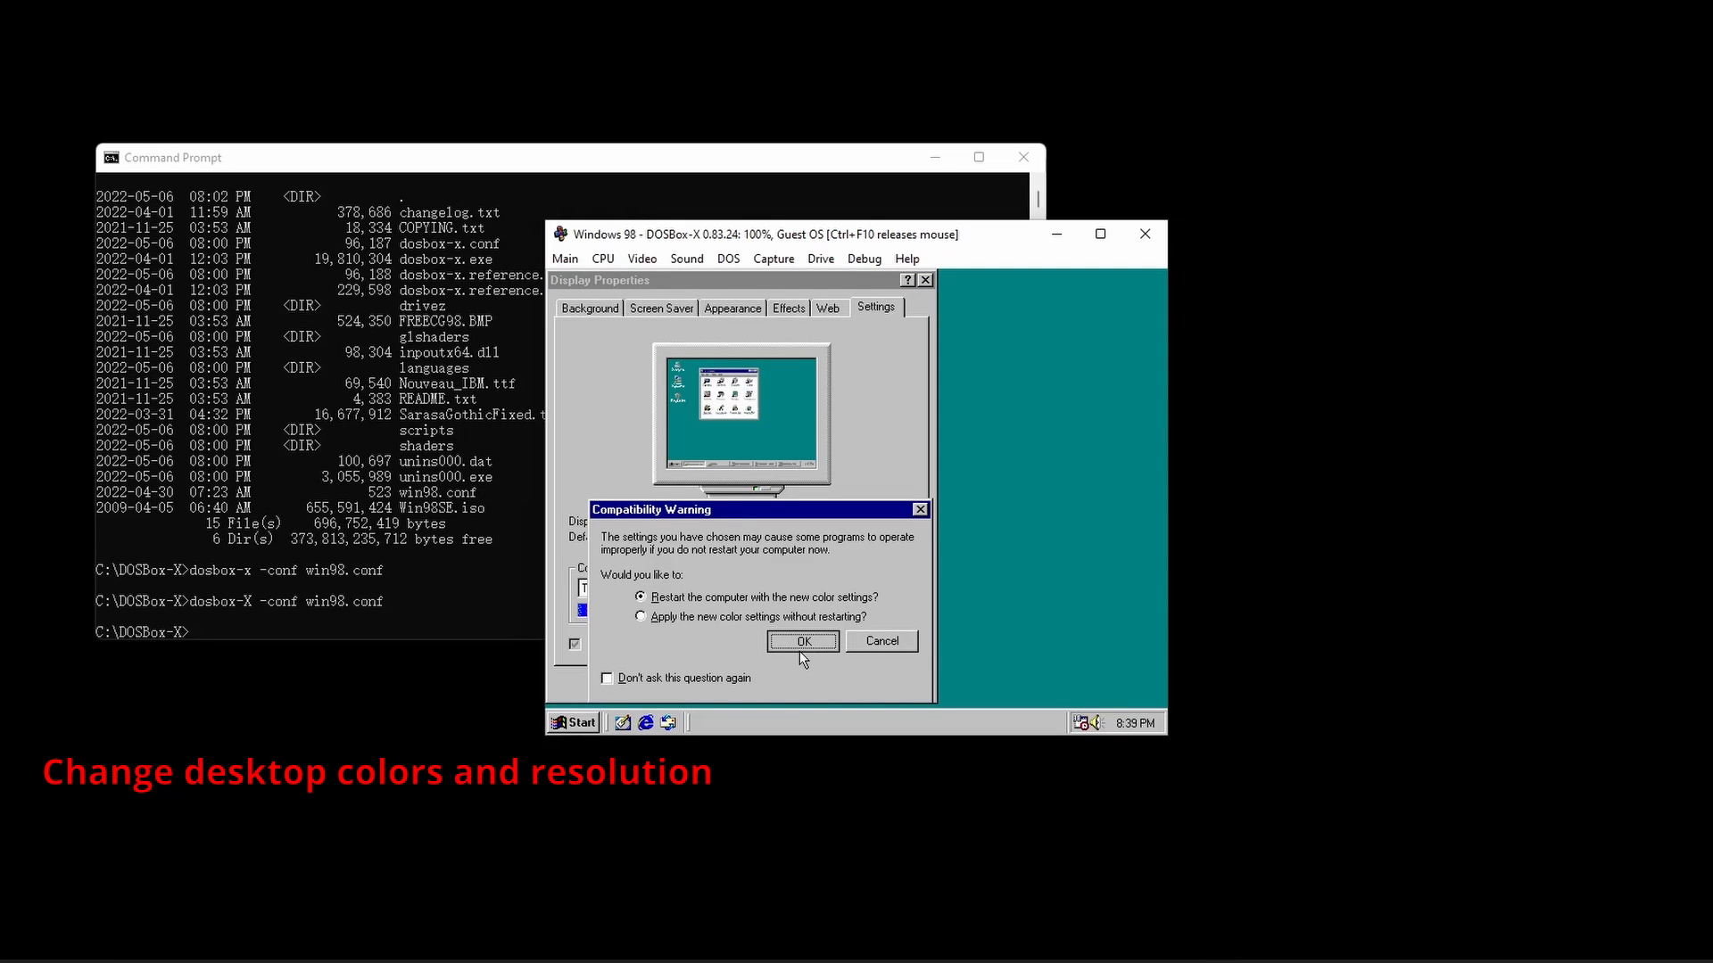
left_click(714, 616)
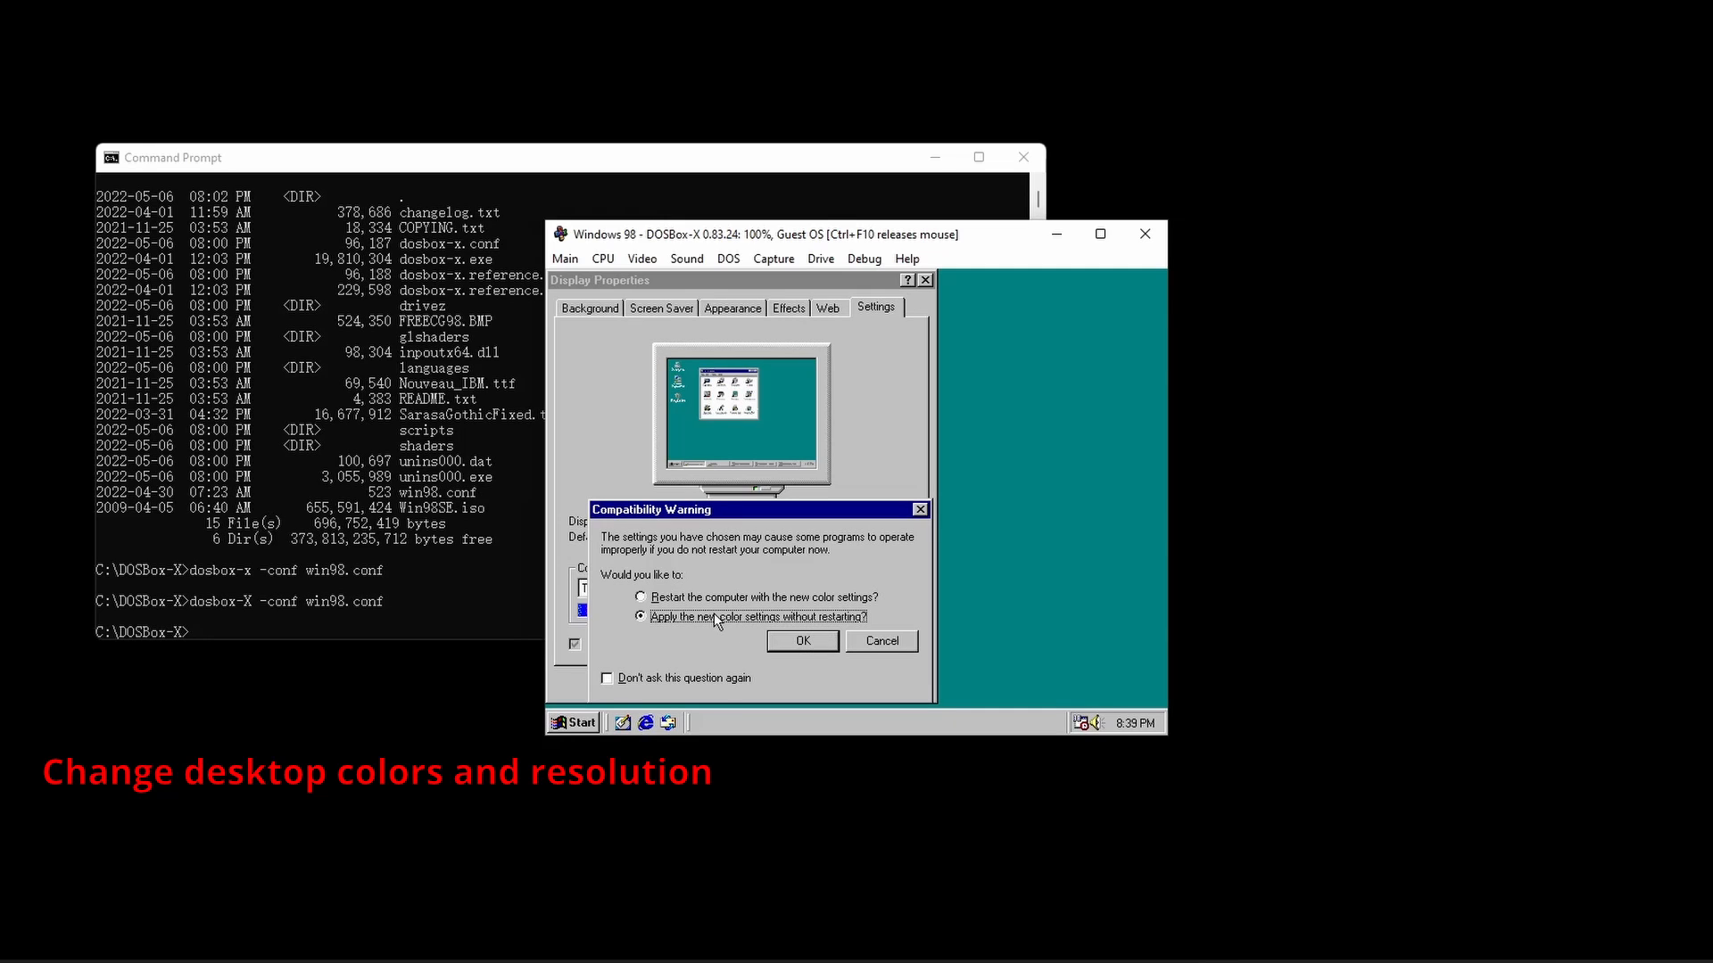
left_click(802, 641)
left_click(824, 557)
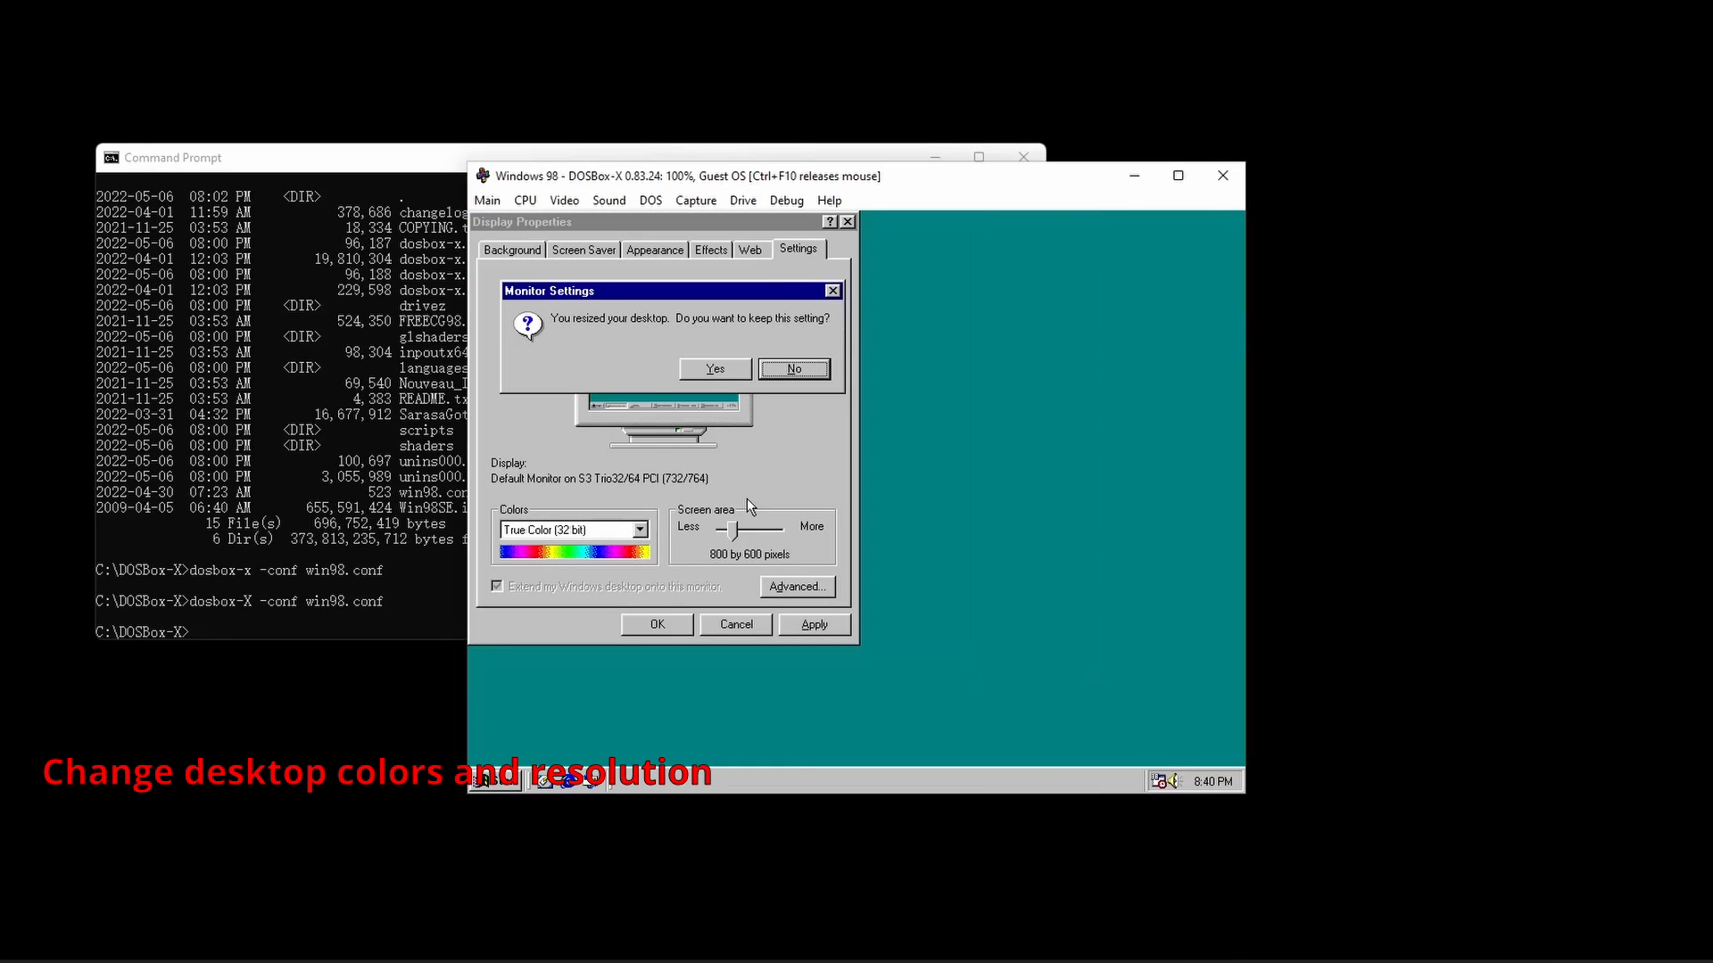
left_click(721, 368)
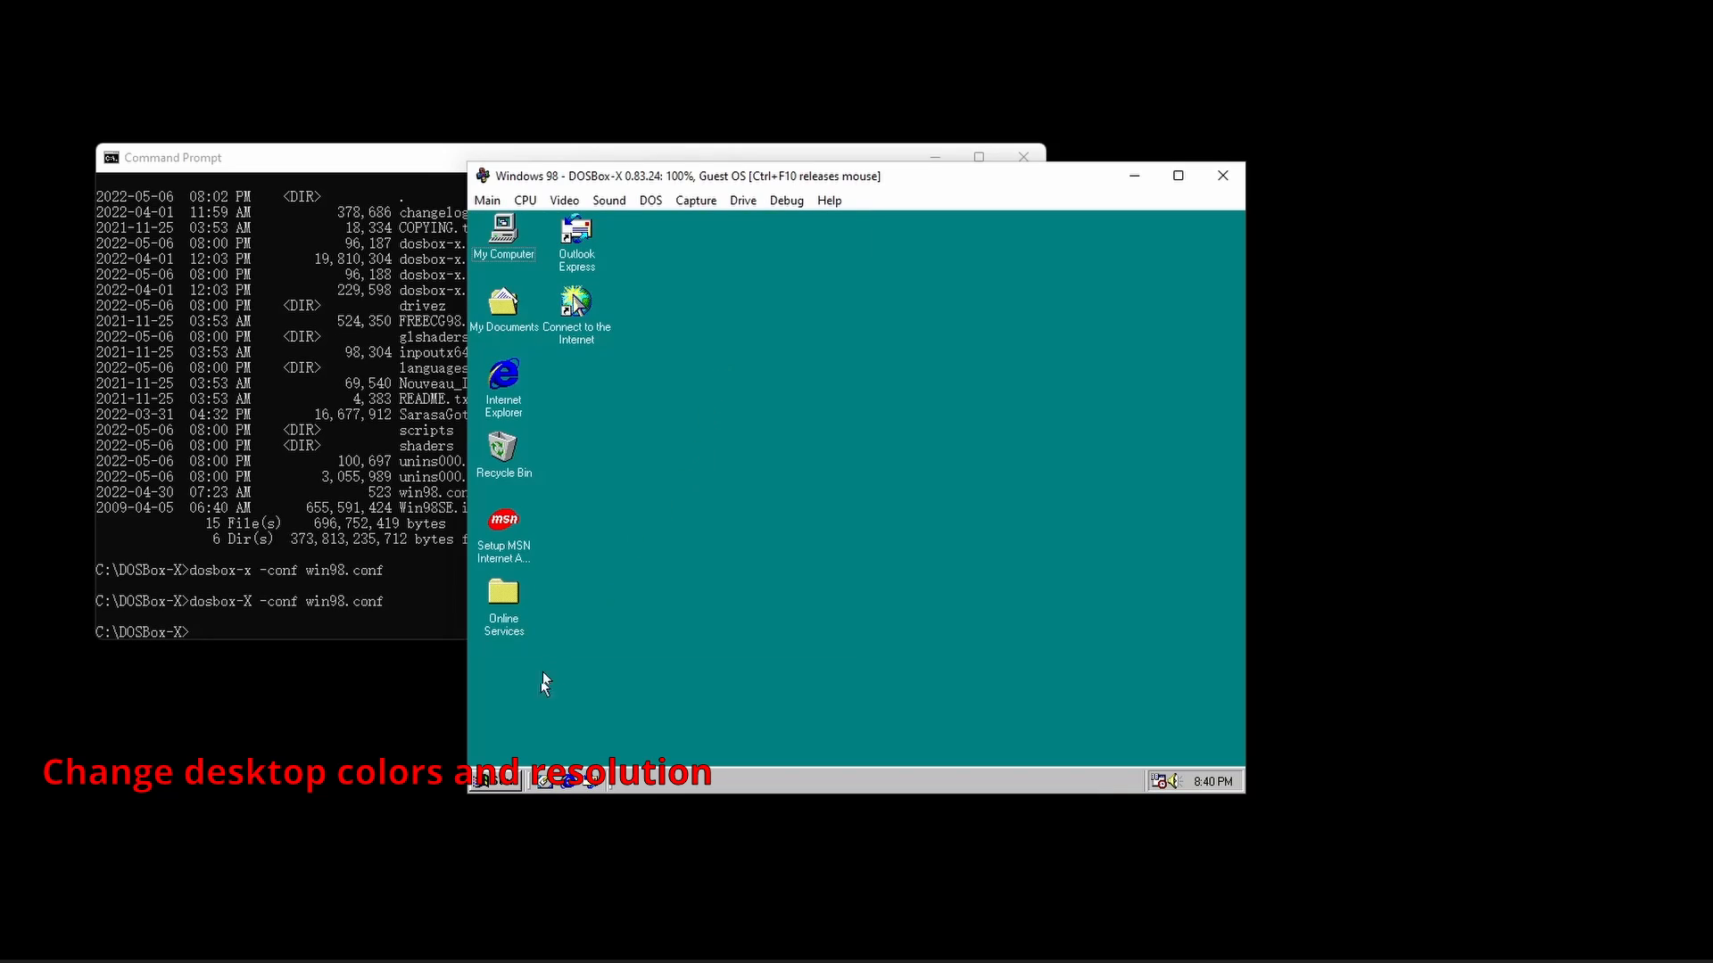
Shut down Windows 98 in the virtual machine.
left_click(496, 784)
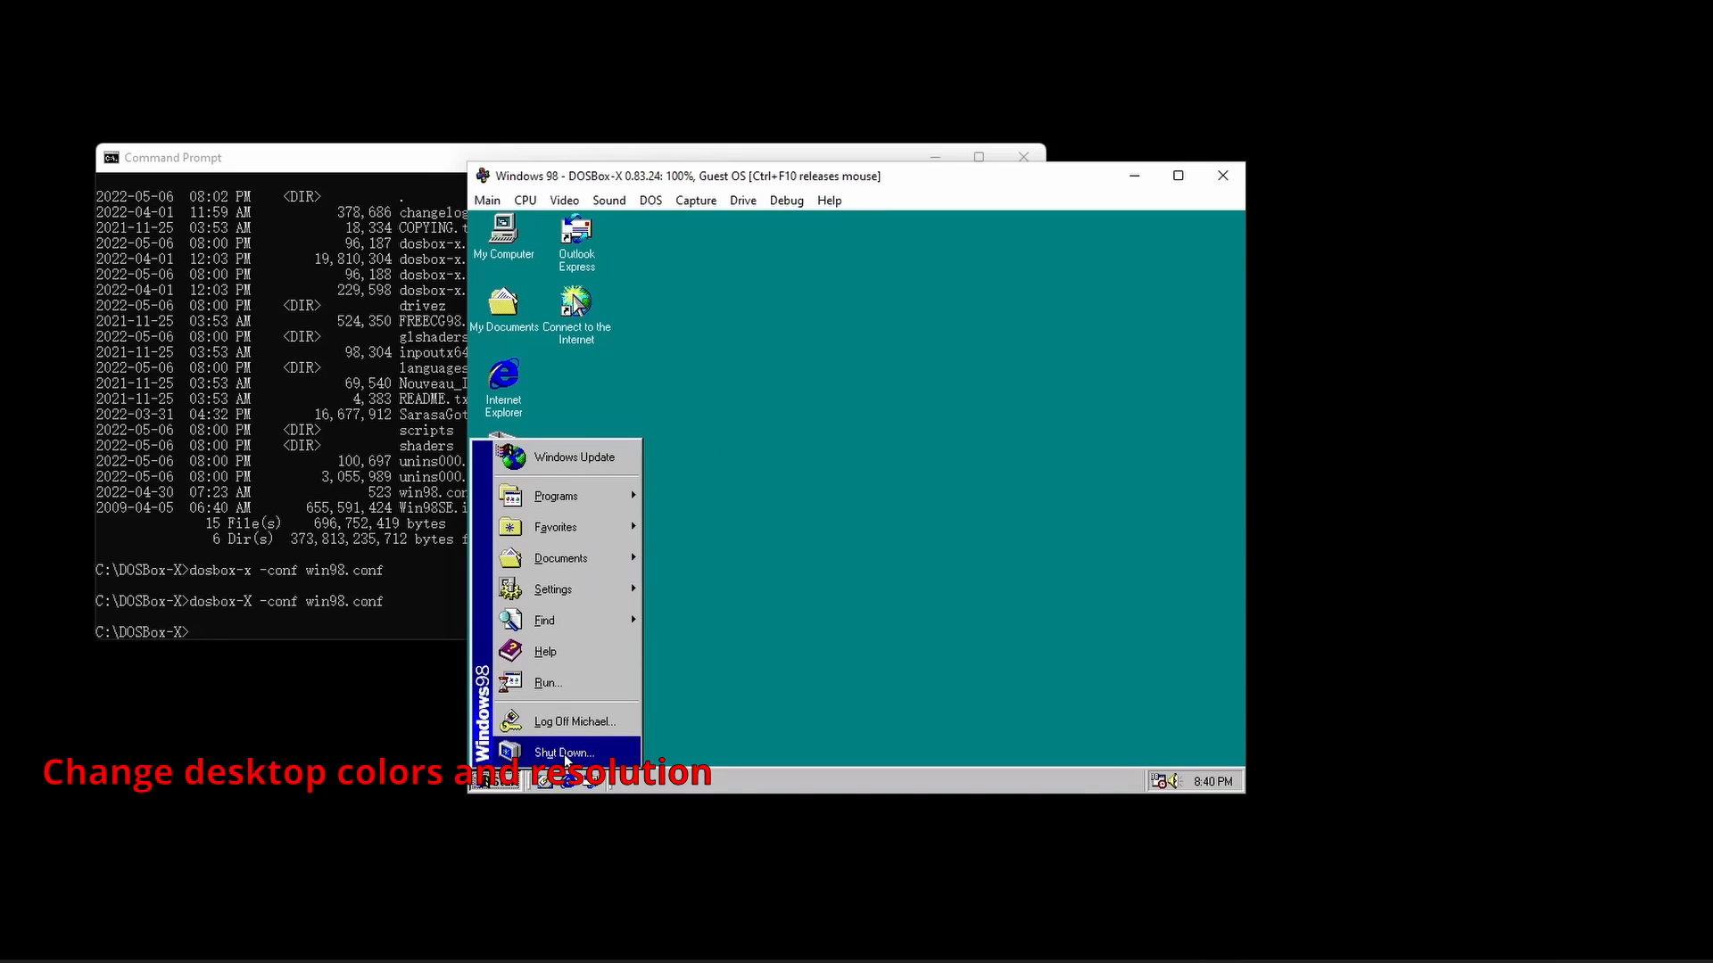
left_click(564, 752)
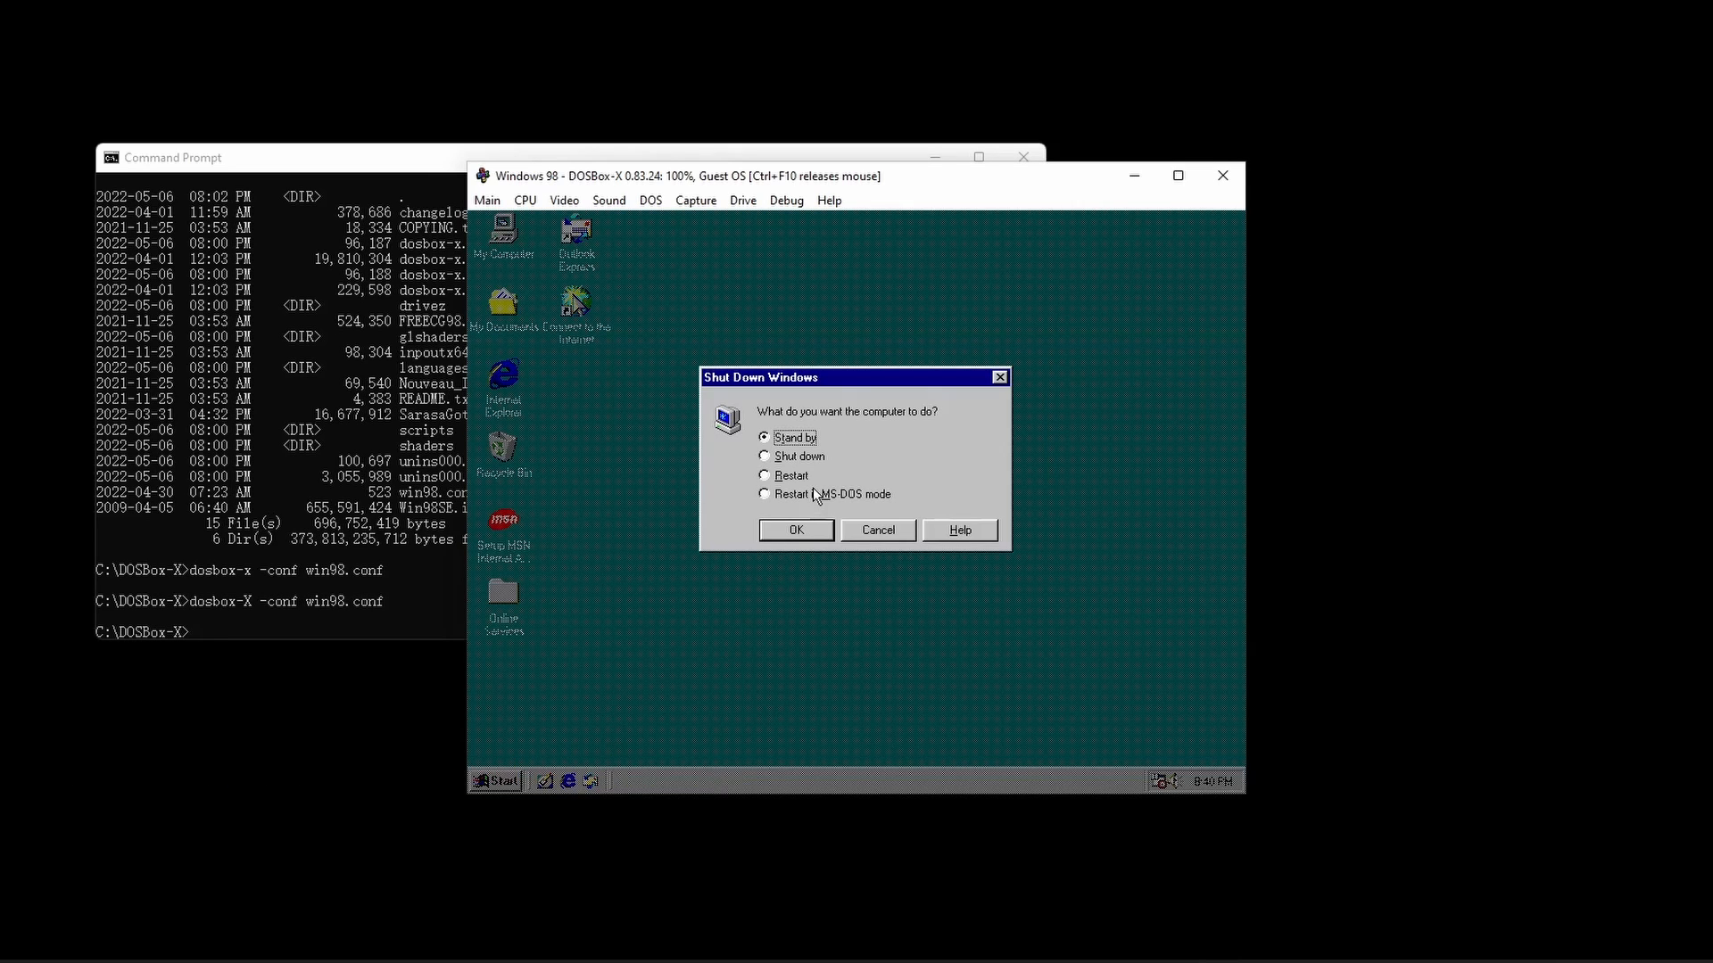
left_click(808, 462)
left_click(797, 530)
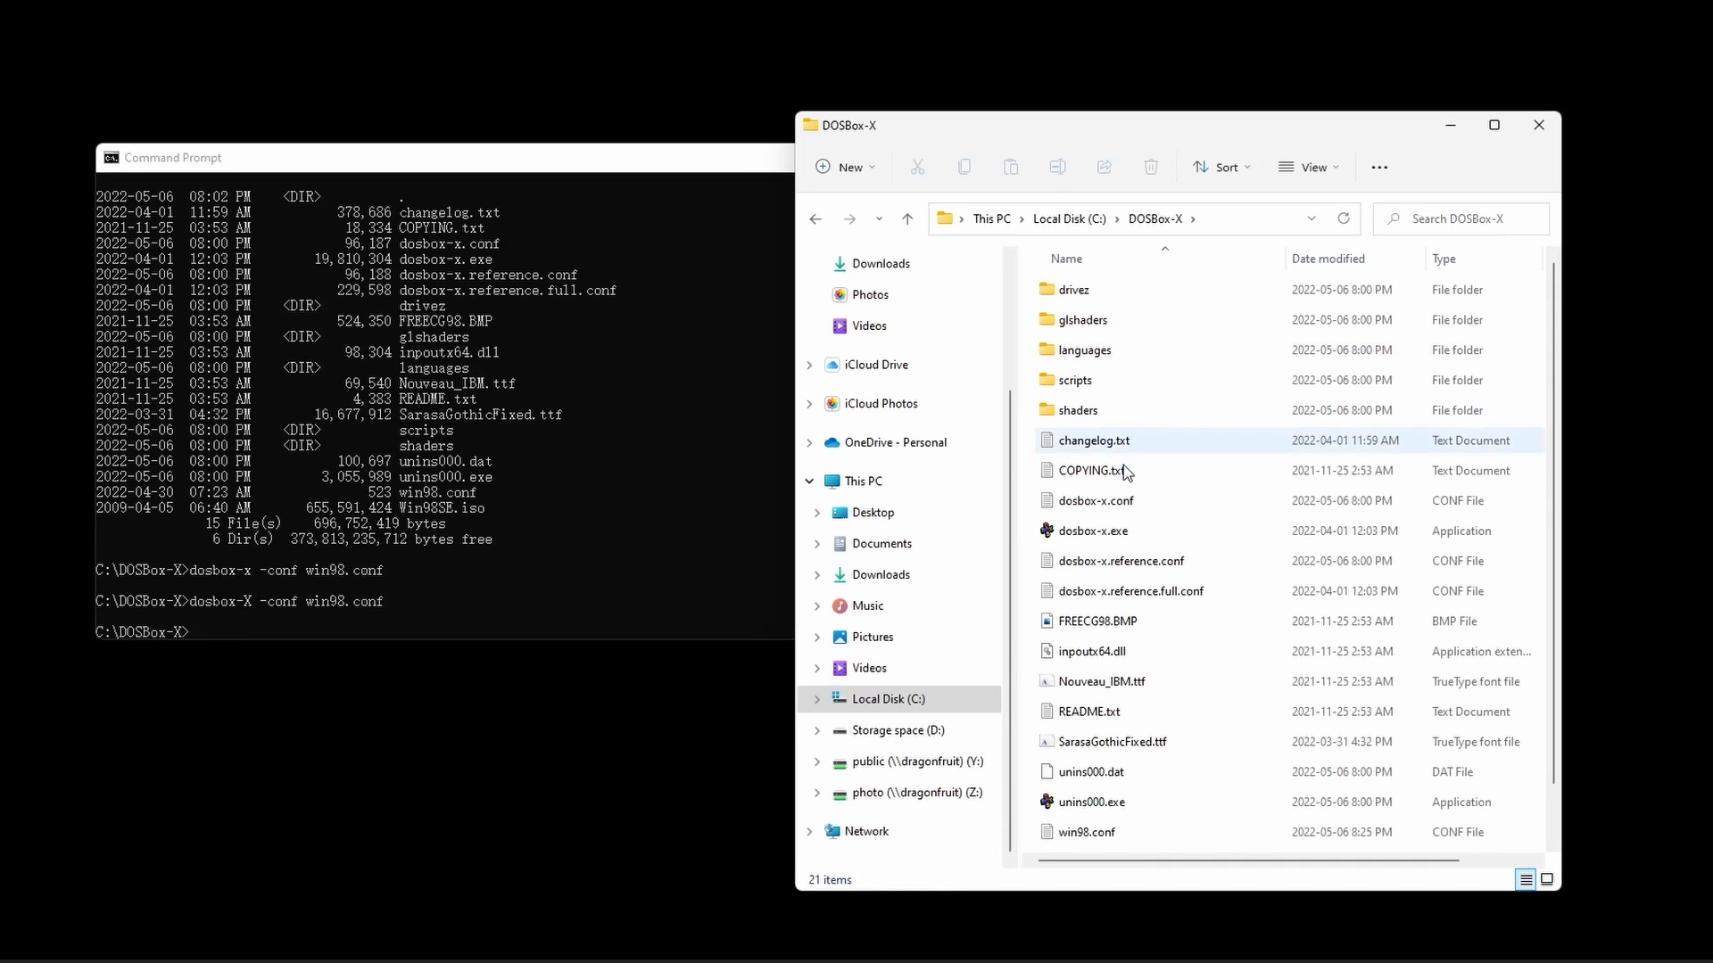
Start the Windows 98 virtual machine from the DOSBox-X folder by opening win98.conf with DOSBox-X.
scroll(1145, 562, "down", 2)
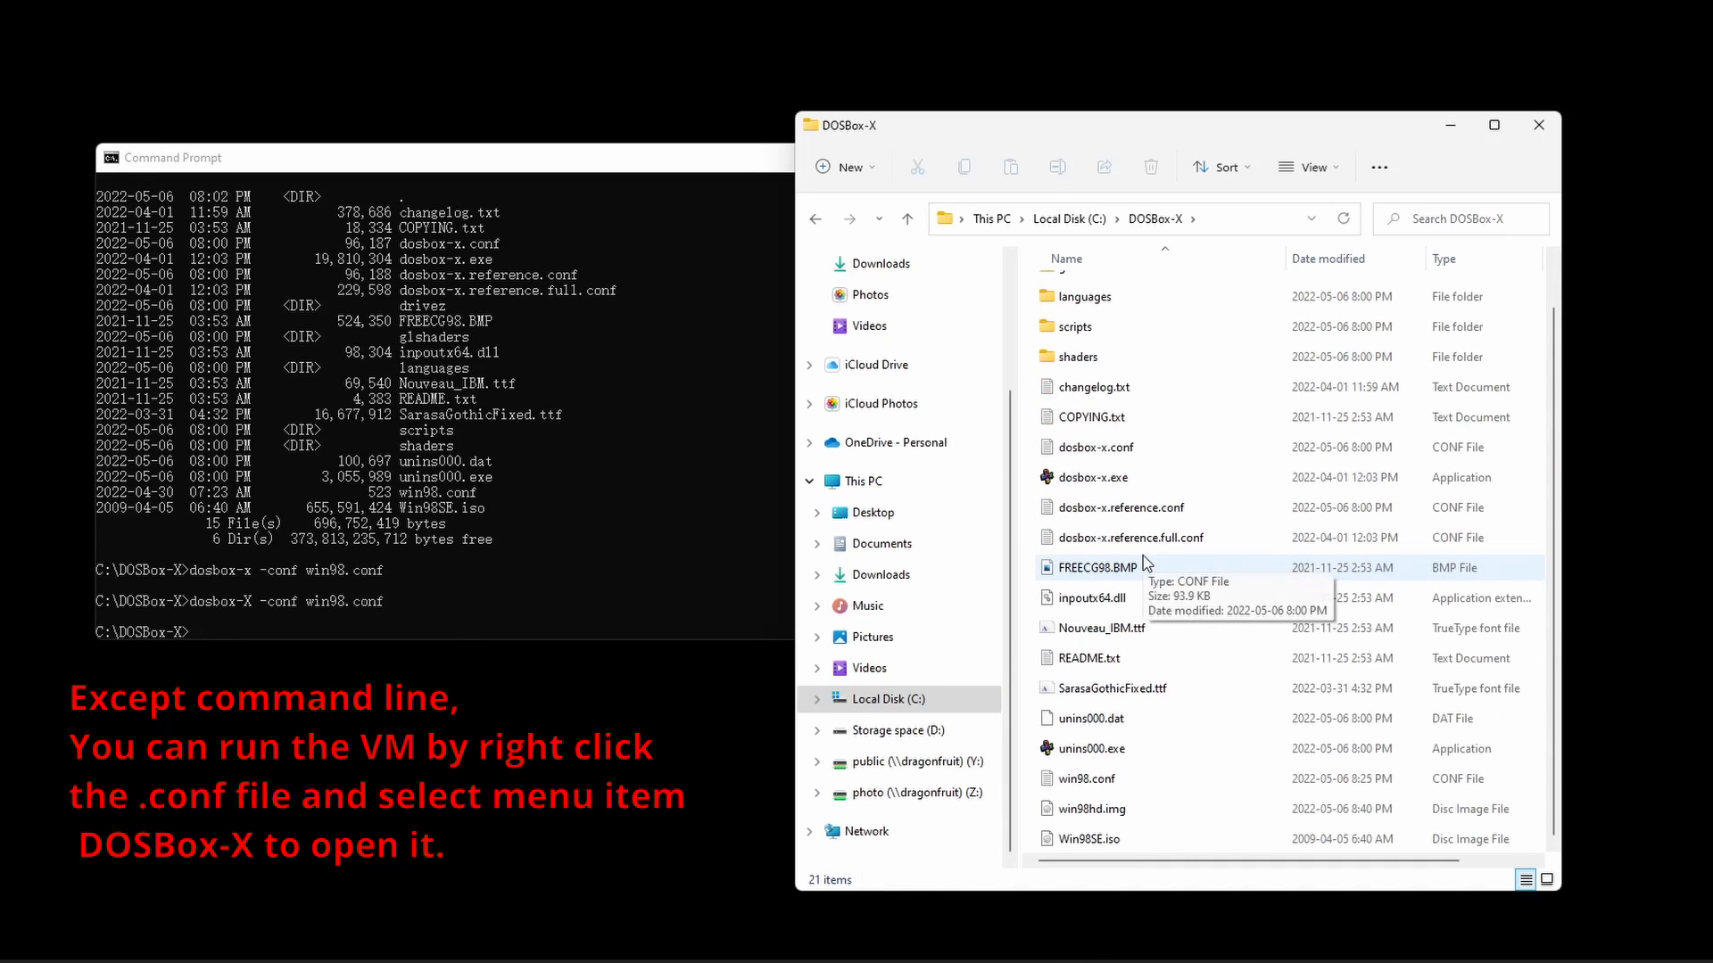
right_click(1115, 782)
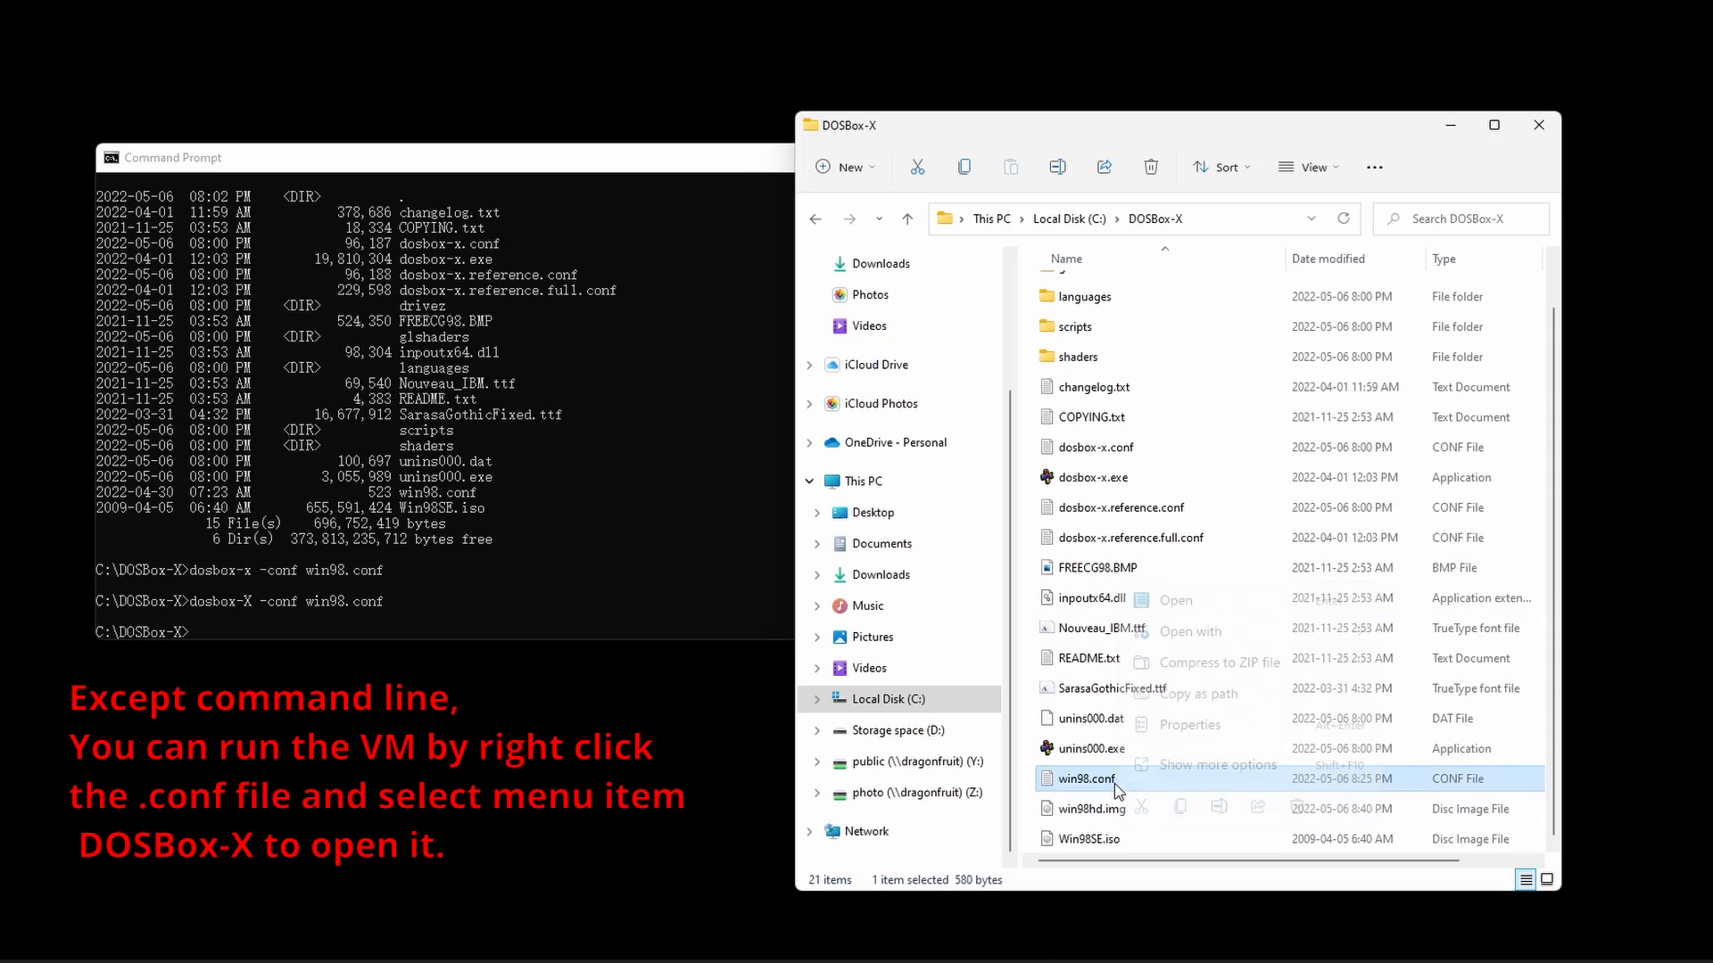
left_click(1181, 769)
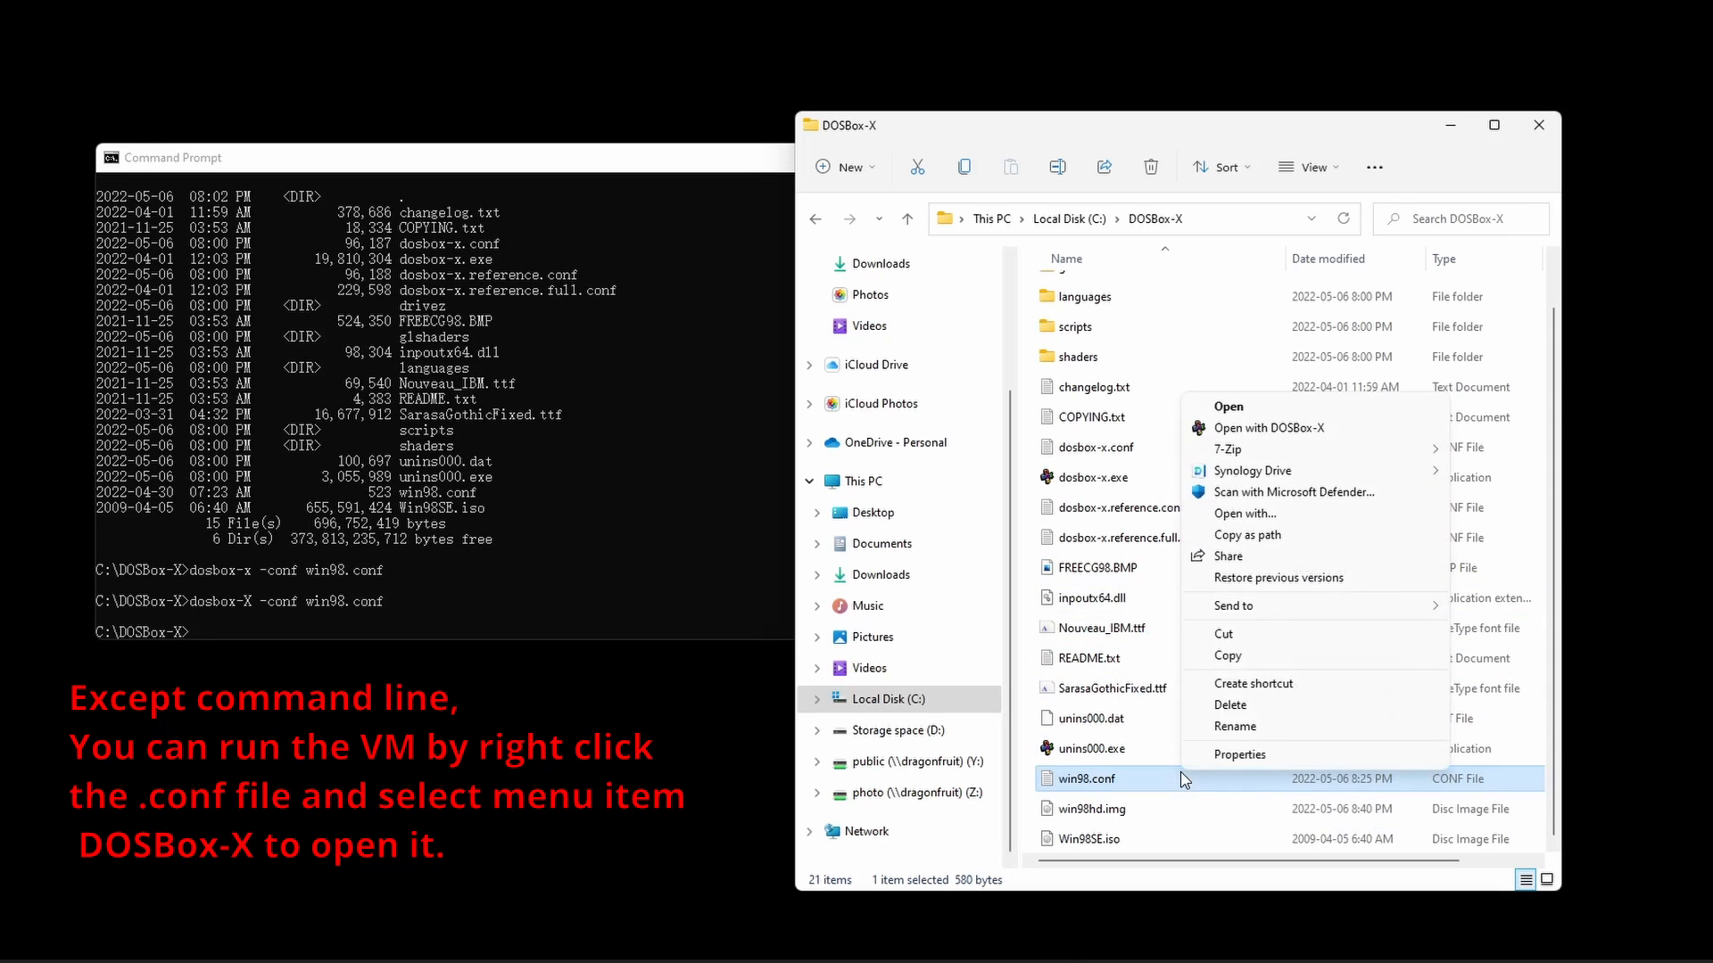
left_click(1353, 428)
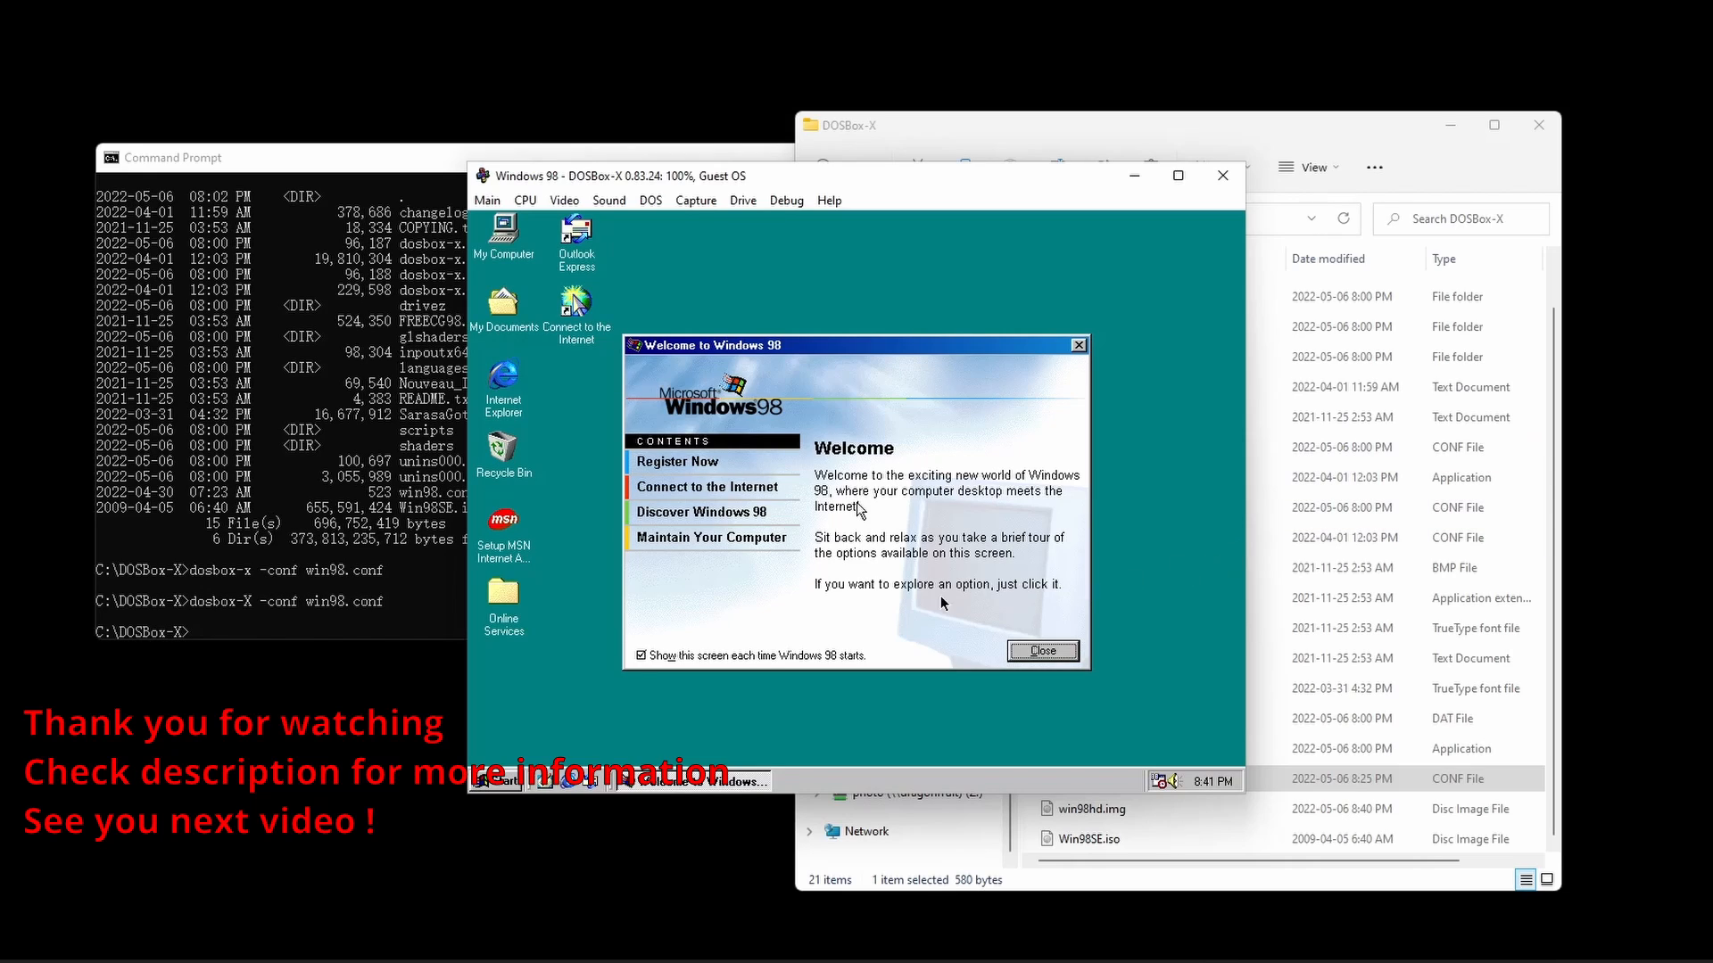
left_click(597, 713)
left_click(500, 780)
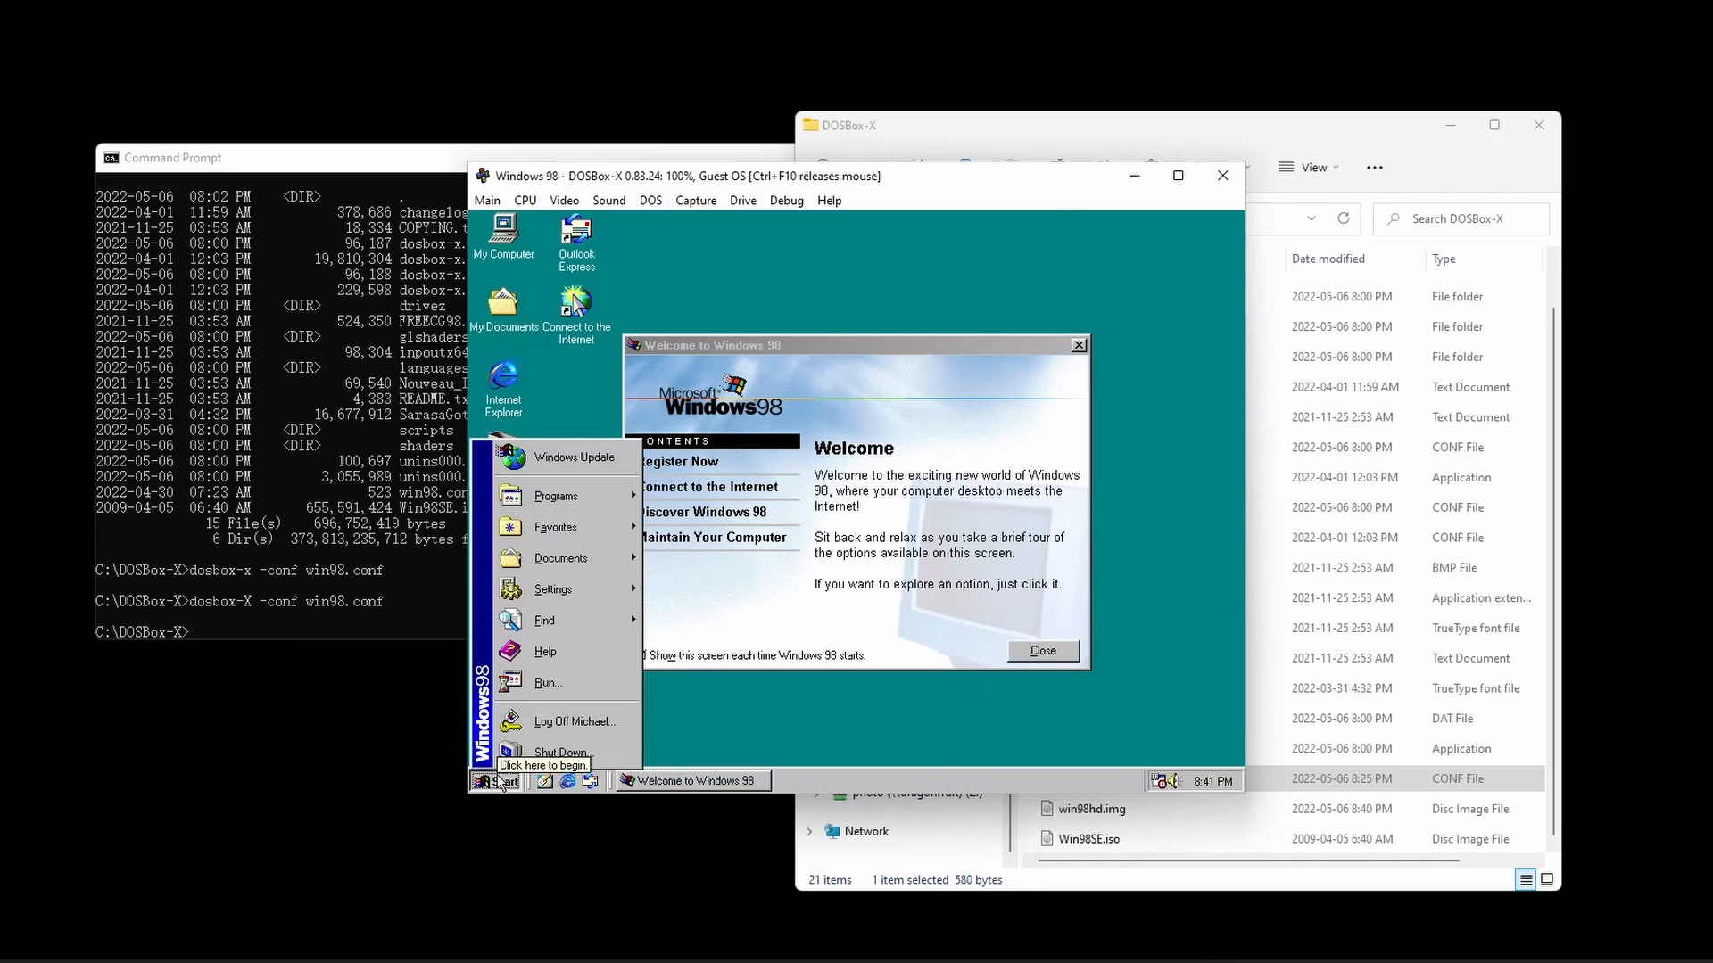
mouse_move(540, 505)
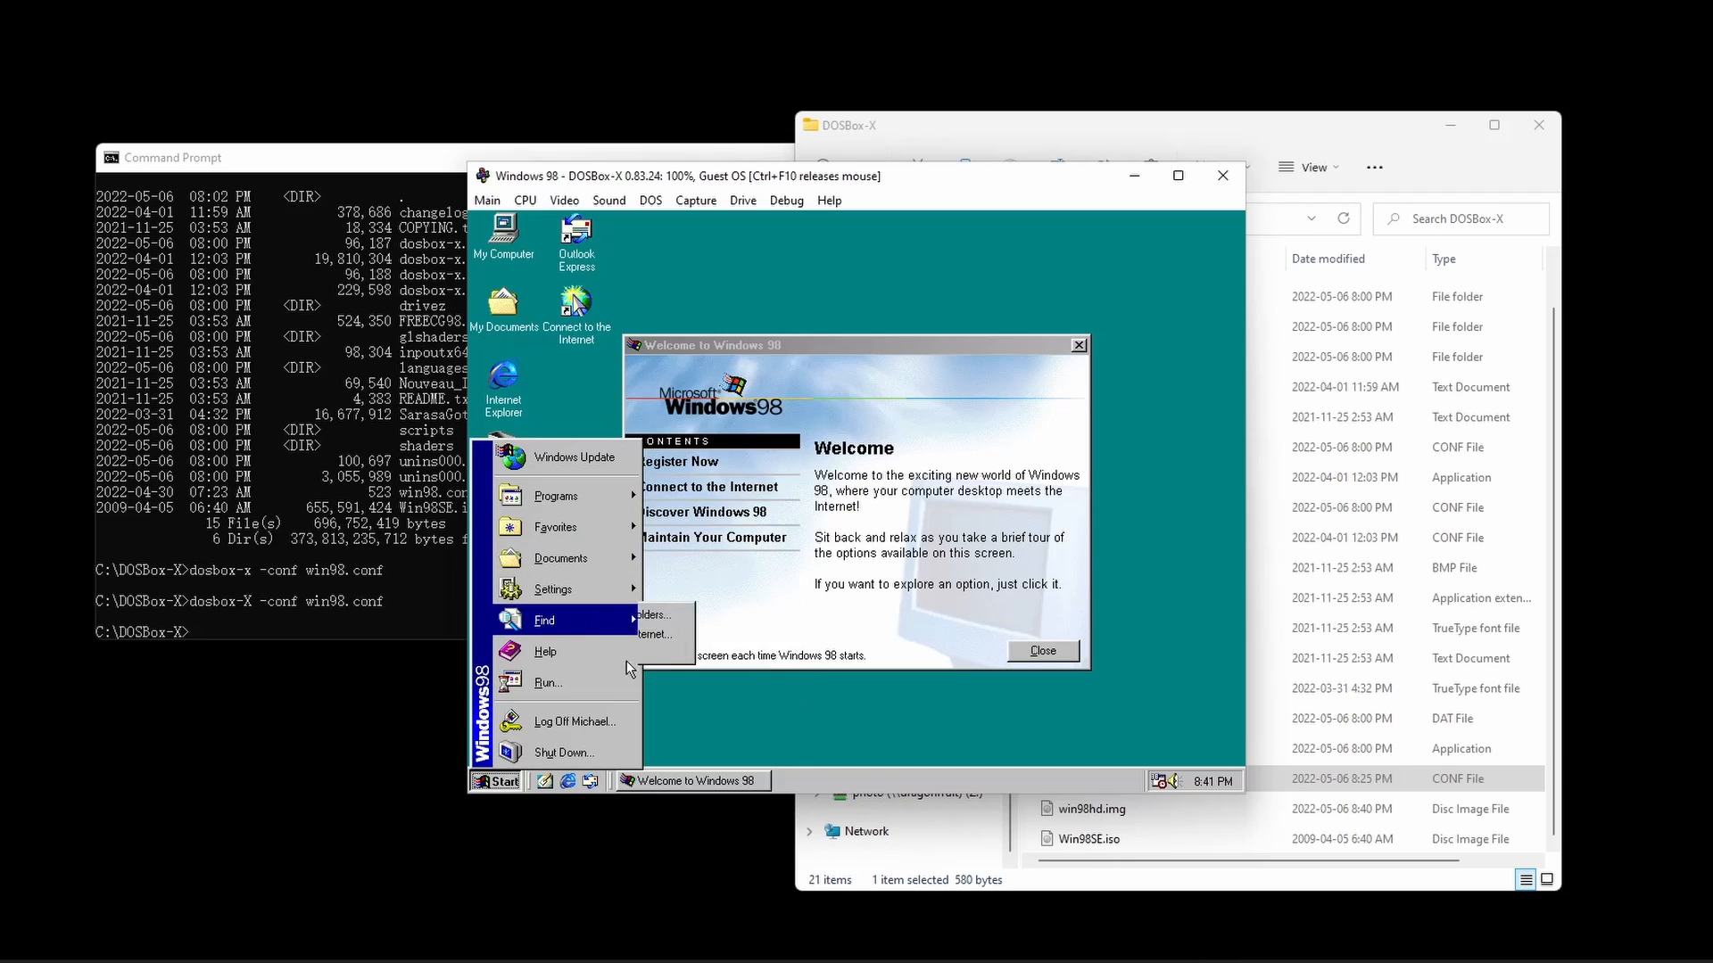
left_click(831, 721)
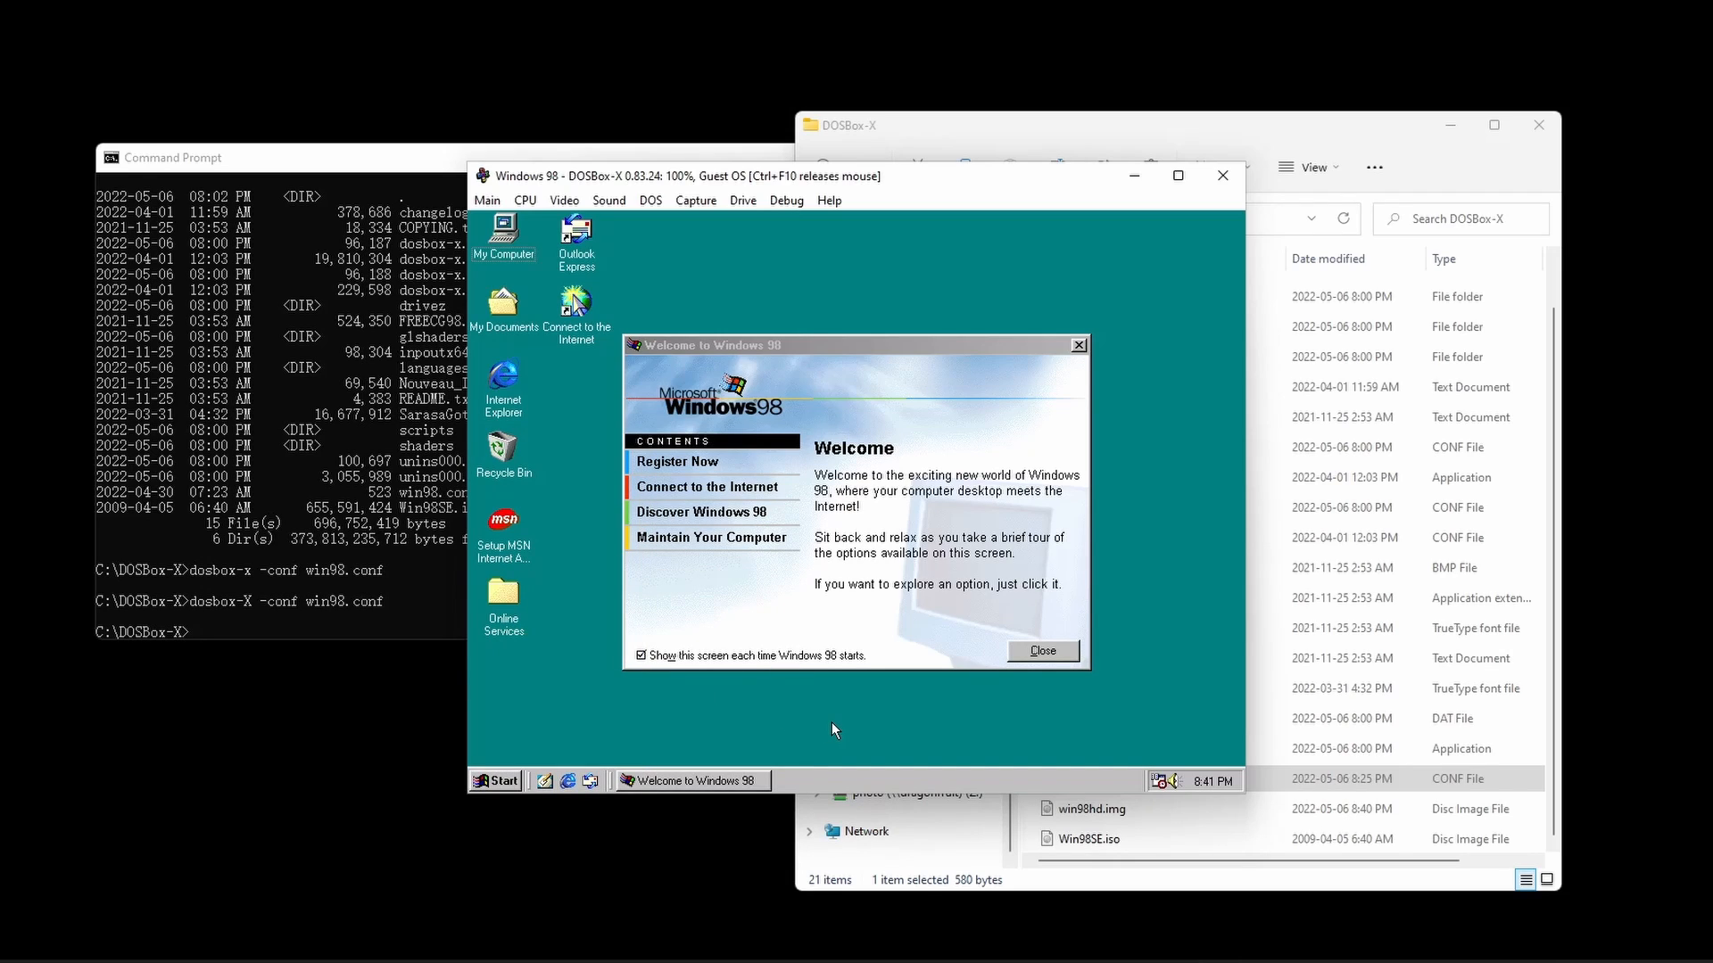
key("ctrl+F10")
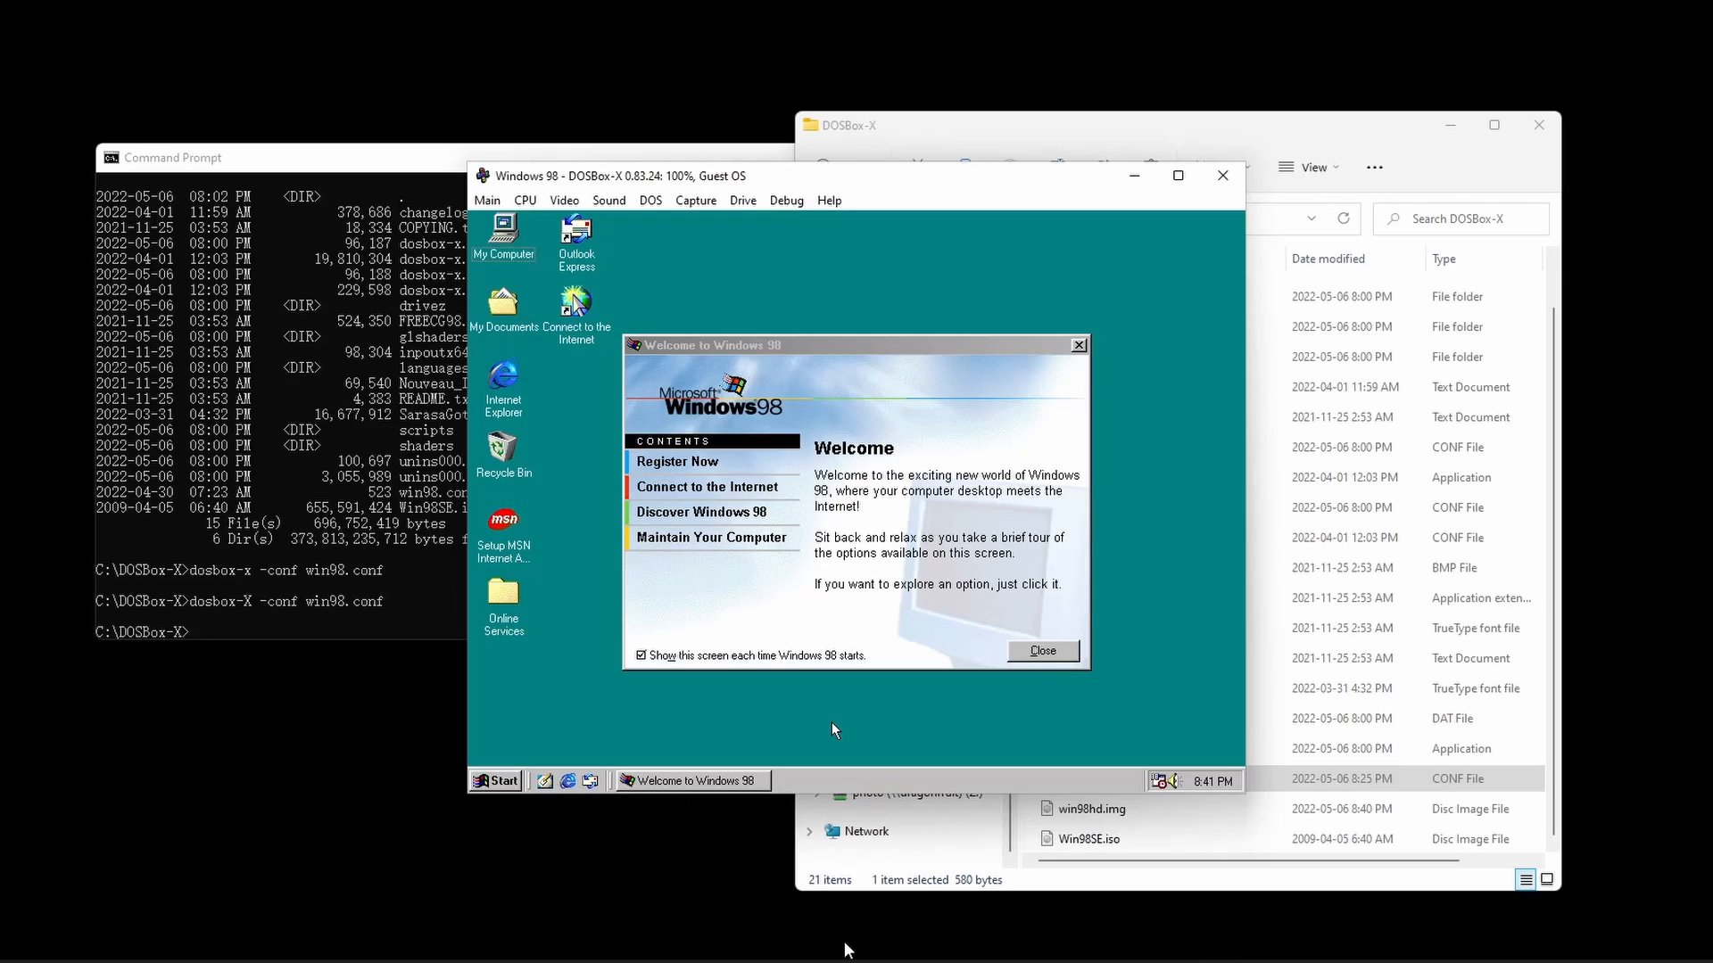